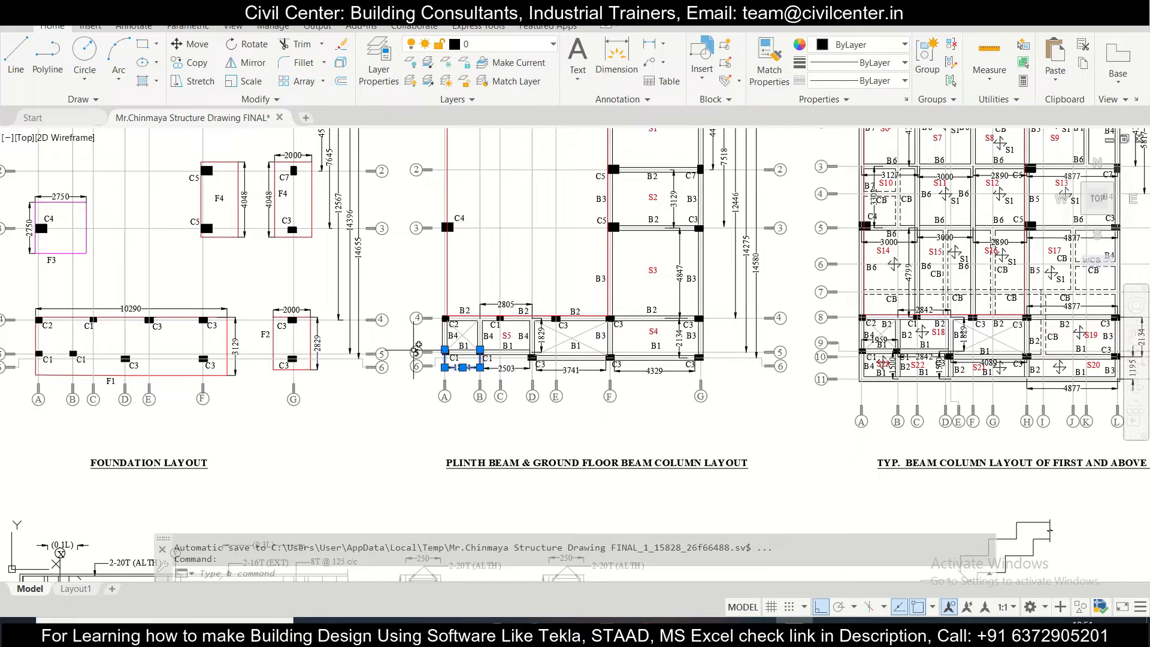
Step: Examine the B1 beams and their span dimensions in the plinth beam and ground floor beam column layout
mouse_move(498, 290)
left_mouse_down()
mouse_move(427, 389)
mouse_move(473, 277)
left_mouse_up()
scroll(435, 361, "up", 2)
scroll(436, 360, "down", 1)
left_click_drag(521, 244, 488, 314)
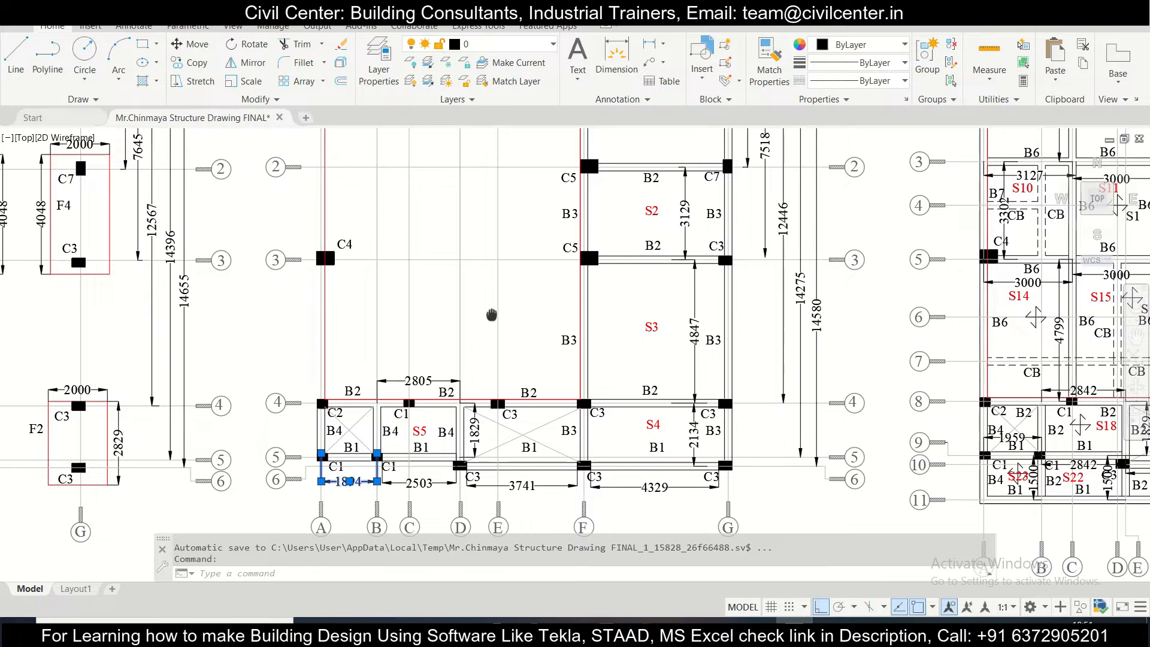
scroll(334, 459, "up", 3)
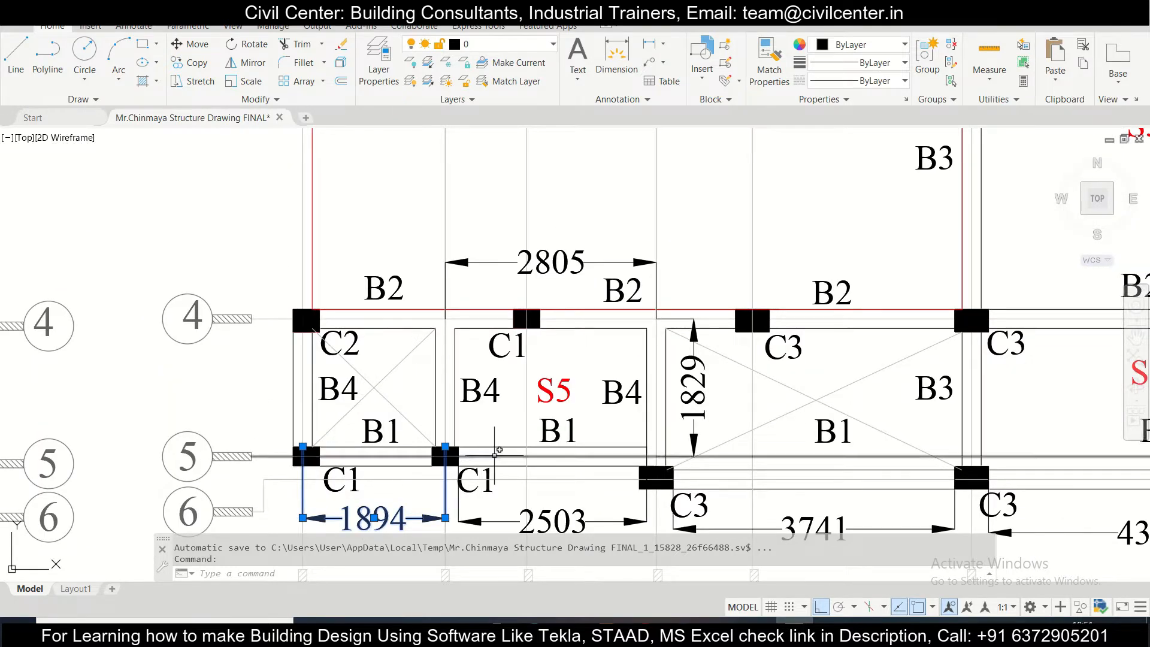
scroll(481, 464, "down", 2)
scroll(625, 363, "down", 1)
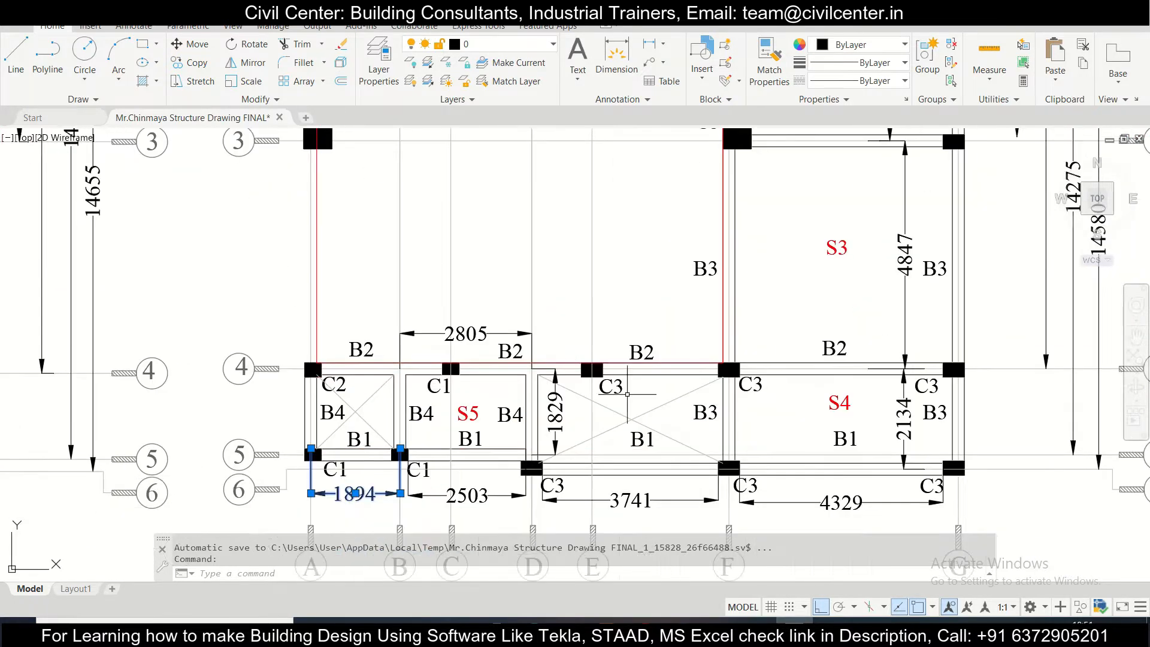
scroll(590, 396, "down", 2)
Step: Look up the typical beam schedule for plinth beam and ground floor in the structural drawing
left_click_drag(590, 397, 308, 195)
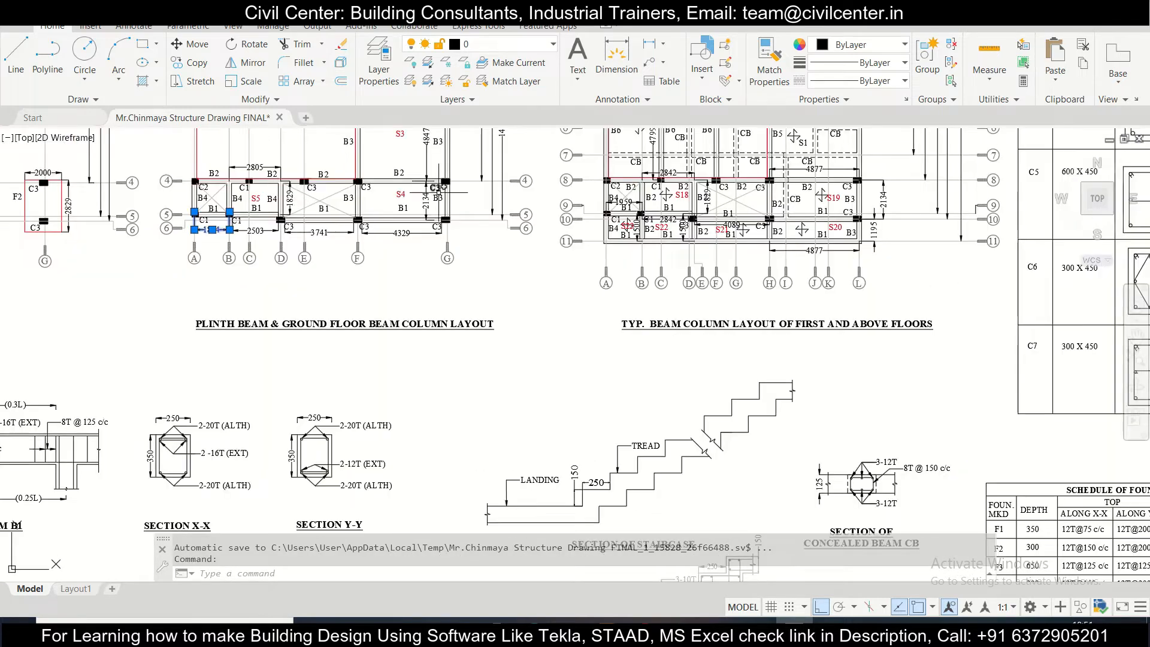
left_click_drag(724, 398, 543, 222)
left_click_drag(836, 372, 596, 222)
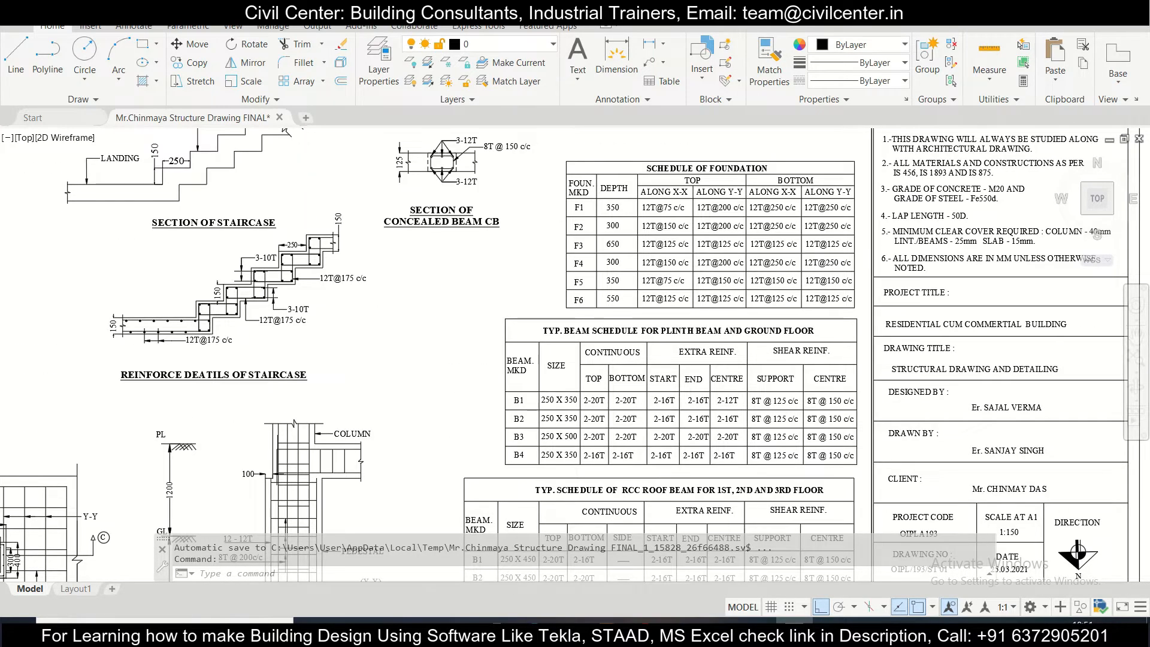
scroll(610, 389, "up", 2)
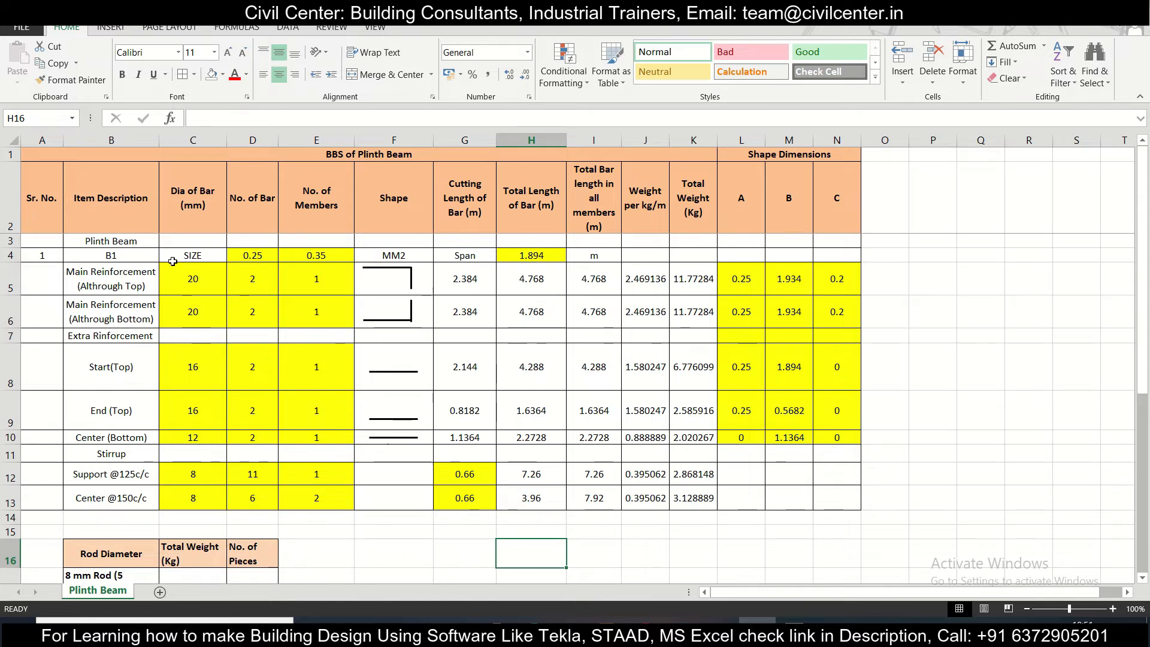
Step: Review the plinth beam BBS table's column headings from Sr. No. to Total Weight (Kg), plus the Plinth Beam and B1 item entries
left_click(48, 210)
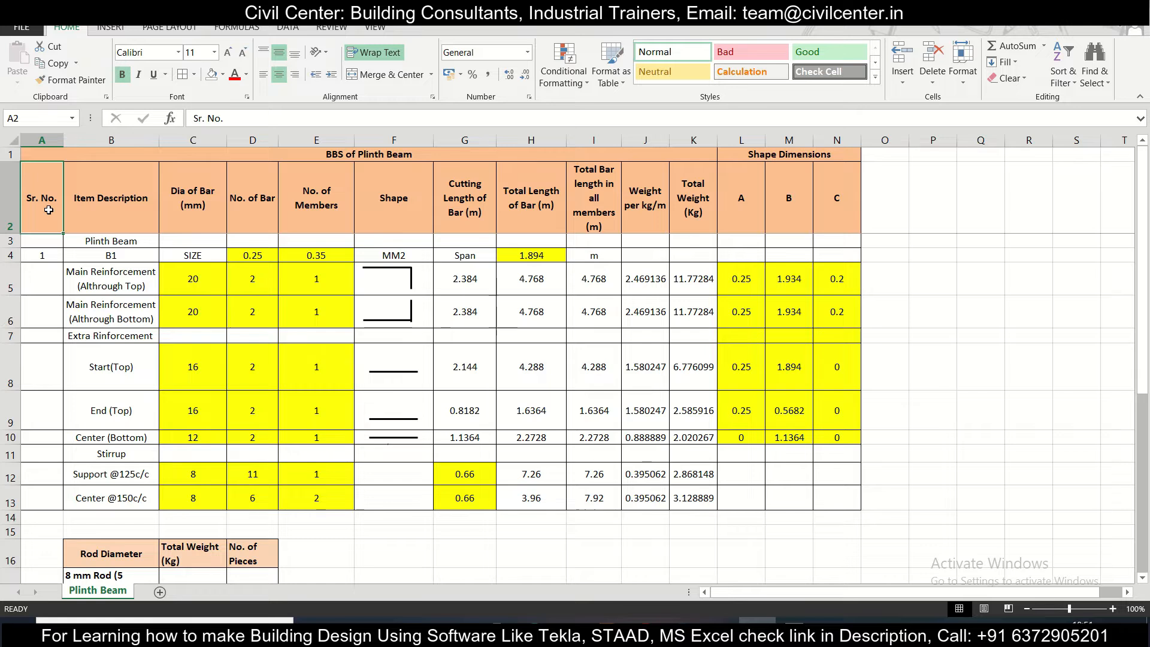
left_click(118, 222)
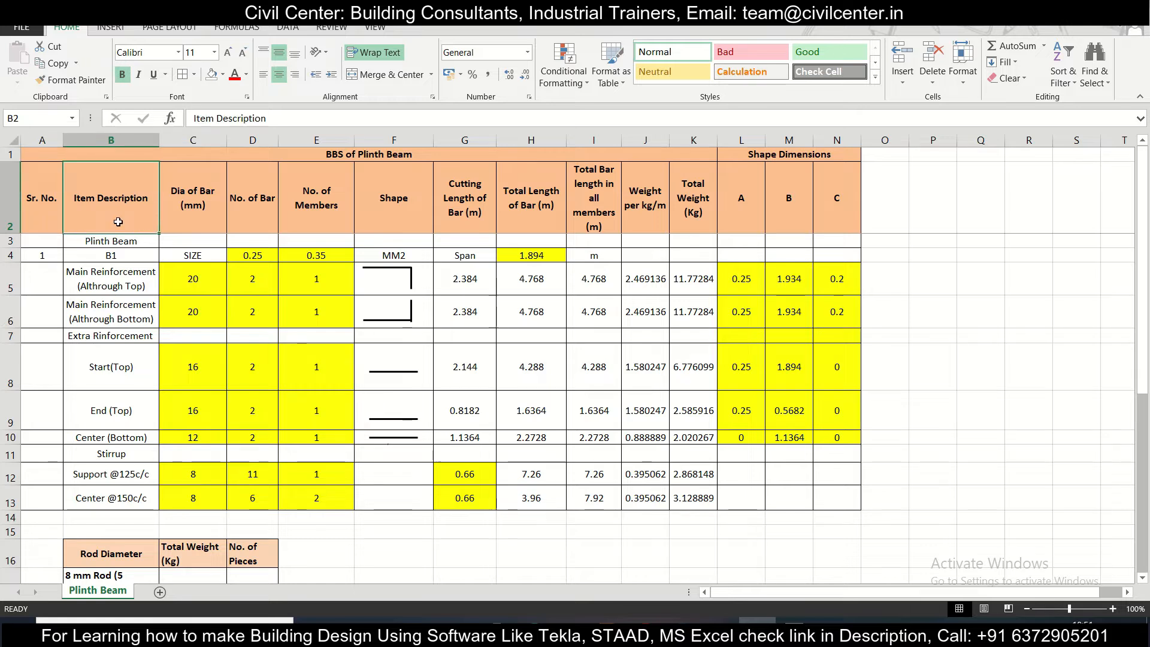
left_click(193, 216)
left_click(252, 209)
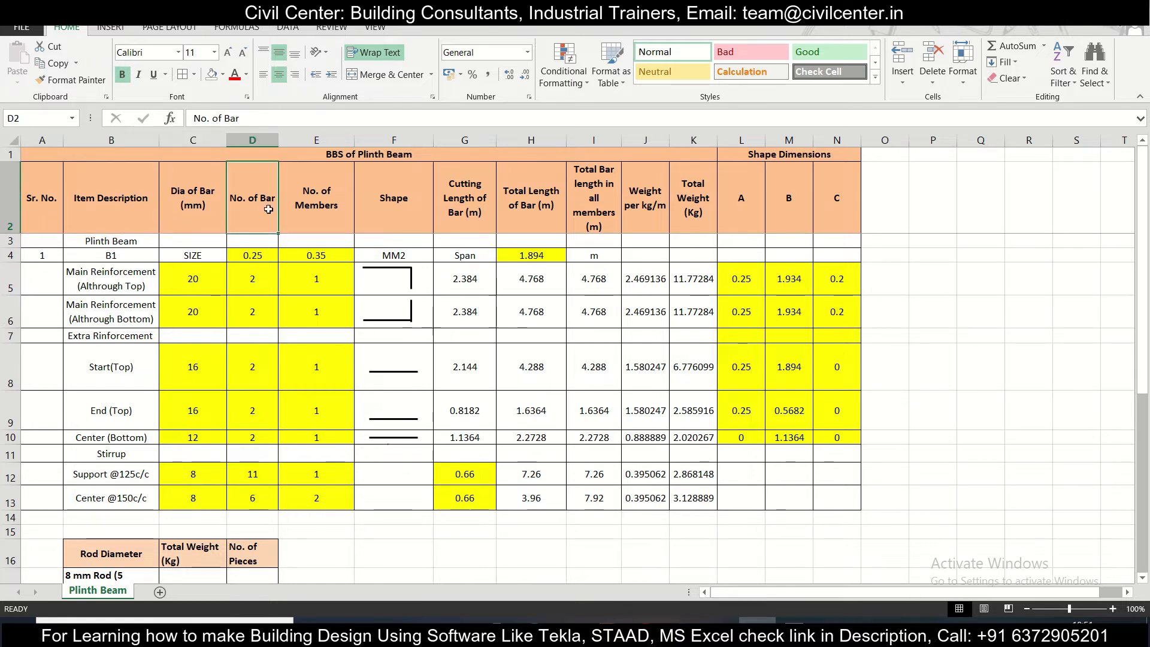
left_click(347, 205)
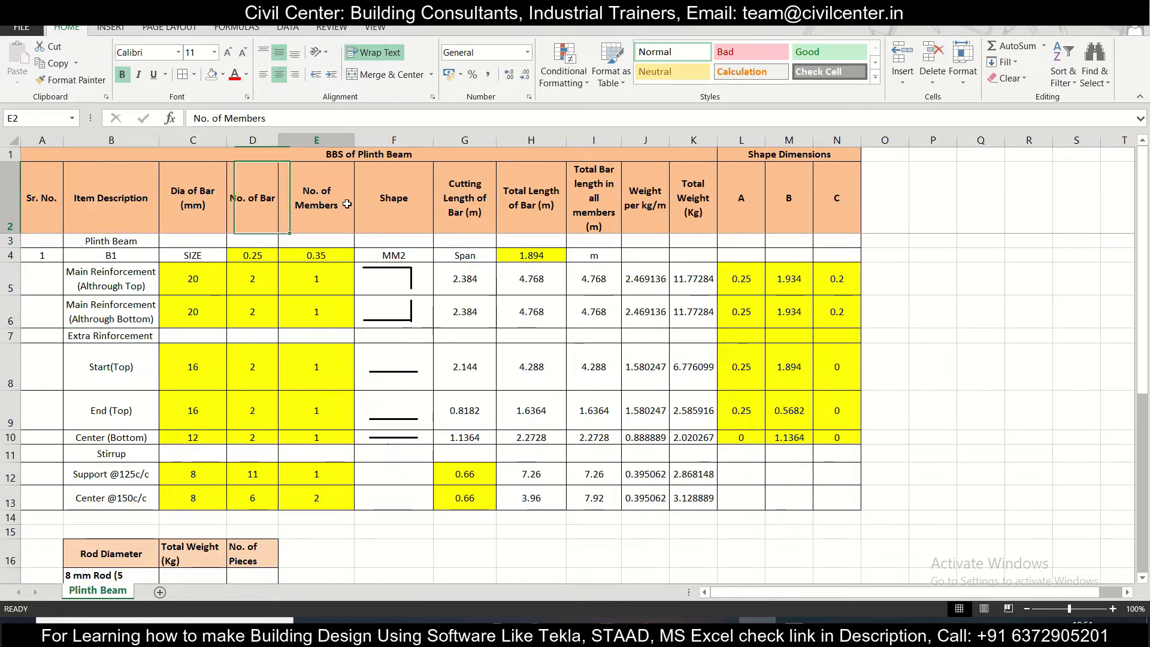
left_click(404, 222)
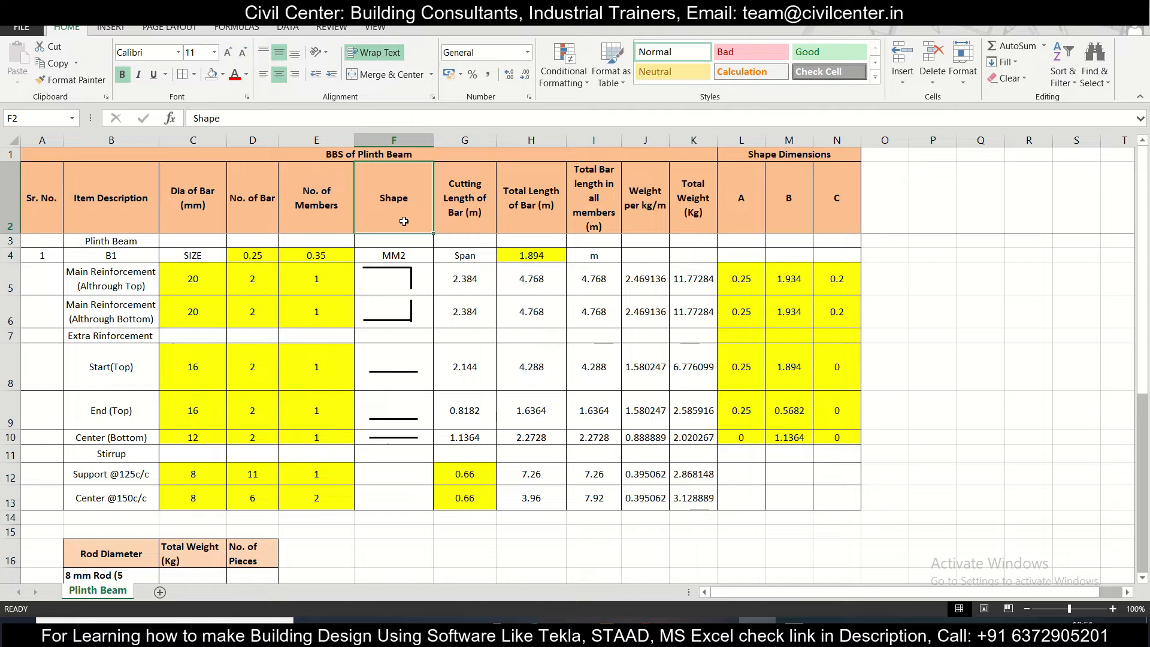
left_click(472, 218)
left_click(542, 222)
left_click(599, 208)
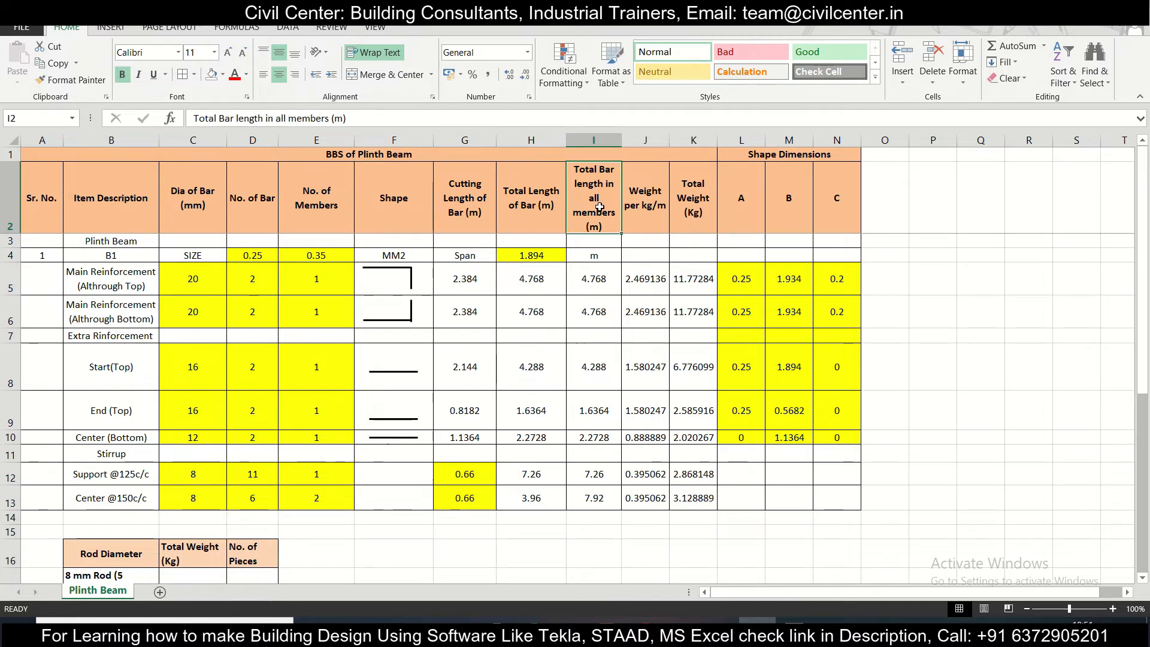
left_click(645, 214)
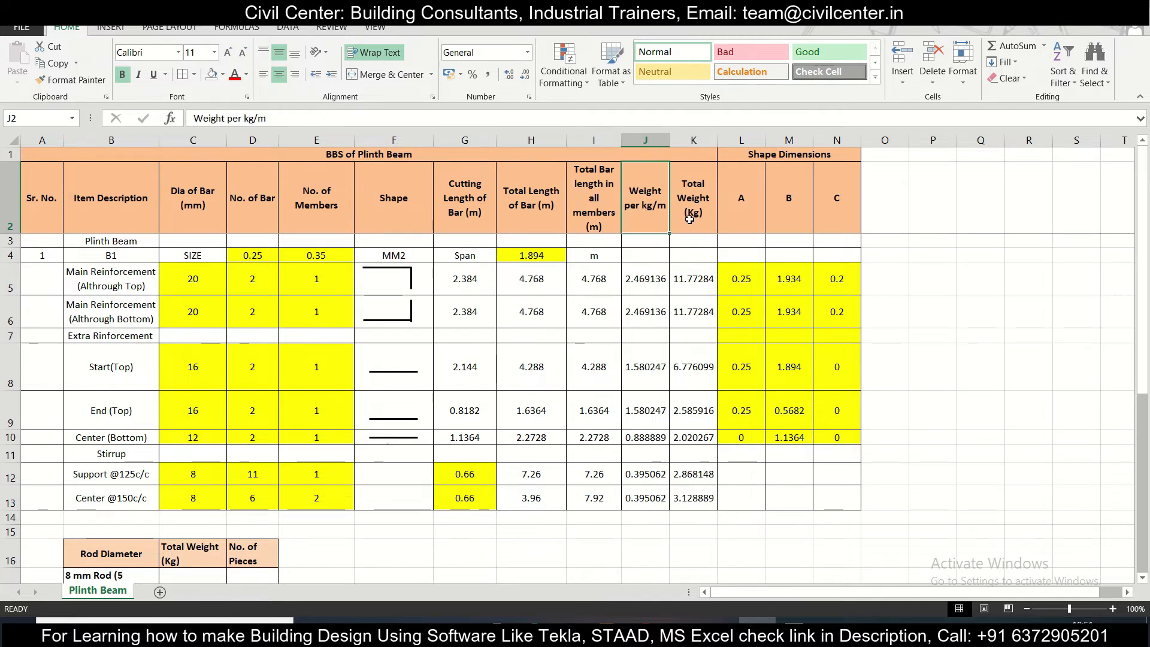
left_click(706, 209)
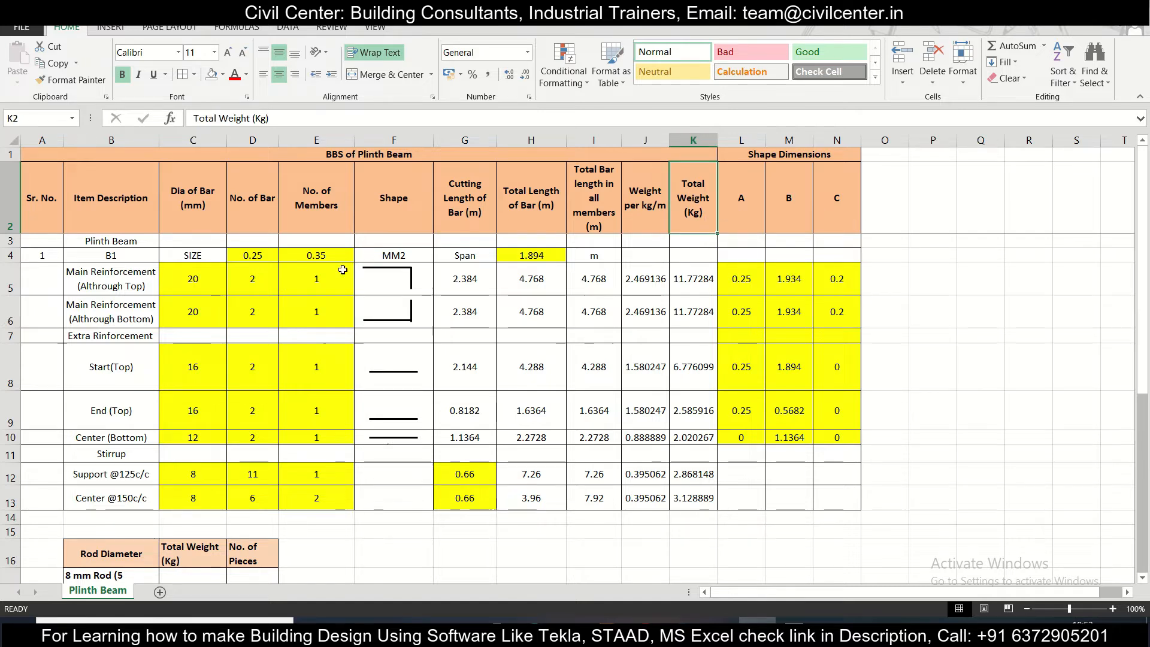
left_click(141, 248)
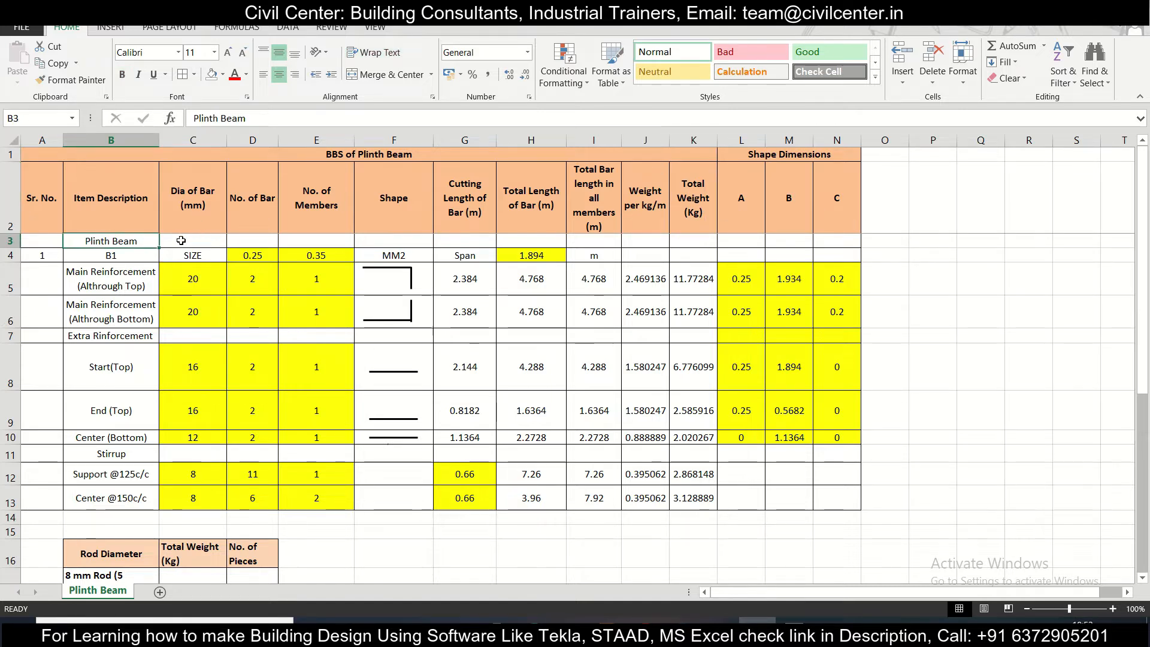
left_click(106, 252)
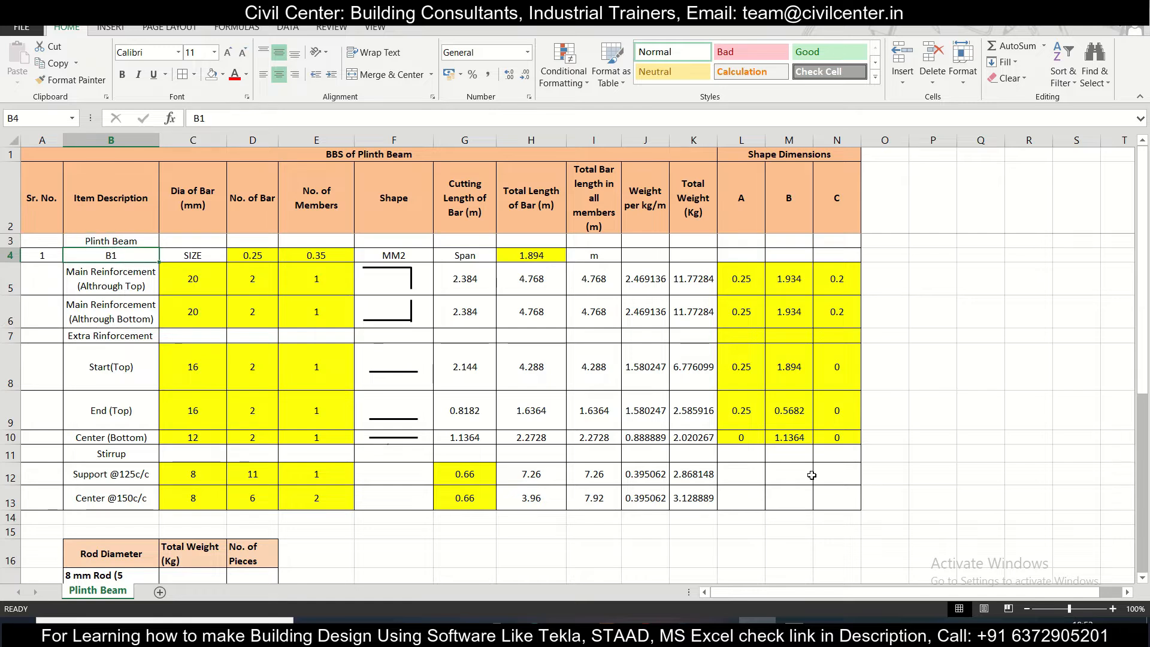
Step: Switch to AutoCAD to check beam B1 in the plinth beam schedule, and return to the Excel BBS sheet
left_click(788, 627)
scroll(550, 409, "down", 3)
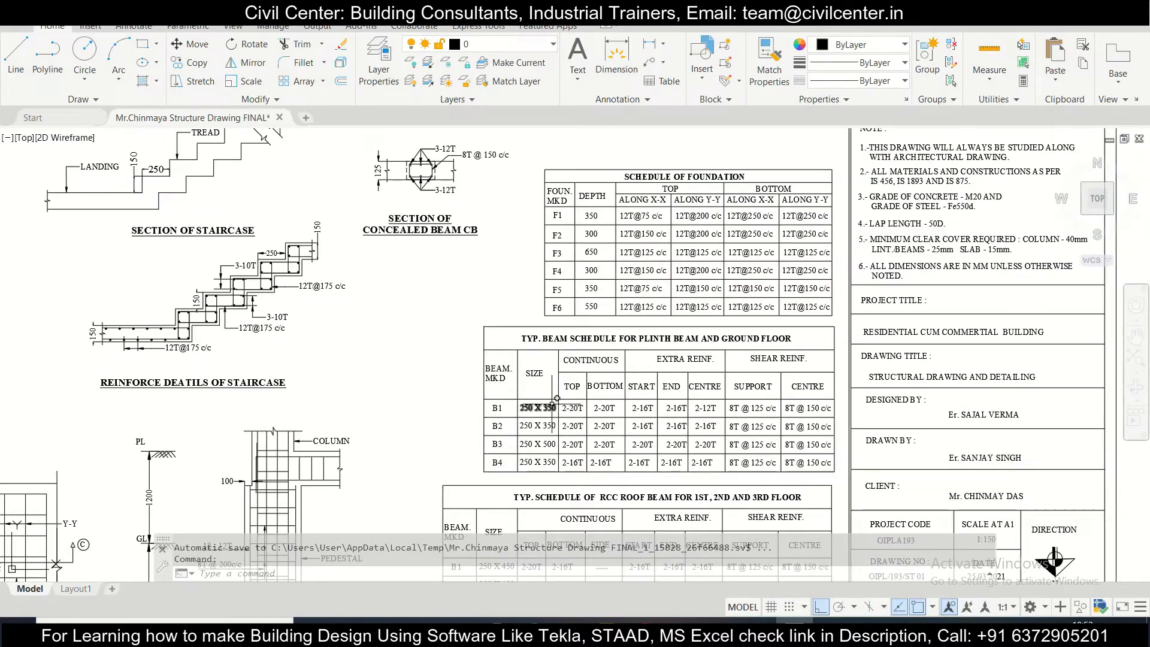
scroll(556, 398, "up", 3)
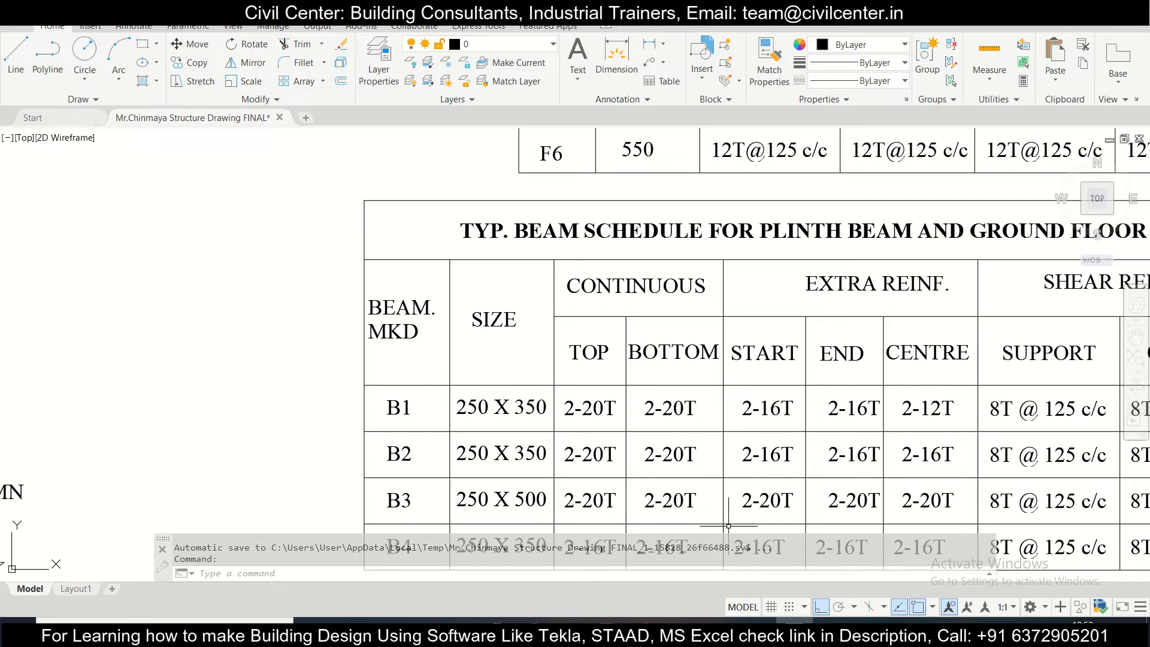
left_click(765, 627)
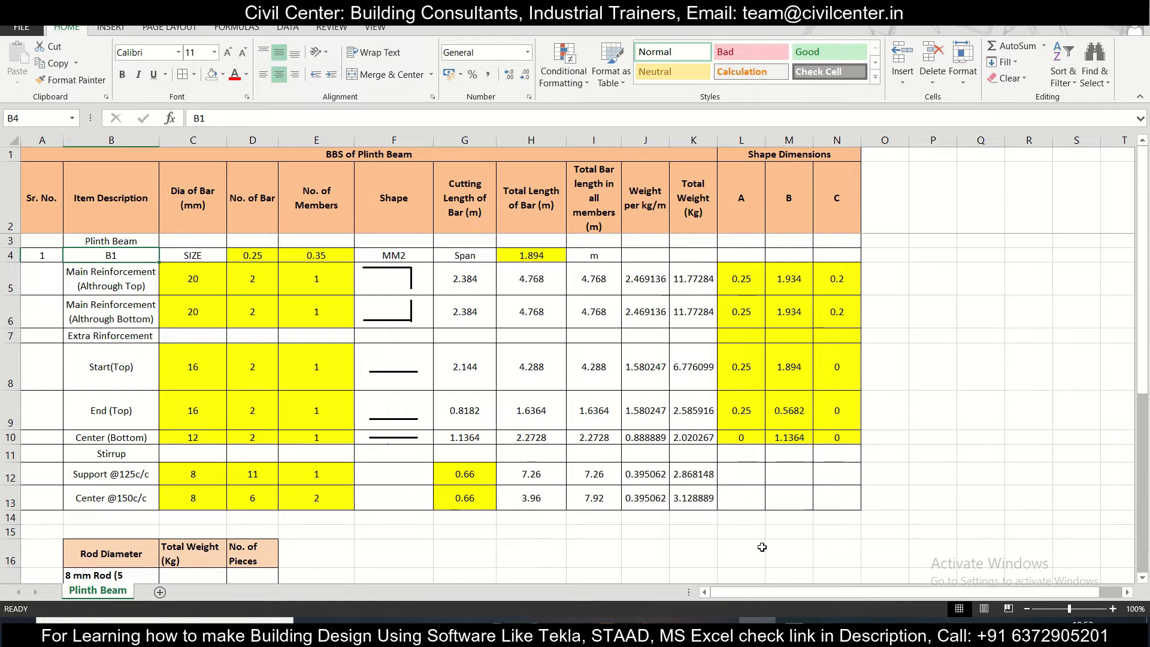
Step: Switch to AutoCAD to examine the B1 beam span between grids A and B in the plinth beam layout, and return to Excel
left_click(794, 633)
scroll(642, 427, "down", 5)
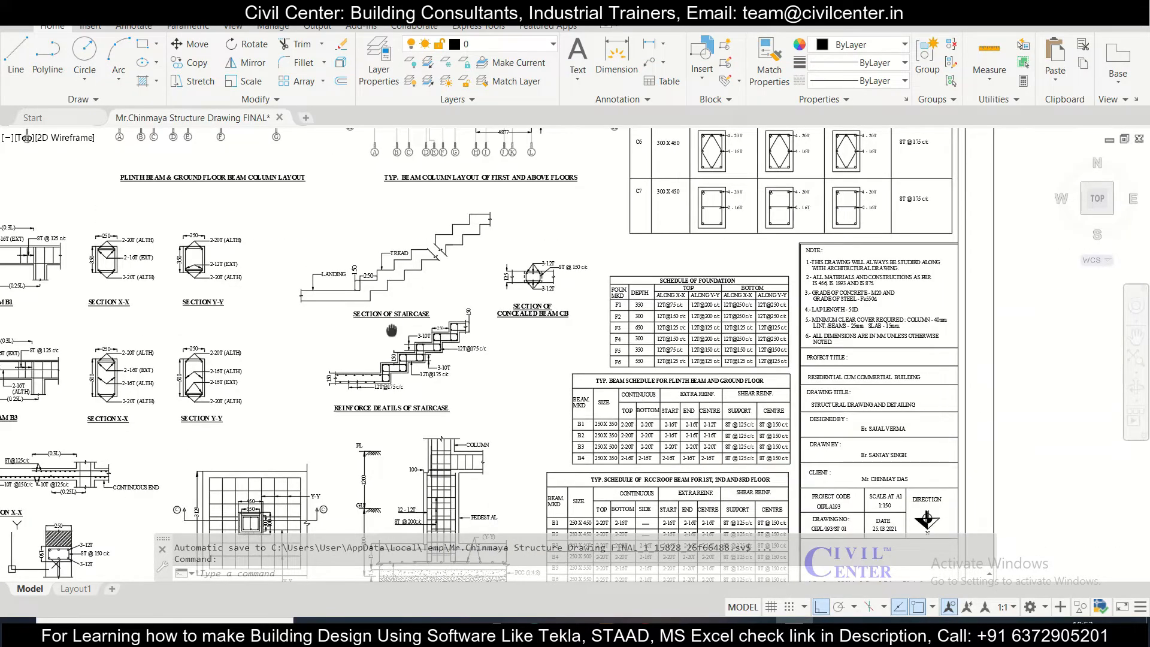
left_click_drag(391, 332, 585, 449)
scroll(335, 216, "up", 4)
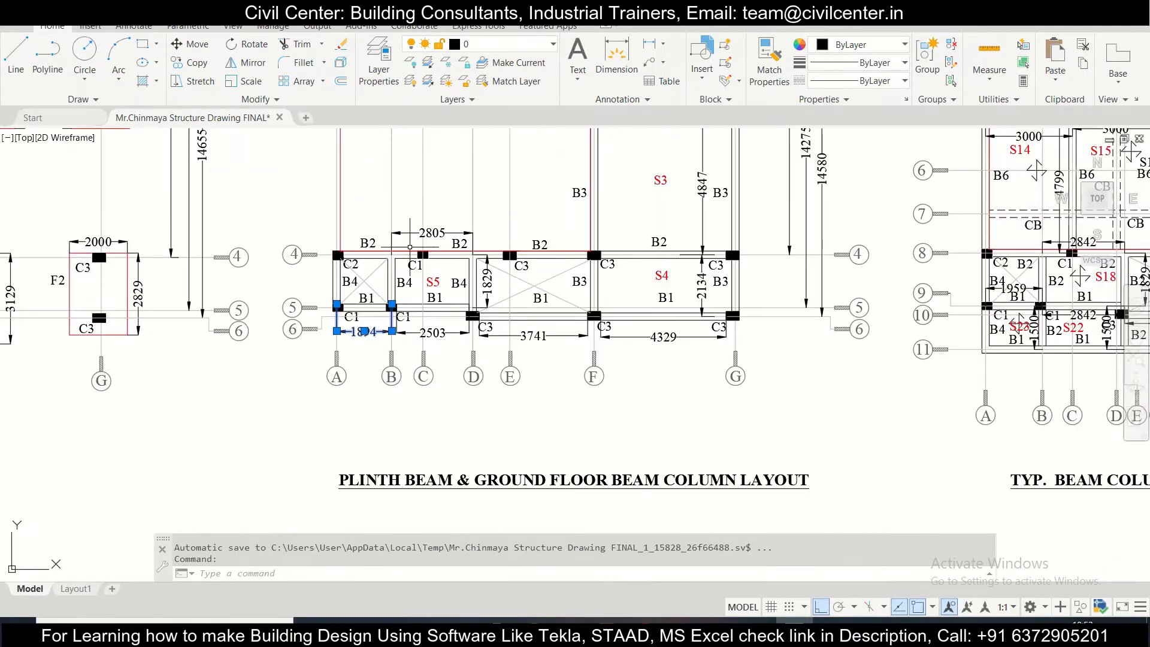
left_click_drag(407, 265, 382, 352)
scroll(352, 403, "up", 2)
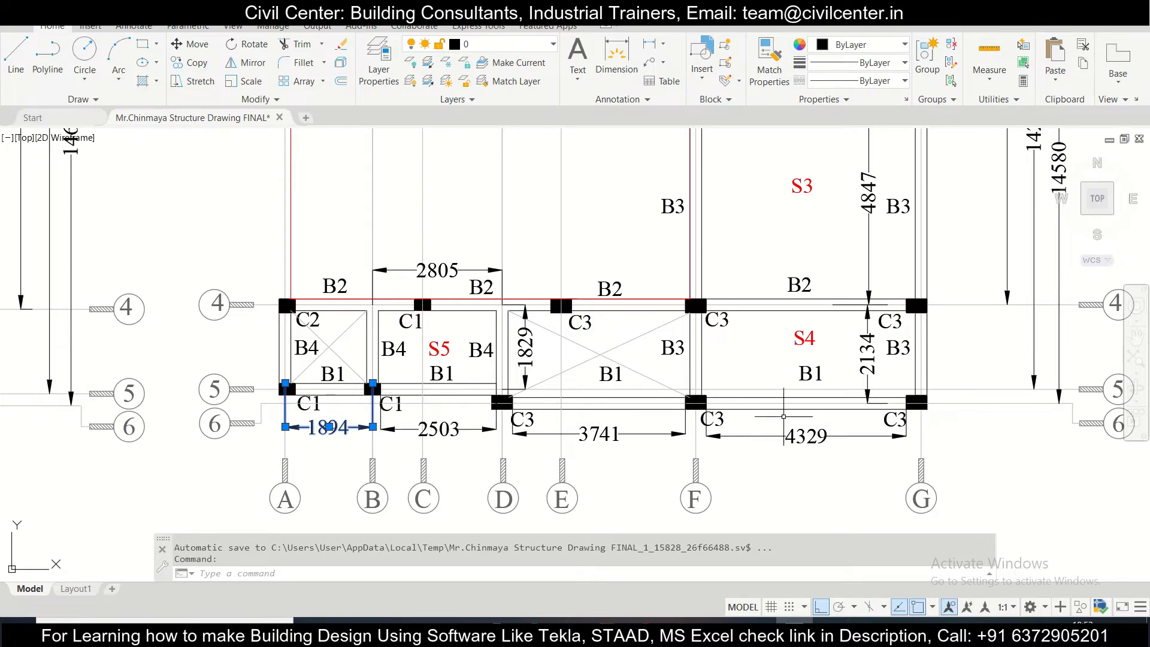
scroll(773, 411, "down", 4)
mouse_move(740, 315)
left_mouse_down()
mouse_move(710, 406)
mouse_move(697, 398)
mouse_move(700, 312)
left_mouse_up()
scroll(669, 400, "up", 2)
scroll(670, 399, "up", 2)
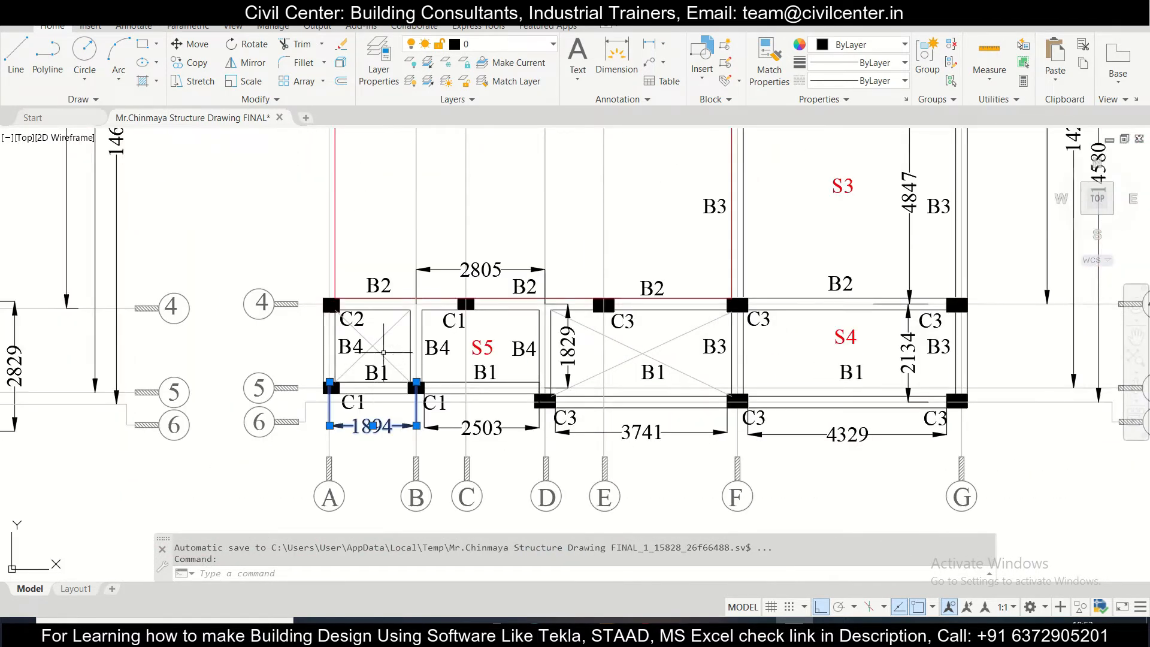
scroll(333, 398, "up", 2)
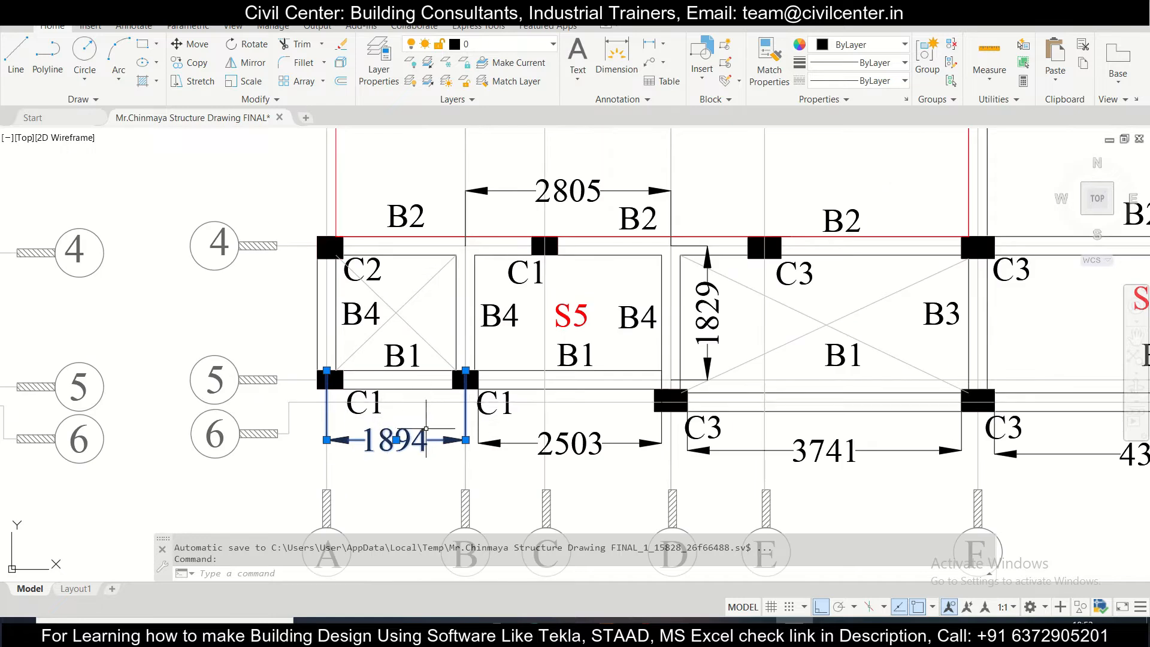
scroll(436, 421, "down", 2)
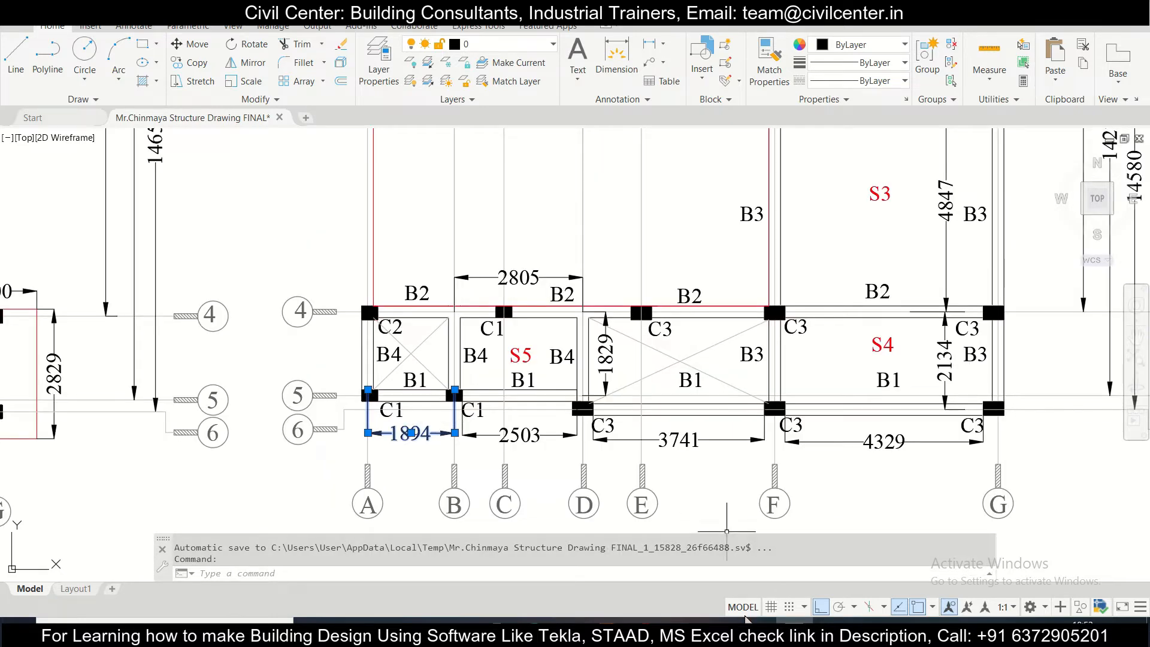
left_click(758, 632)
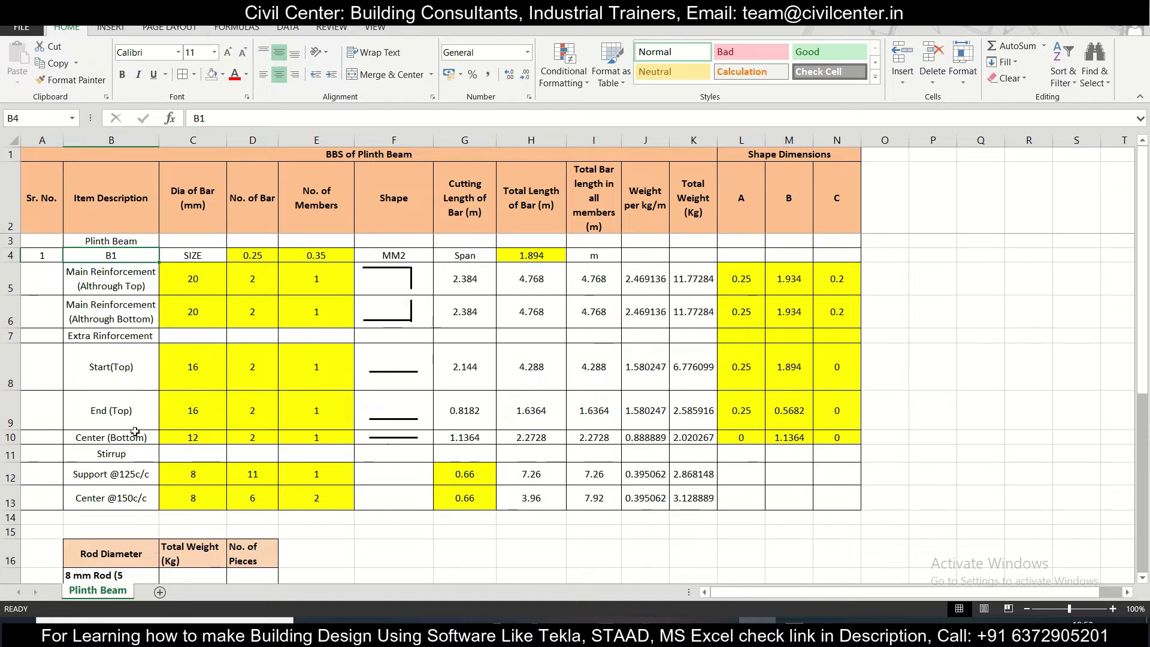
Step: Switch to AutoCAD and examine the longitudinal section of beam B1 with its main, extra and shear reinforcement
left_click(758, 633)
scroll(605, 462, "down", 4)
left_click_drag(524, 462, 569, 259)
left_click_drag(483, 354, 541, 248)
scroll(542, 248, "up", 2)
scroll(461, 330, "down", 2)
mouse_move(417, 380)
left_mouse_down()
mouse_move(439, 256)
mouse_move(377, 321)
mouse_move(379, 280)
mouse_move(401, 460)
left_mouse_up()
scroll(328, 382, "up", 2)
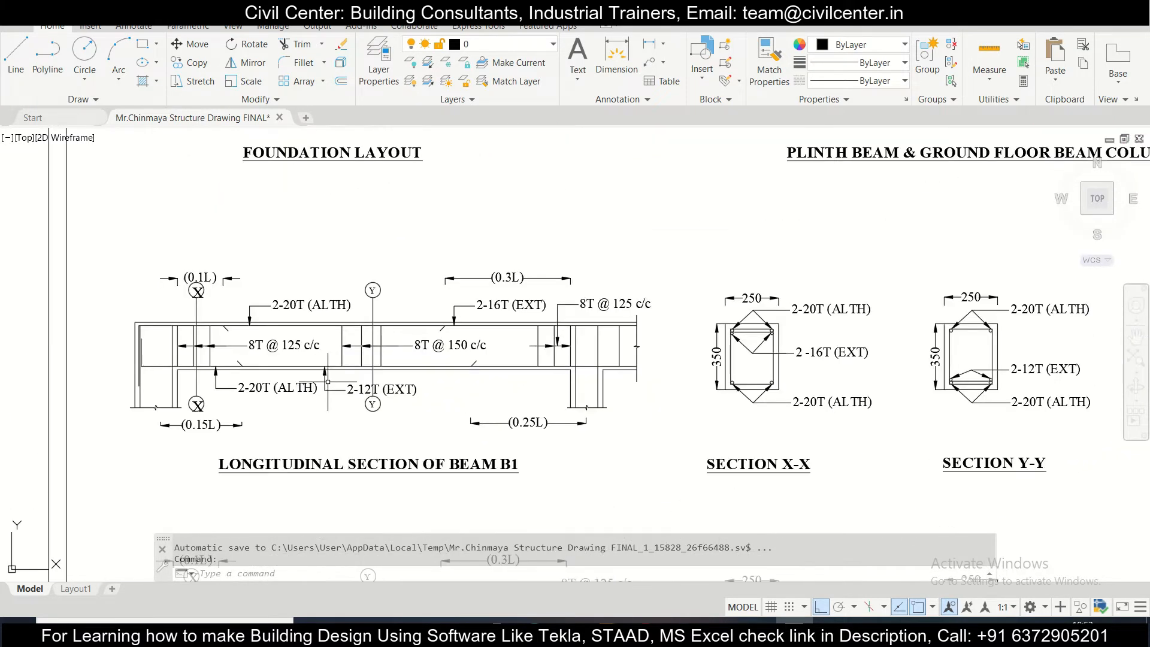
scroll(217, 348, "up", 2)
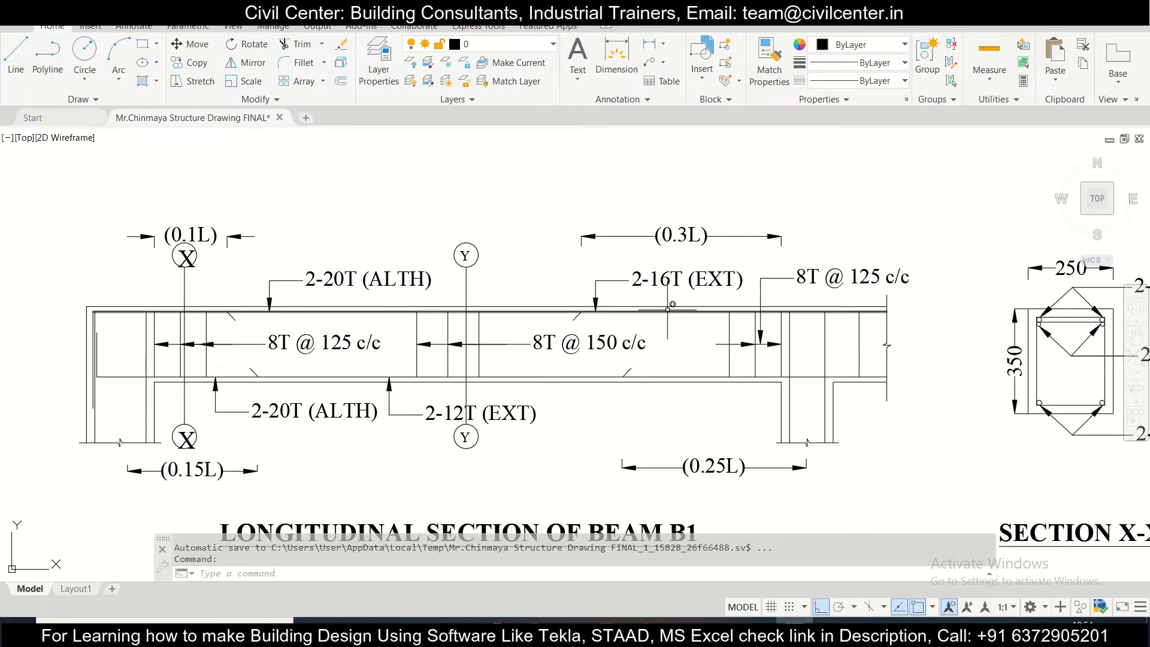
Step: Examine beam B1's size, continuous bars and extra reinforcement in the plinth beam and ground floor beam schedule
scroll(473, 335, "down", 5)
scroll(779, 299, "down", 2)
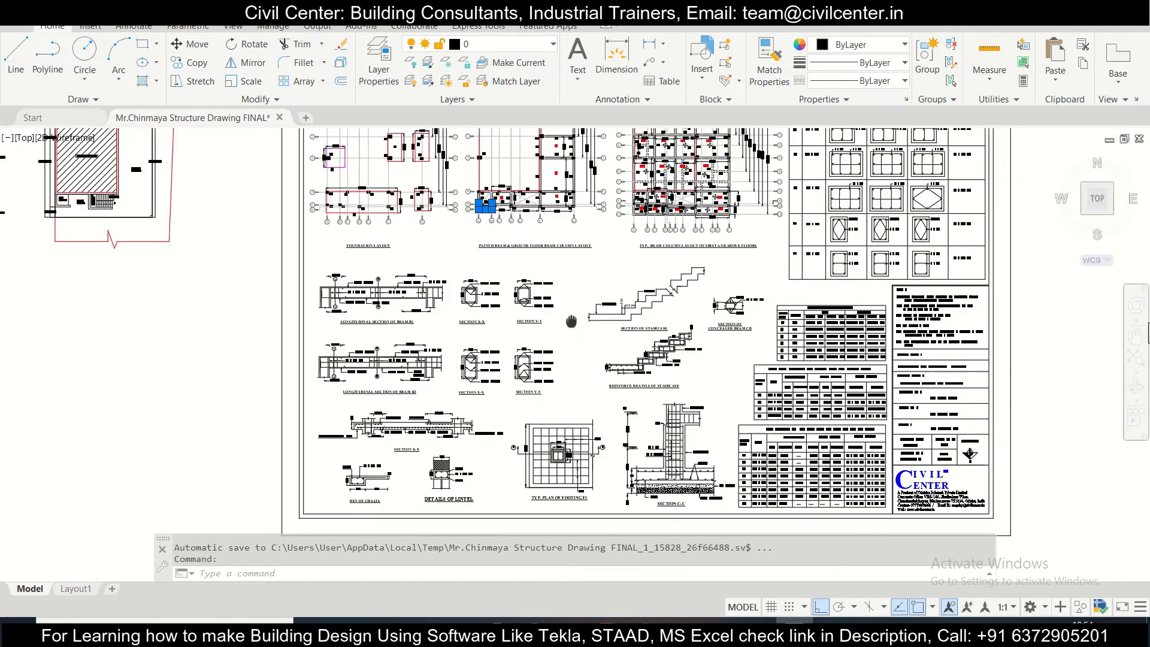
scroll(847, 312, "up", 6)
scroll(846, 313, "up", 1)
scroll(779, 336, "down", 4)
scroll(652, 372, "up", 5)
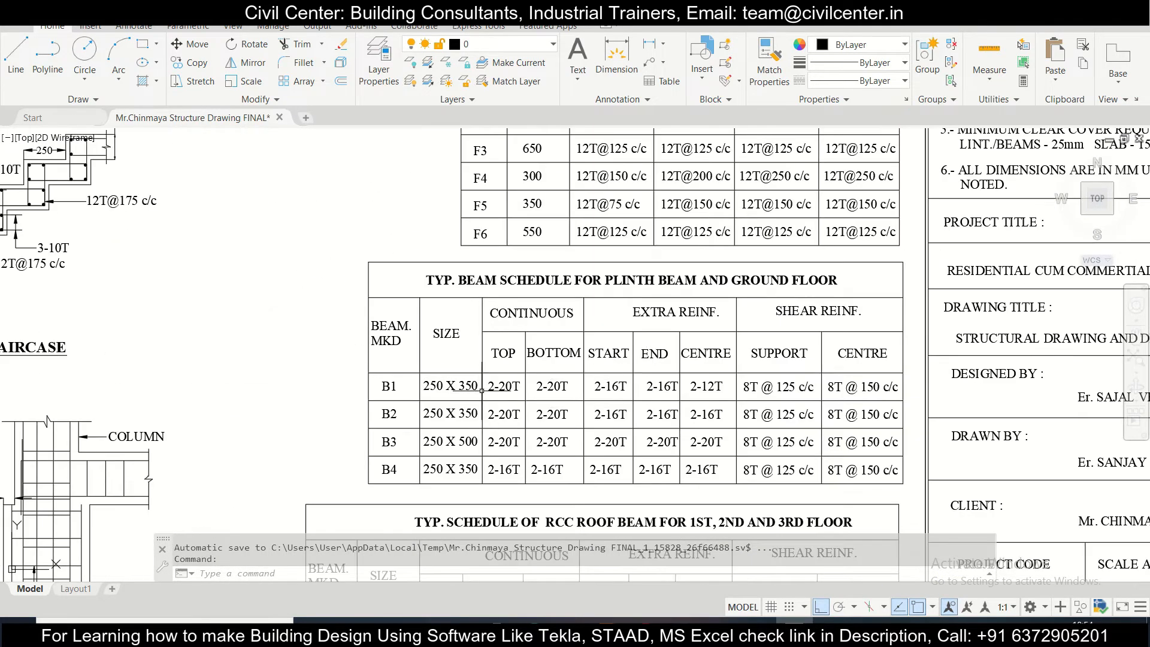
scroll(485, 389, "up", 2)
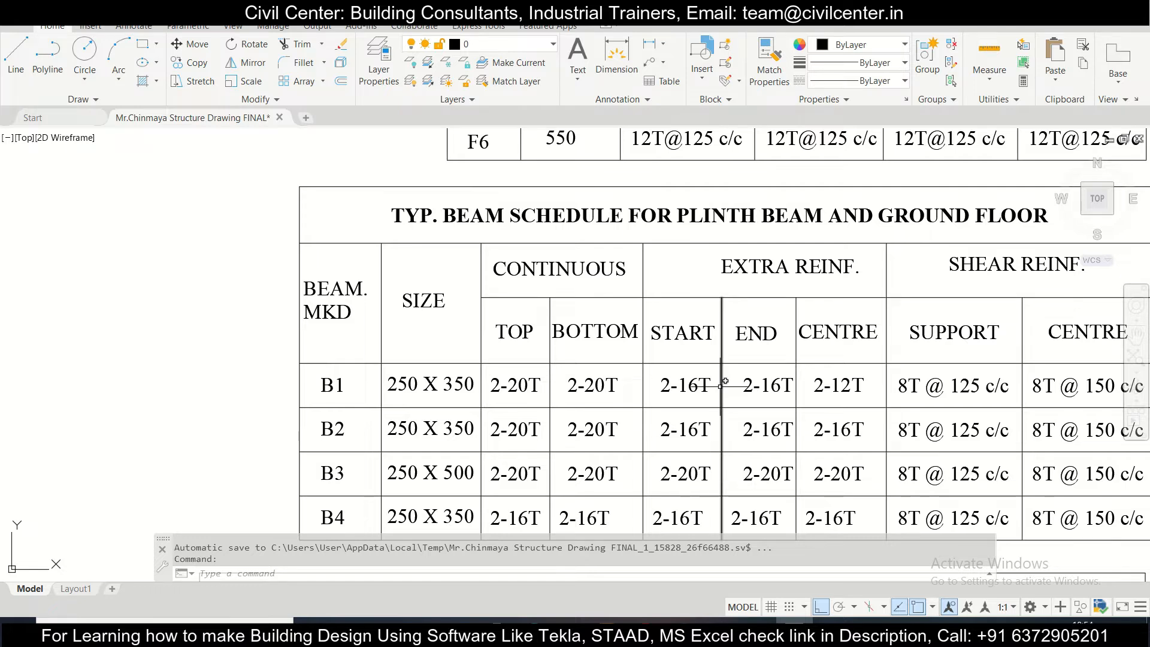
right_click(725, 381)
key("Escape")
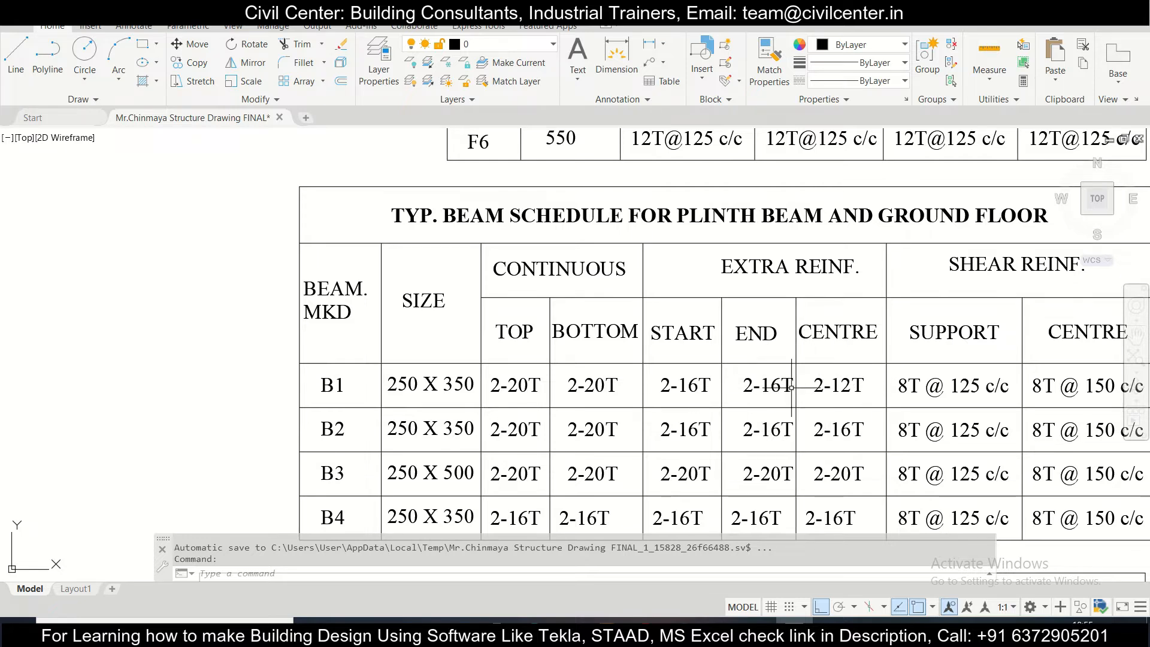
Step: Examine beam B1's shear reinforcement at the support and centre in the plinth beam schedule
scroll(793, 386, "down", 1)
scroll(983, 381, "up", 2)
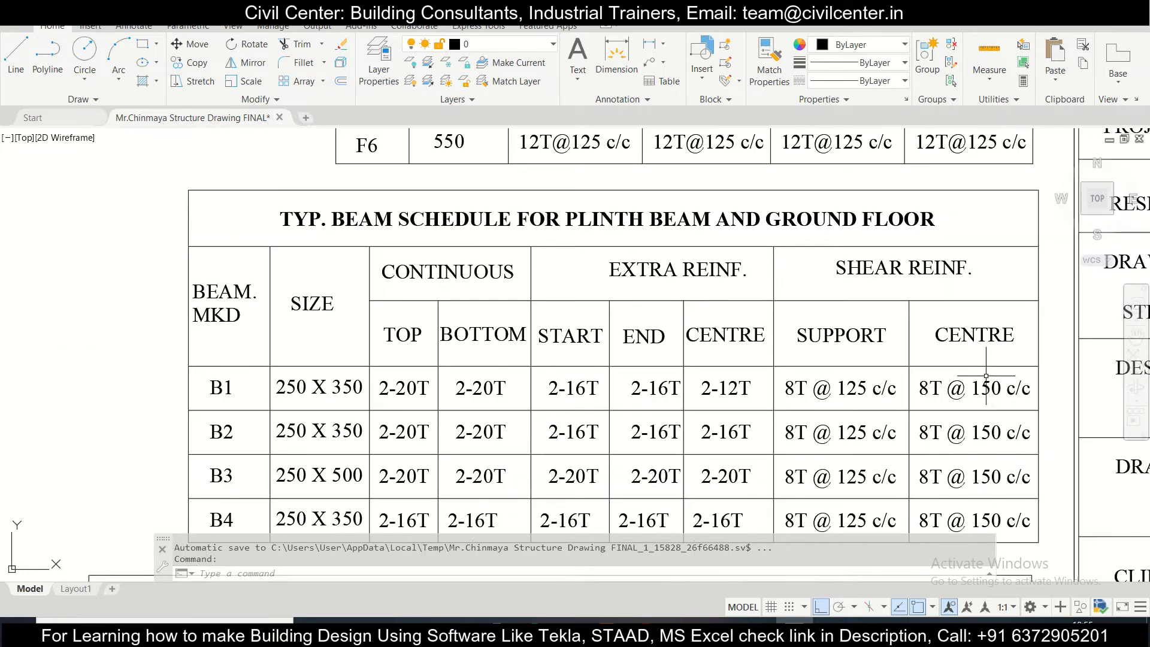
left_click_drag(985, 378, 904, 391)
scroll(849, 399, "up", 2)
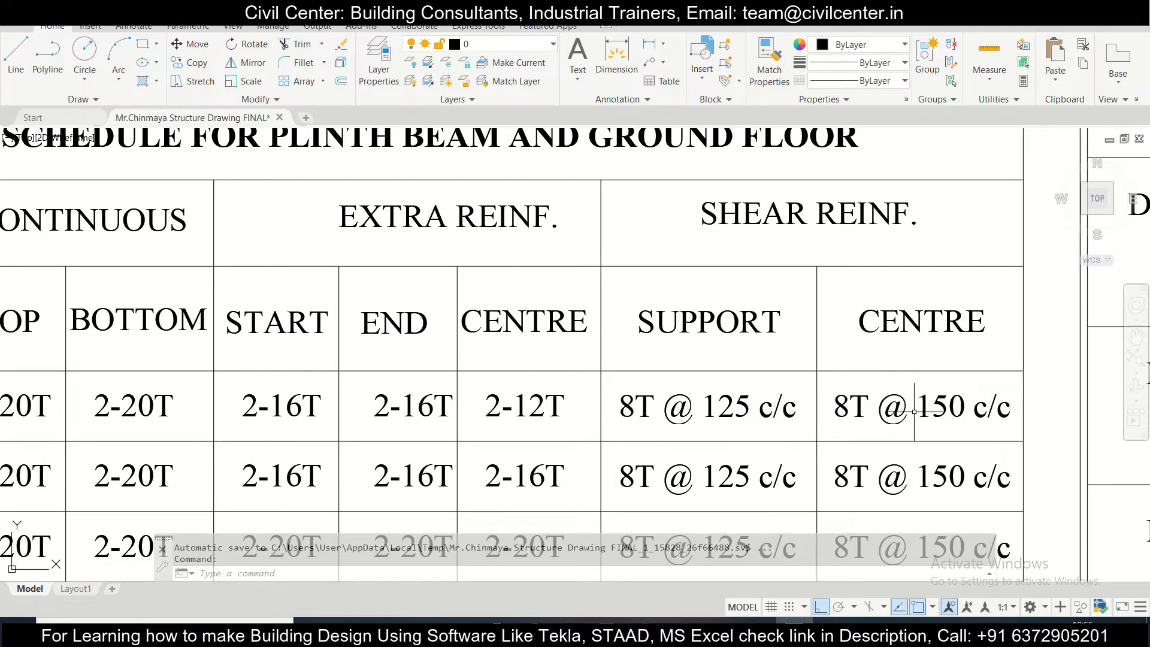
scroll(915, 412, "down", 2)
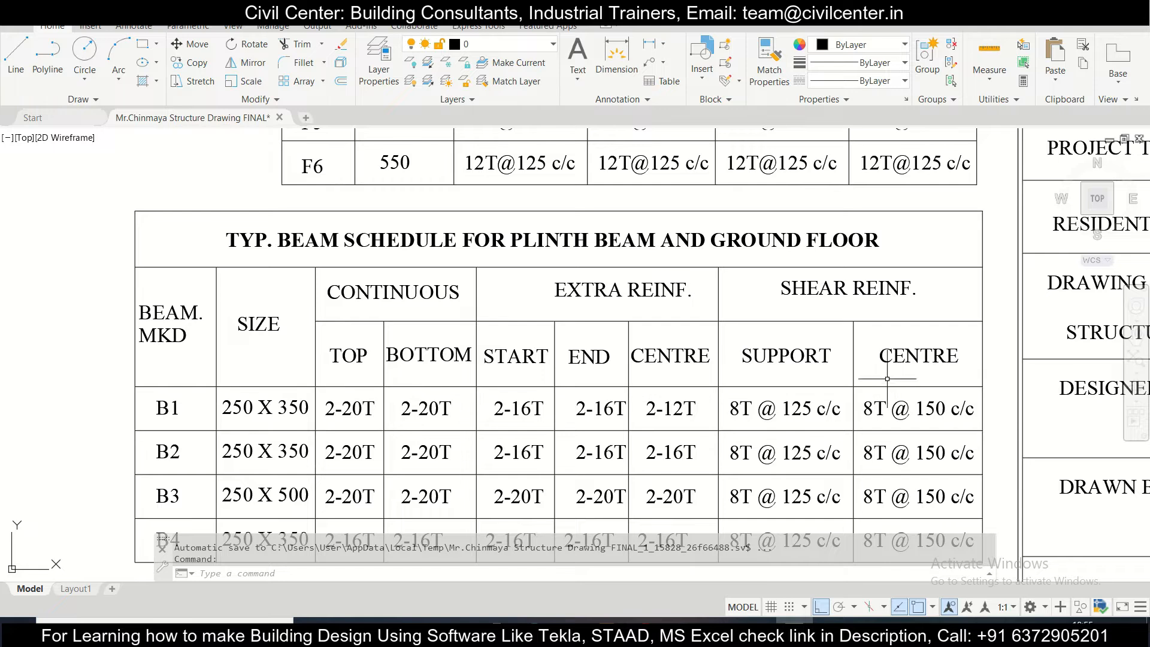
Step: Compare beam B1's support and centre stirrup spacing in the schedule, and examine its span between grids A and B in the plinth layout
scroll(833, 408, "up", 2)
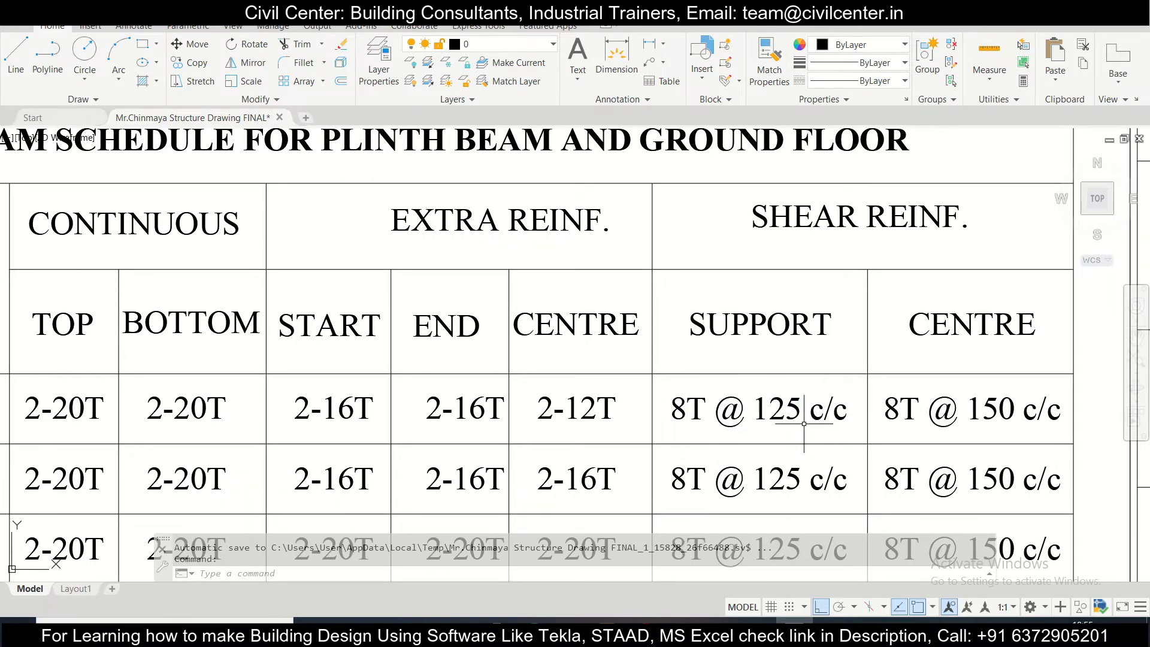
scroll(980, 424, "down", 2)
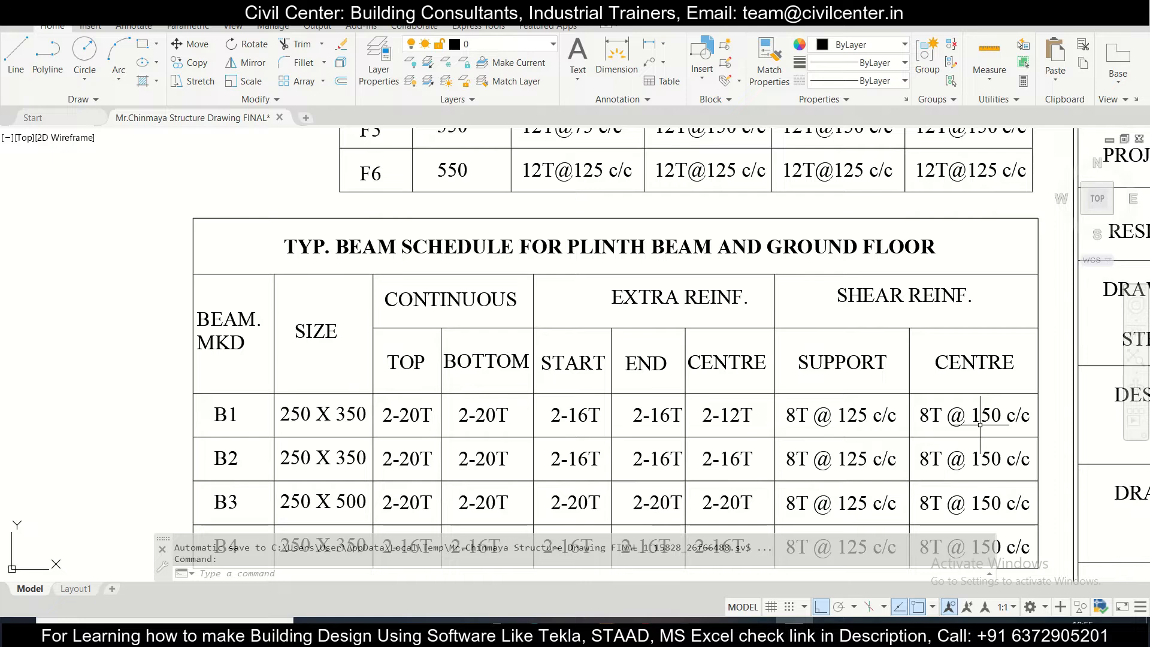
scroll(980, 424, "down", 5)
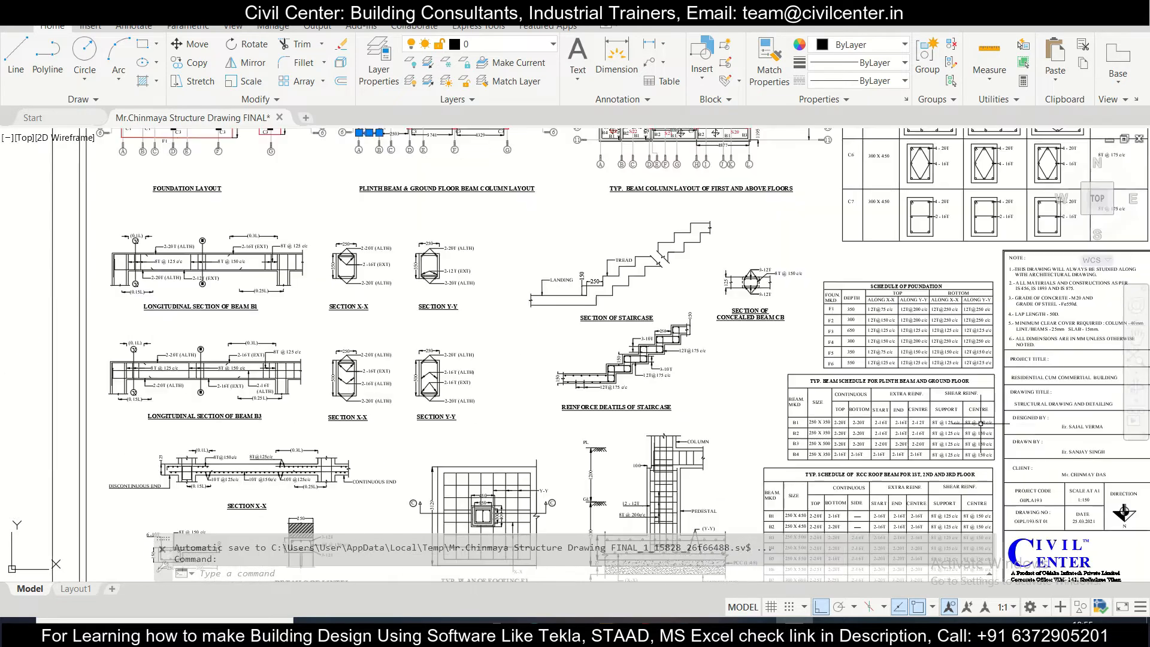
scroll(437, 143, "up", 7)
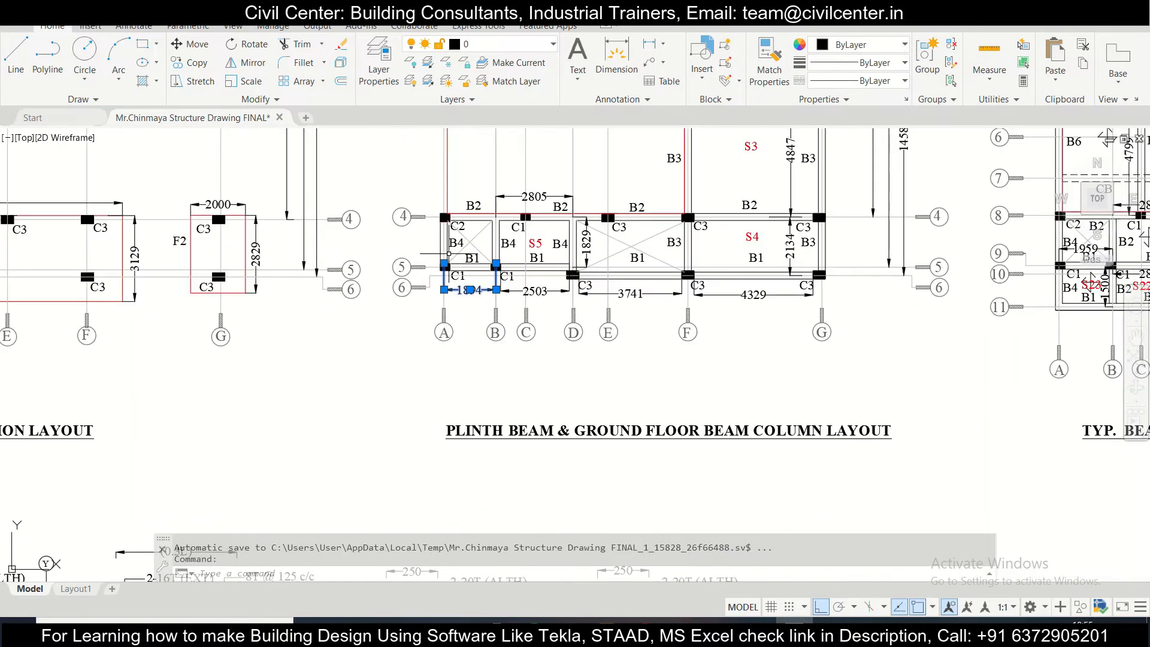
scroll(465, 262, "up", 4)
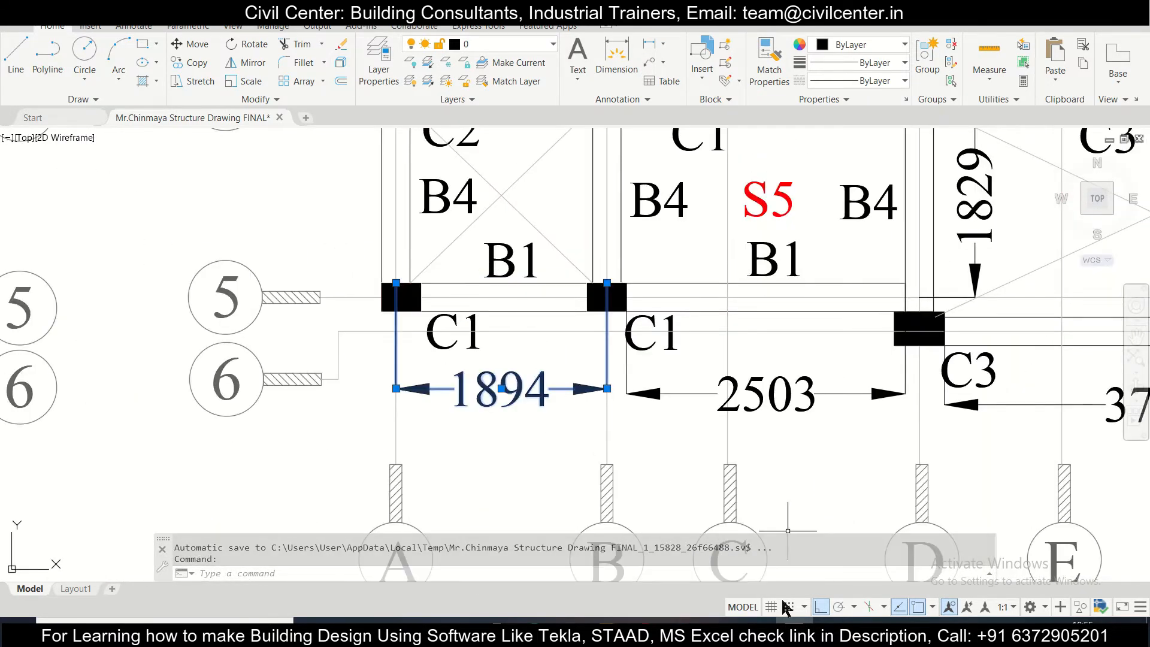
Step: Switch to Excel and review the bar diameter and number of bars for B1's top main reinforcement
key("alt+Tab")
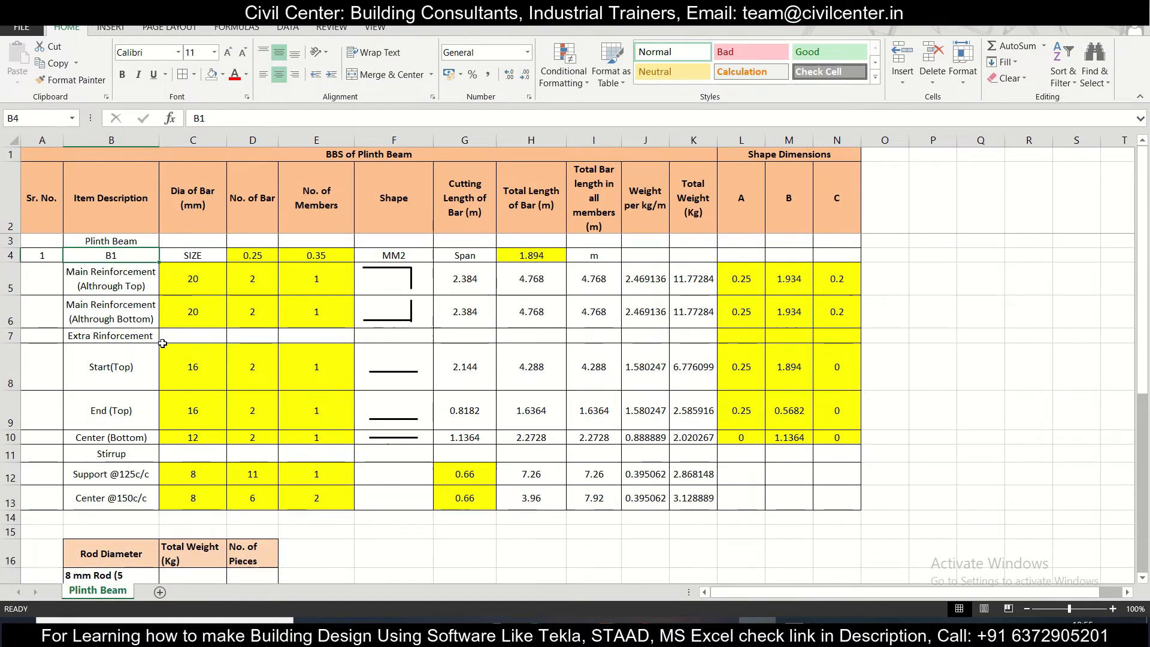
left_click(174, 286)
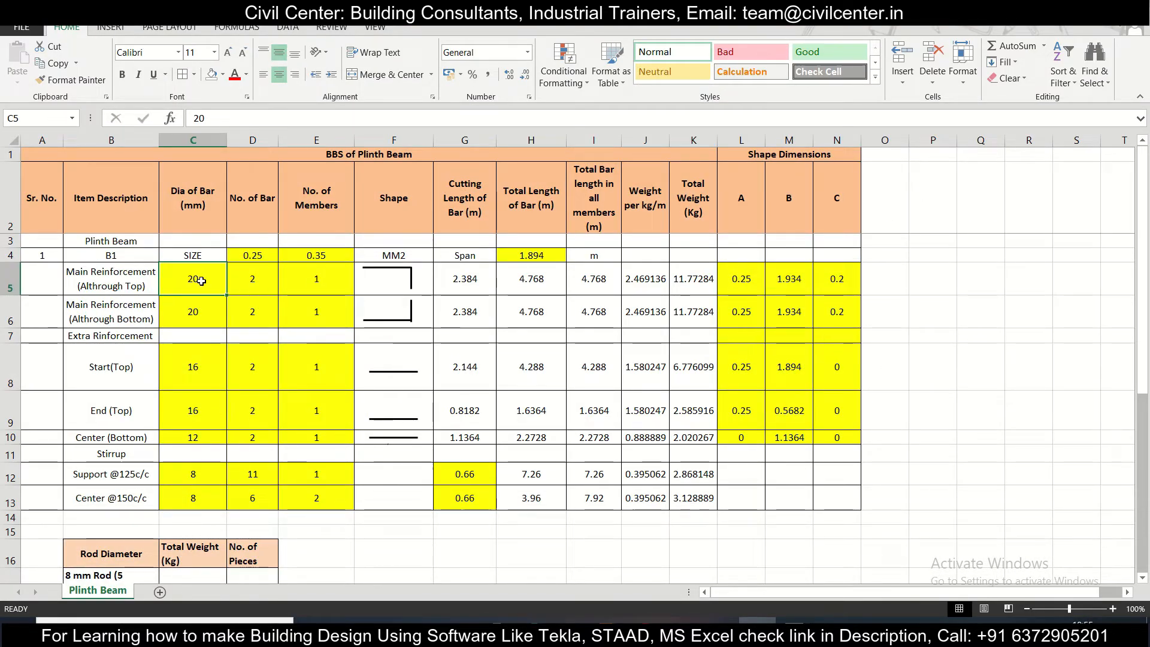
left_click(259, 277)
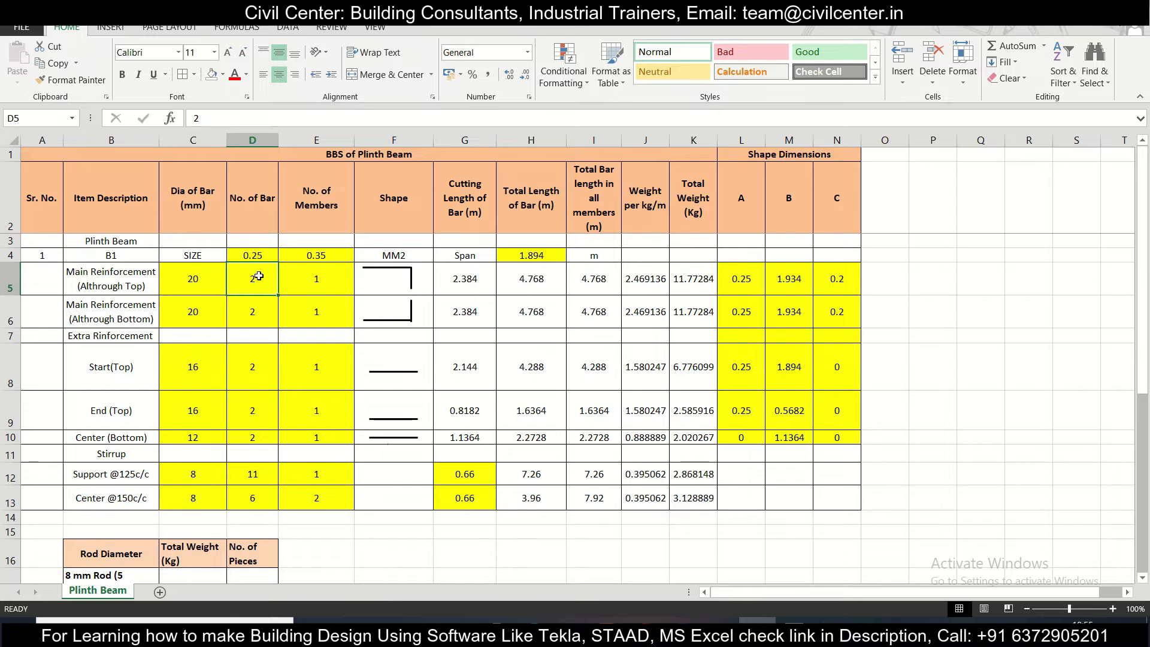
Step: Switch to AutoCAD to check B1's reinforcement row in the plinth beam schedule, and return to Excel
left_click(794, 634)
scroll(592, 388, "down", 8)
left_click_drag(749, 420, 313, 220)
left_click_drag(942, 570, 709, 367)
scroll(715, 444, "up", 4)
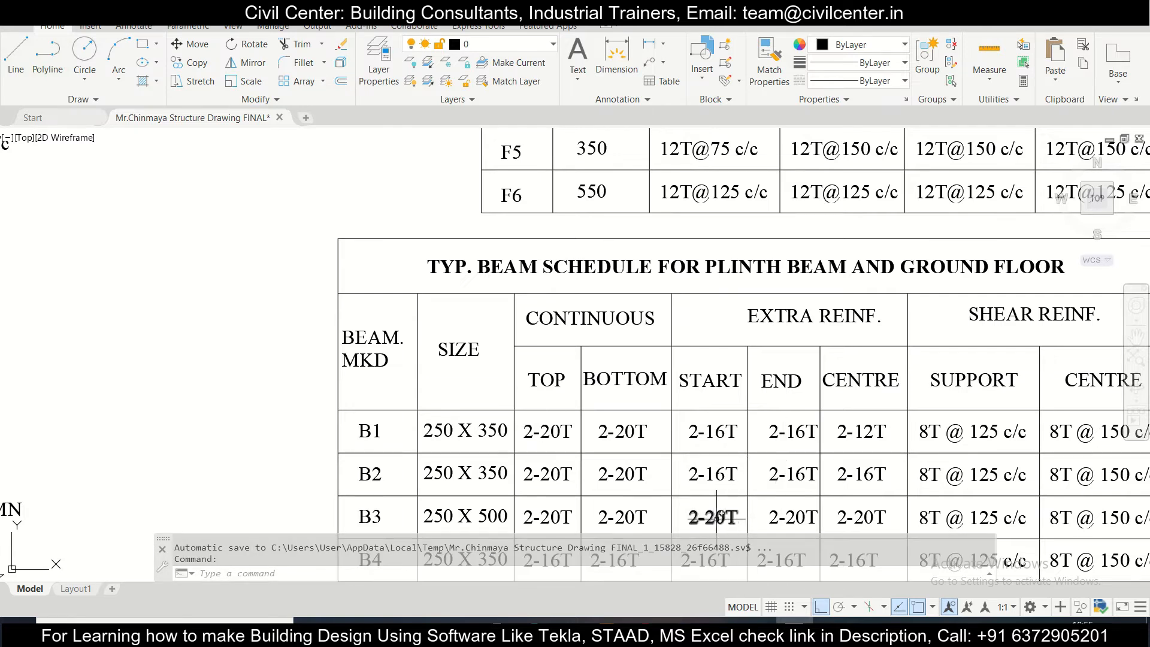
left_click(757, 634)
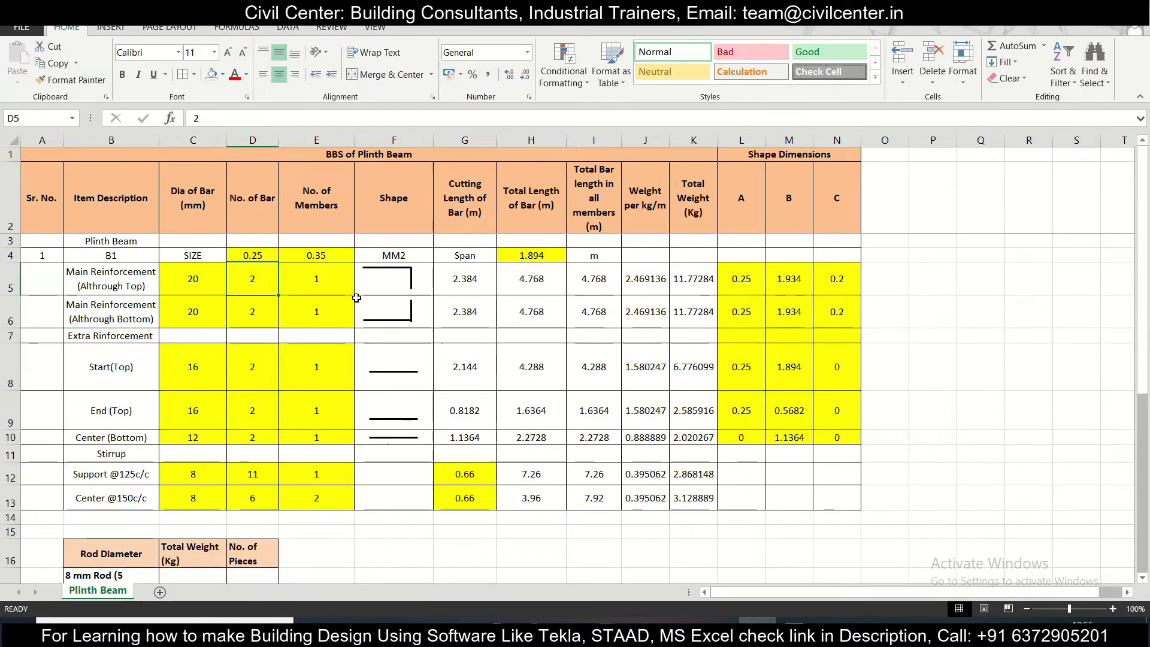
Step: Review the number of members and inspect the cutting length formula for B1's top main reinforcement
left_click(336, 290)
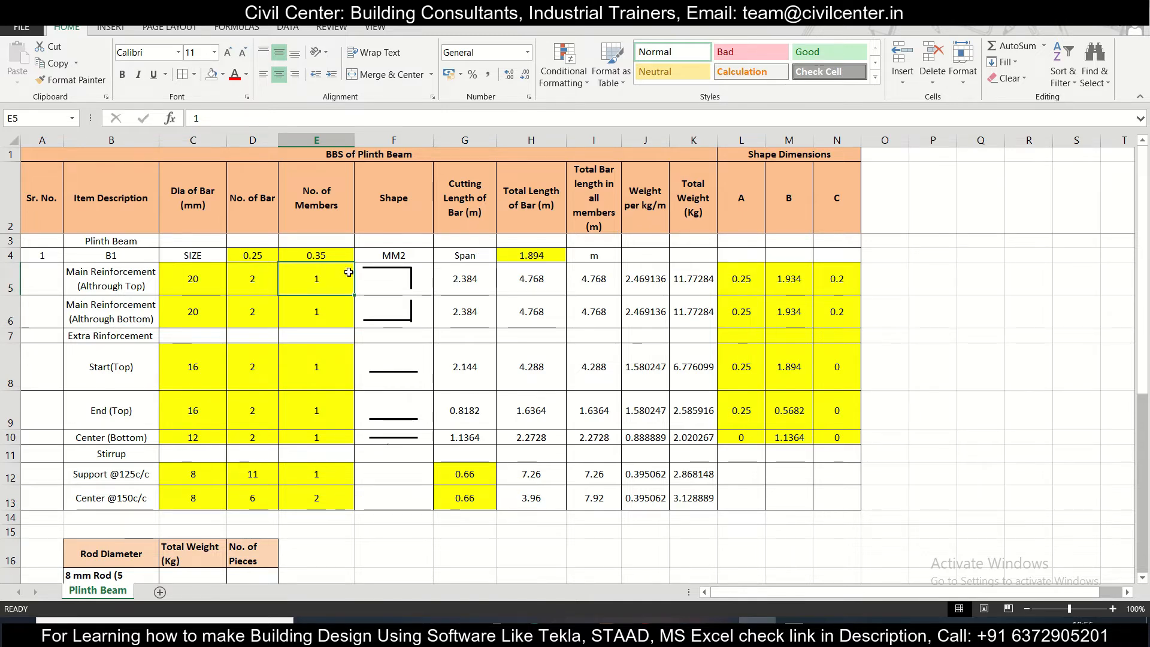
left_click(455, 281)
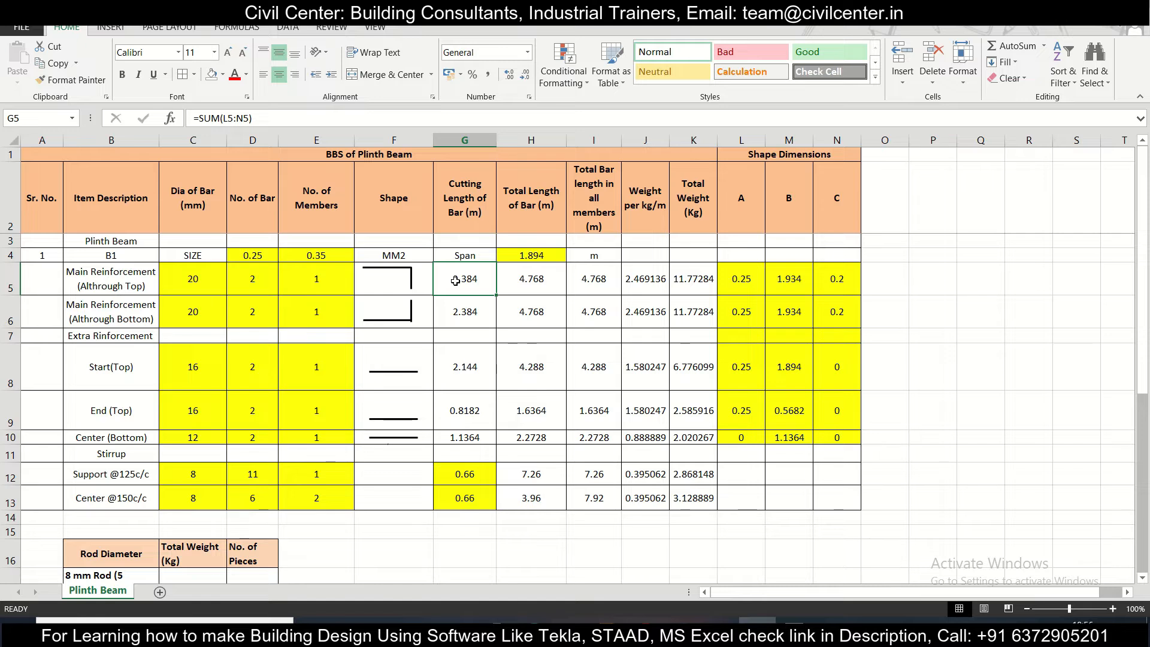
double_click(456, 281)
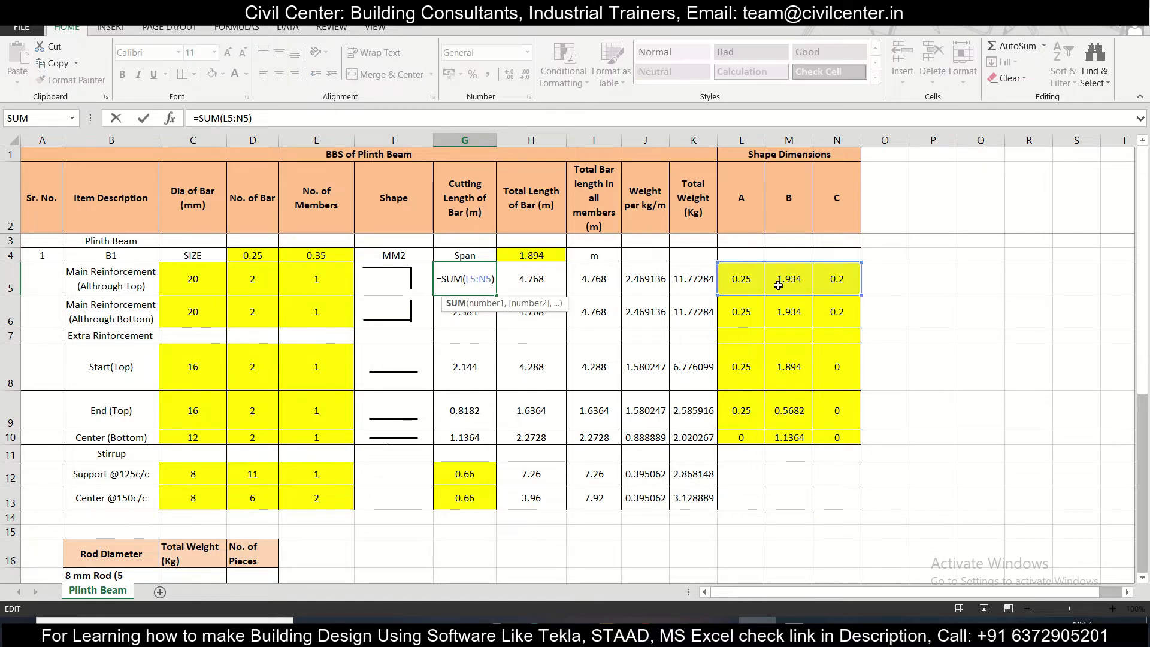
key("Escape")
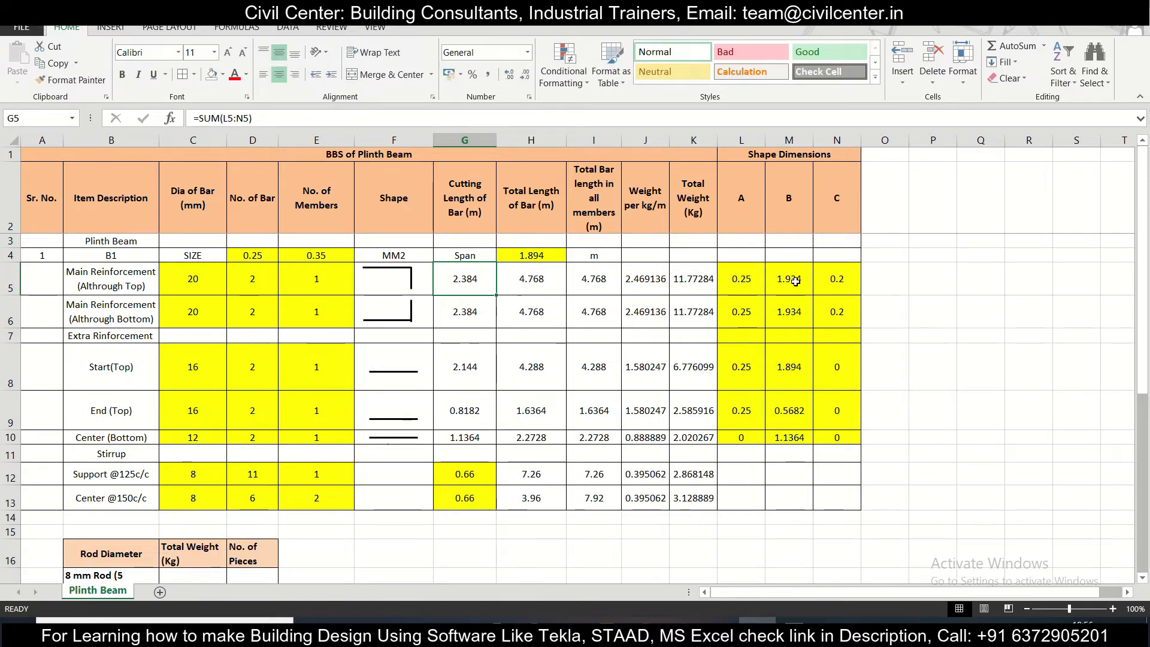
Step: Review shape dimension A of the top main bar against the column C1 support at grid A in AutoCAD, and return to Excel
left_click(752, 283)
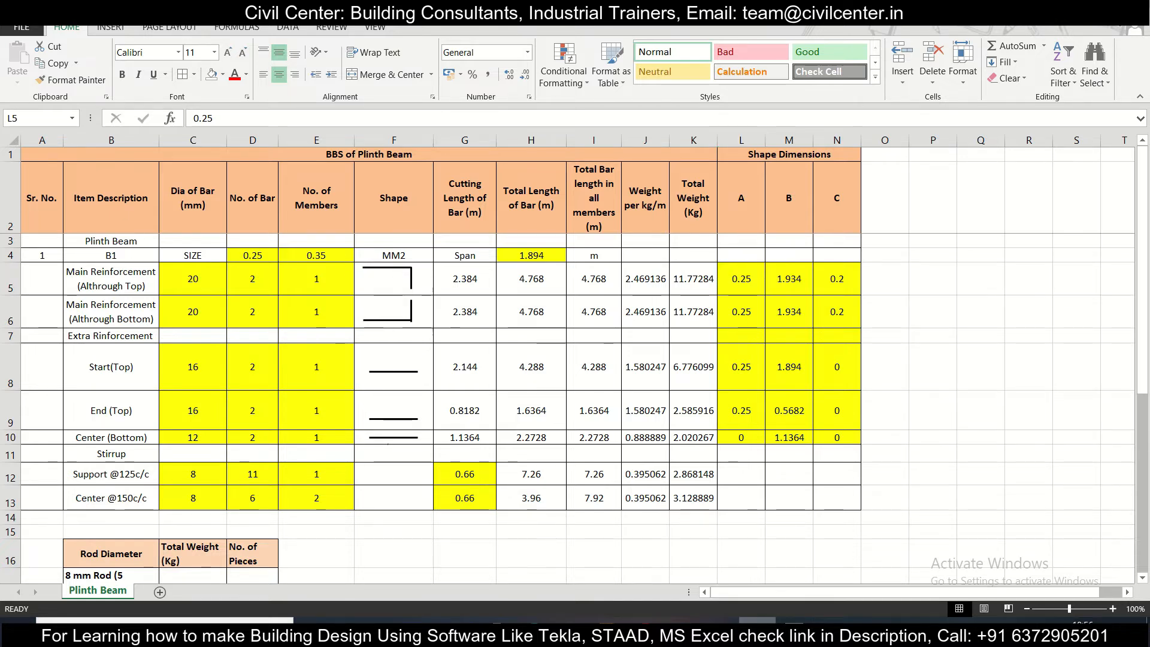
key("alt+Tab")
scroll(424, 313, "down", 5)
scroll(425, 313, "up", 8)
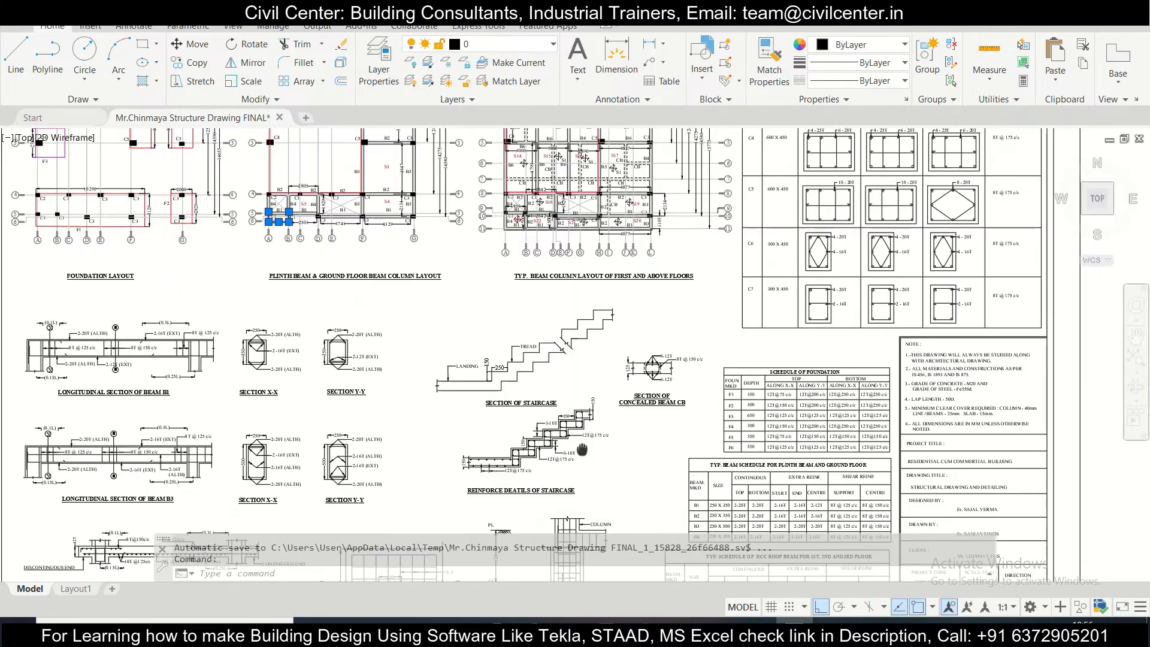
scroll(501, 314, "up", 4)
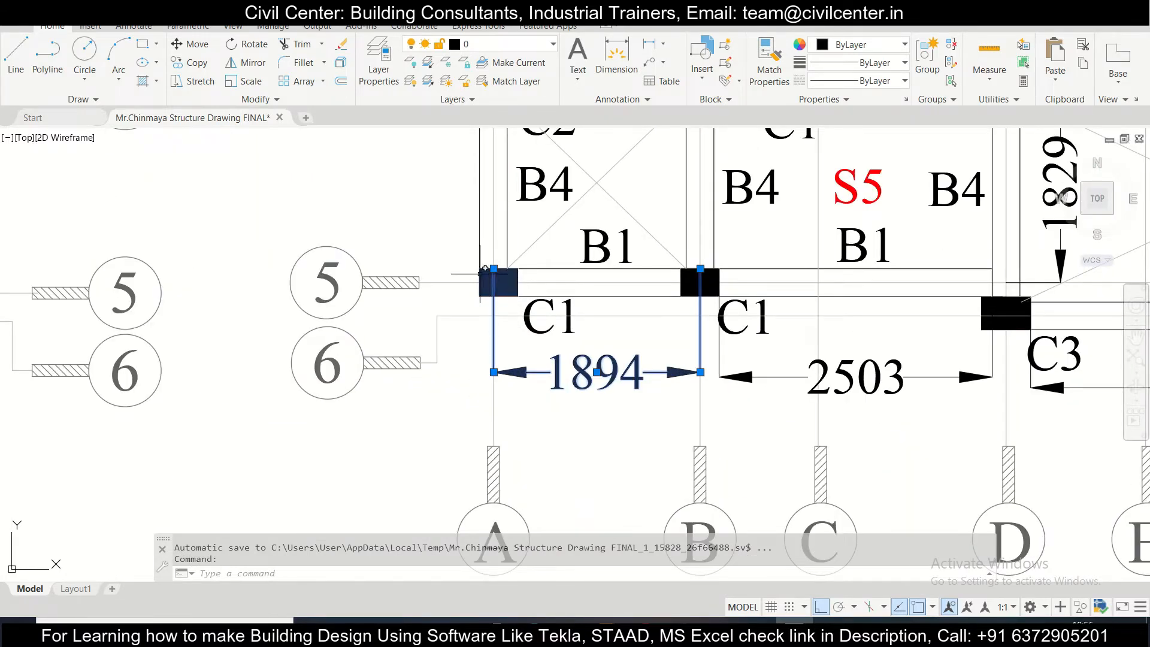
scroll(494, 267, "down", 3)
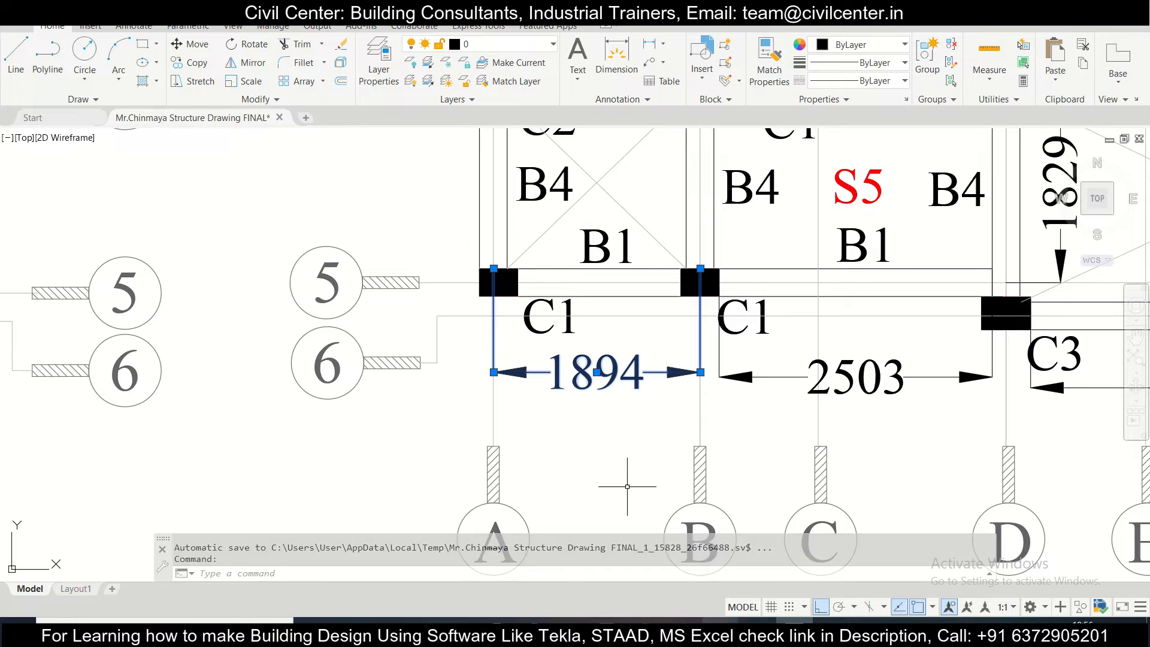
key("alt+Tab")
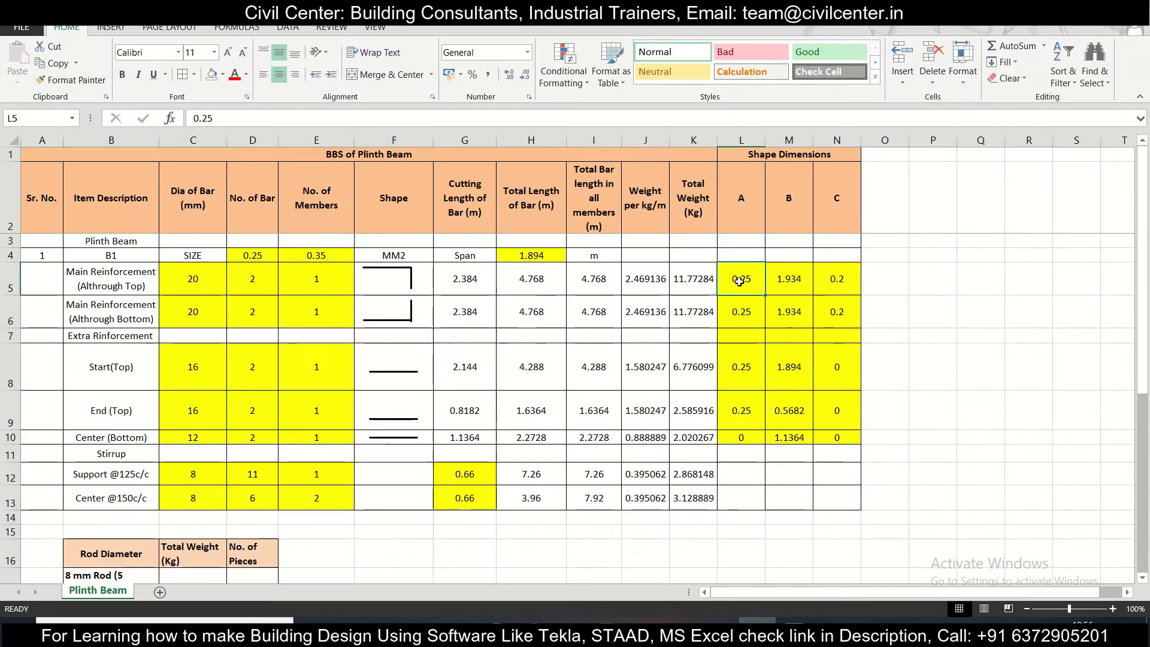
Step: Inspect the formula for shape dimension B of the top main bar, leaving it as =H4+2*0.001*C5
left_click(796, 281)
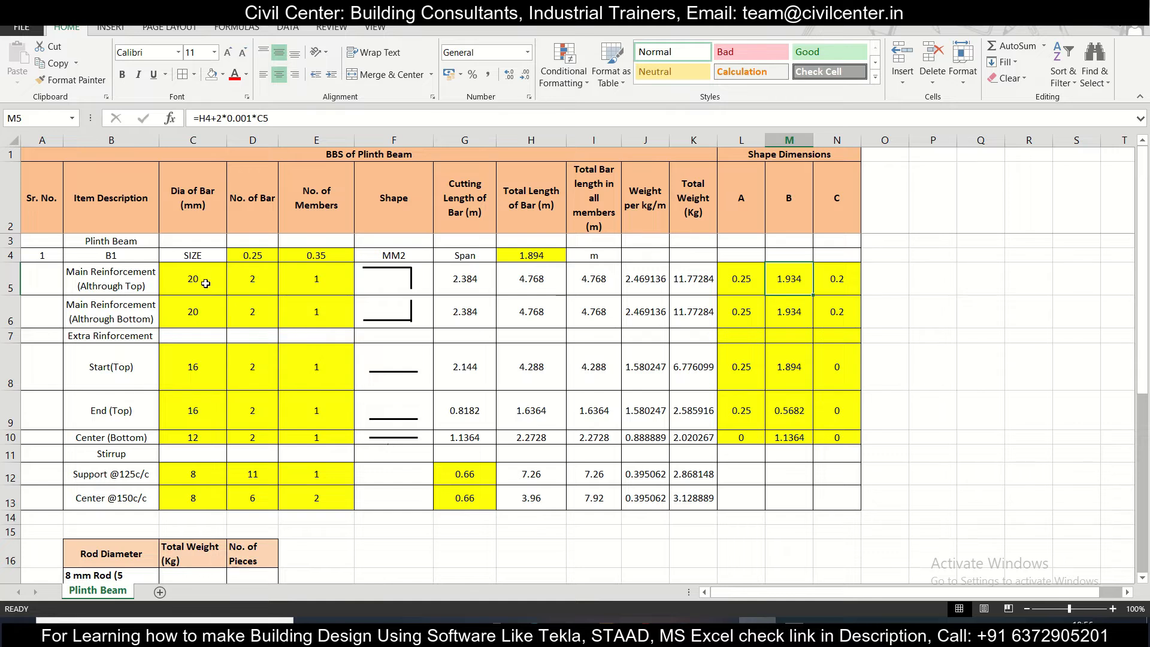
double_click(788, 285)
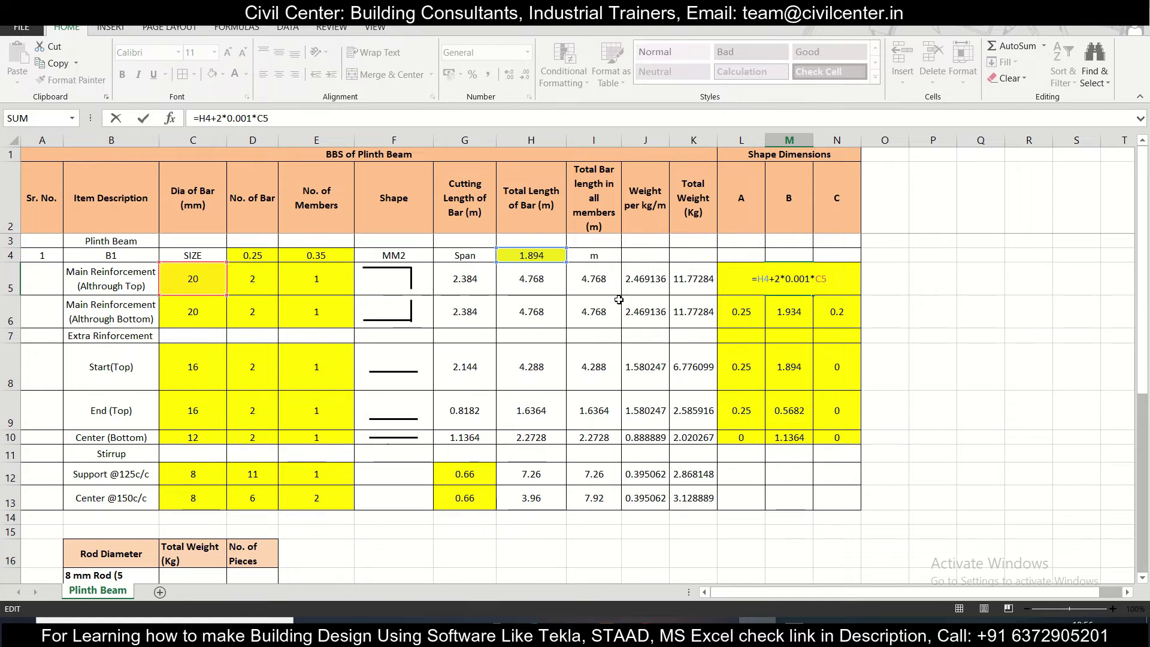
key("ctrl+Return")
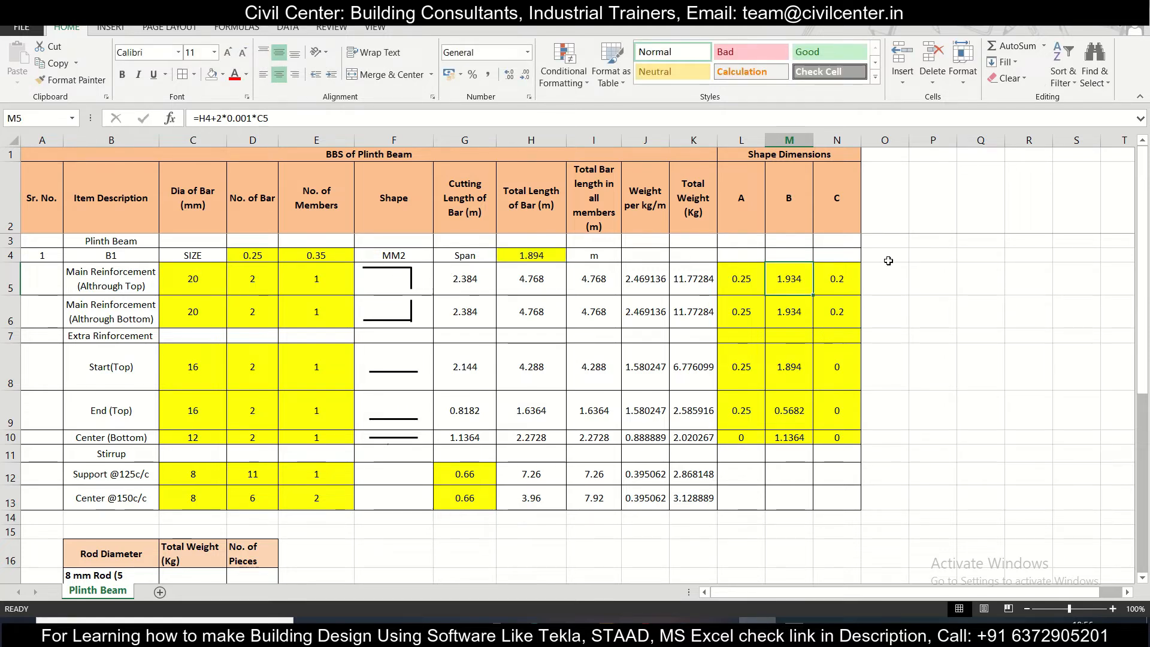
Step: Select the top main bar's shape dimension C and switch to AutoCAD to look over the layouts, sections and schedules for beam B1
left_click(854, 282)
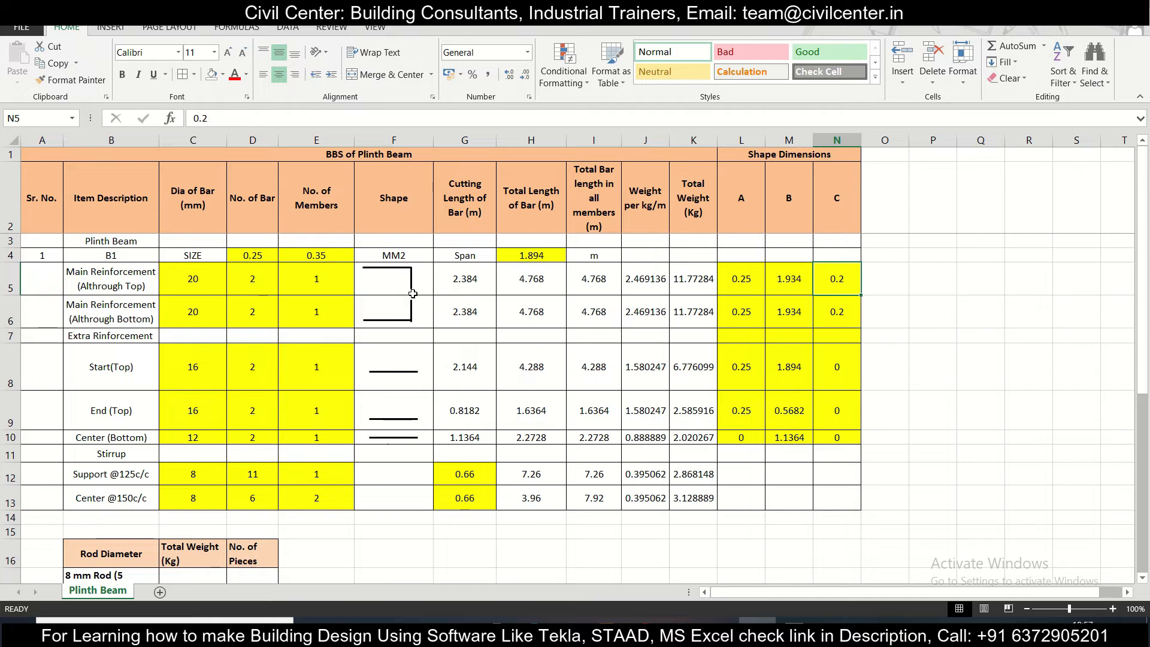
left_click(795, 632)
scroll(377, 357, "down", 6)
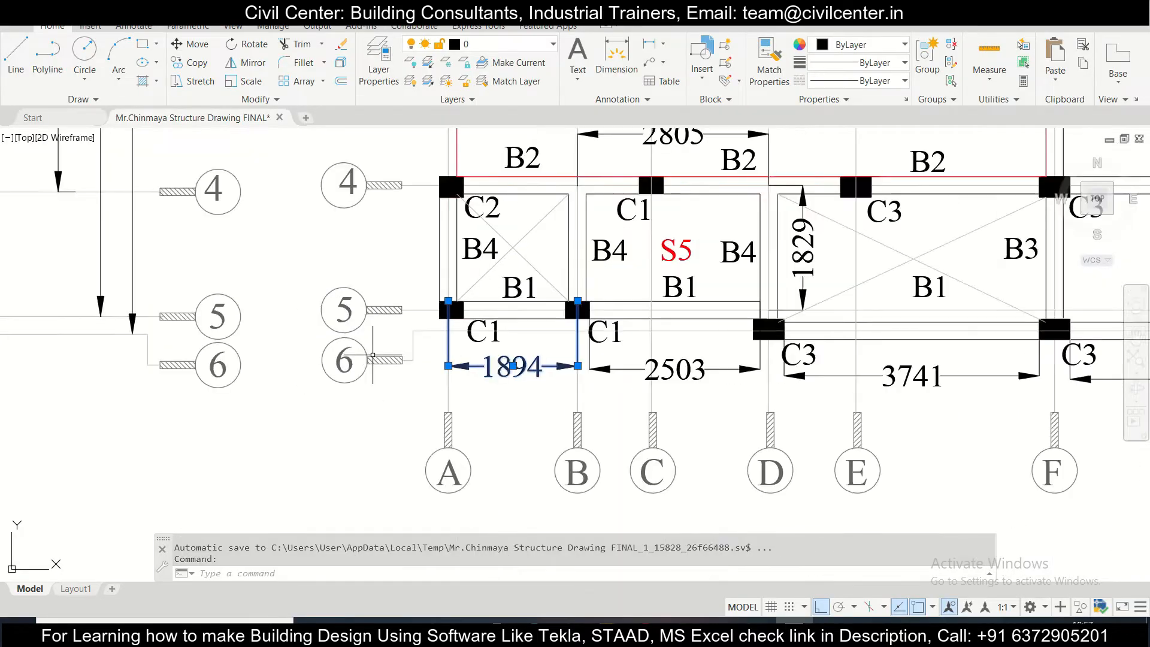
left_click_drag(521, 400, 358, 292)
left_click_drag(588, 351, 367, 300)
scroll(368, 303, "down", 4)
left_click_drag(720, 372, 693, 332)
scroll(731, 311, "up", 2)
scroll(732, 301, "up", 2)
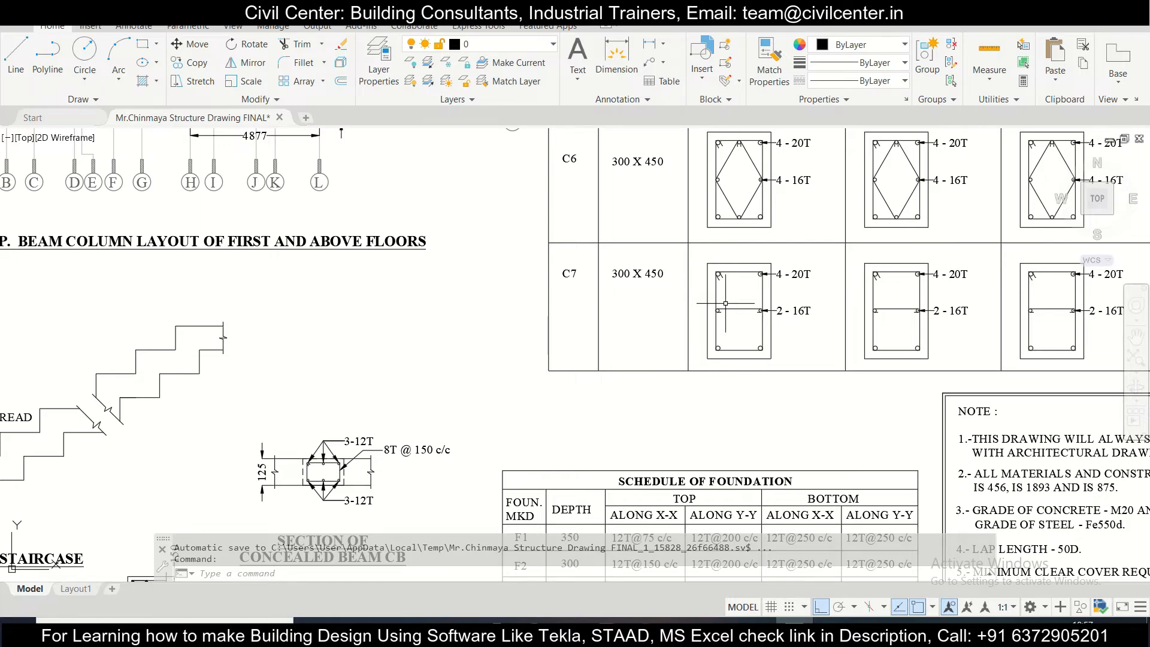
scroll(726, 303, "down", 2)
mouse_move(687, 379)
left_mouse_down()
mouse_move(669, 260)
mouse_move(732, 417)
left_mouse_up()
left_click_drag(373, 298, 541, 298)
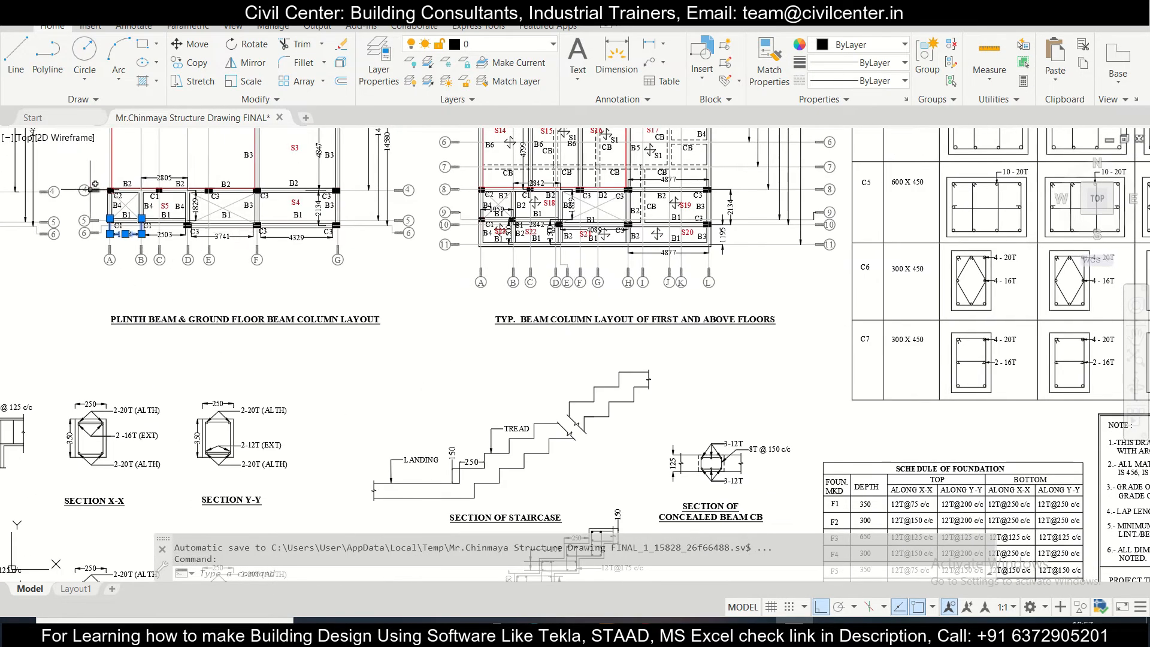
Step: Examine beam B1's size in the plinth beam and ground floor beam schedule, and return to Excel
mouse_move(895, 397)
left_mouse_down()
mouse_move(731, 329)
mouse_move(778, 255)
mouse_move(754, 117)
left_mouse_up()
scroll(676, 425, "up", 2)
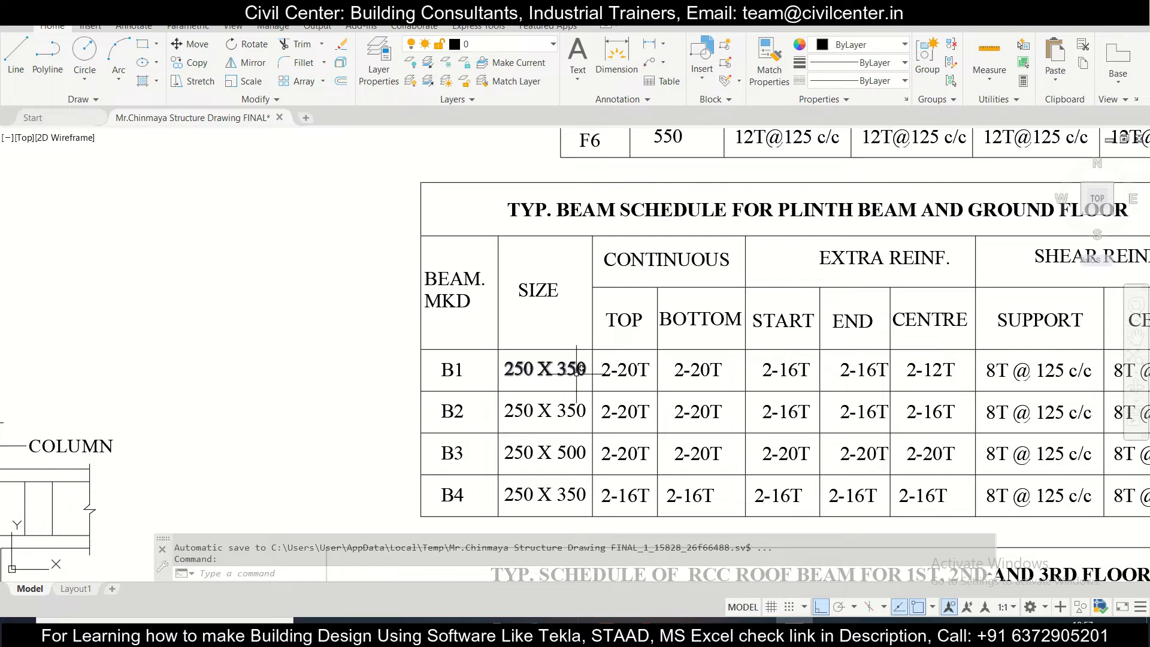
left_click(164, 631)
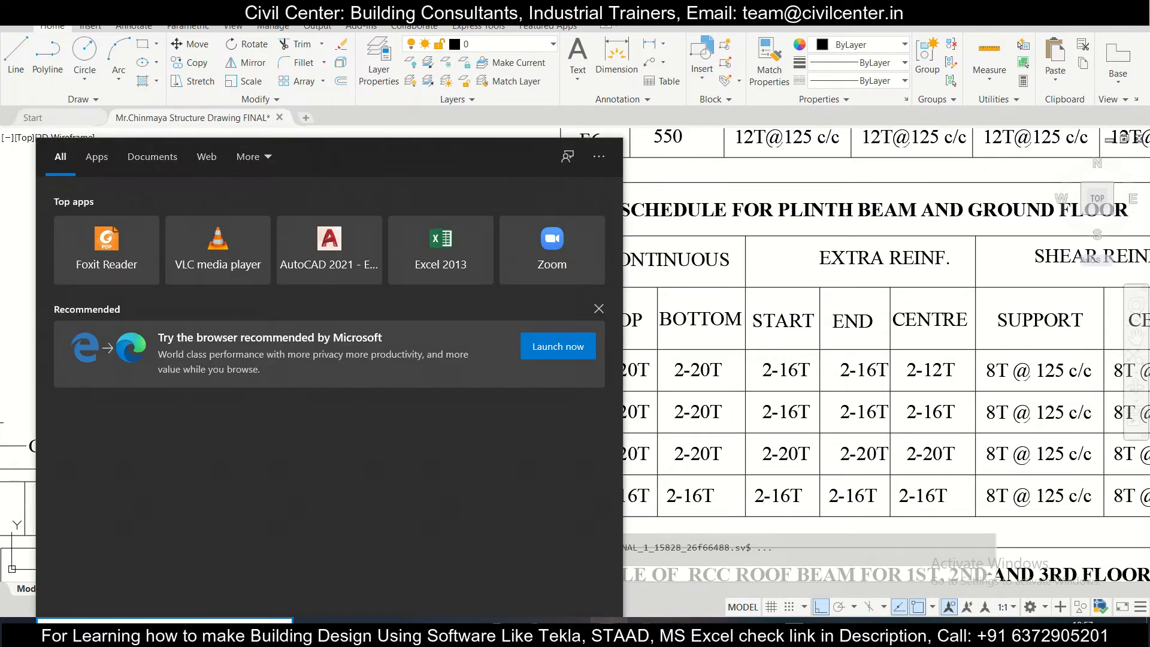
left_click(683, 631)
left_click(757, 631)
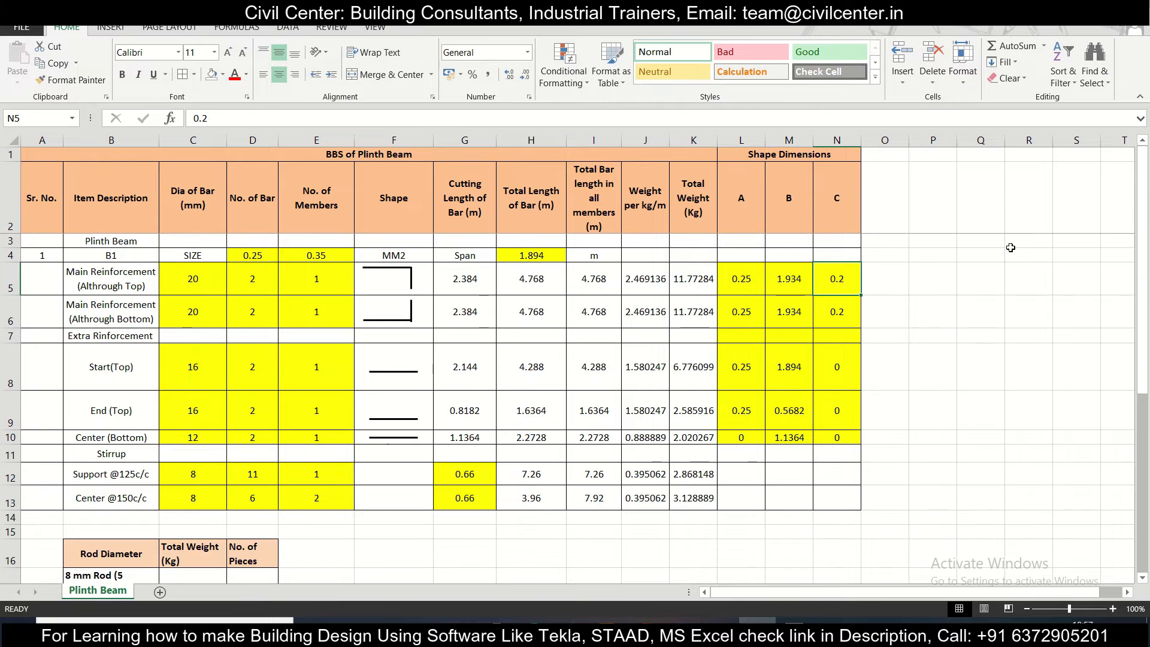
Step: Calculate =350-30*2-40 in scratch cell Q6 for the top main bar's bend, consulting the AutoCAD drawing, and clear the cell
left_click(965, 312)
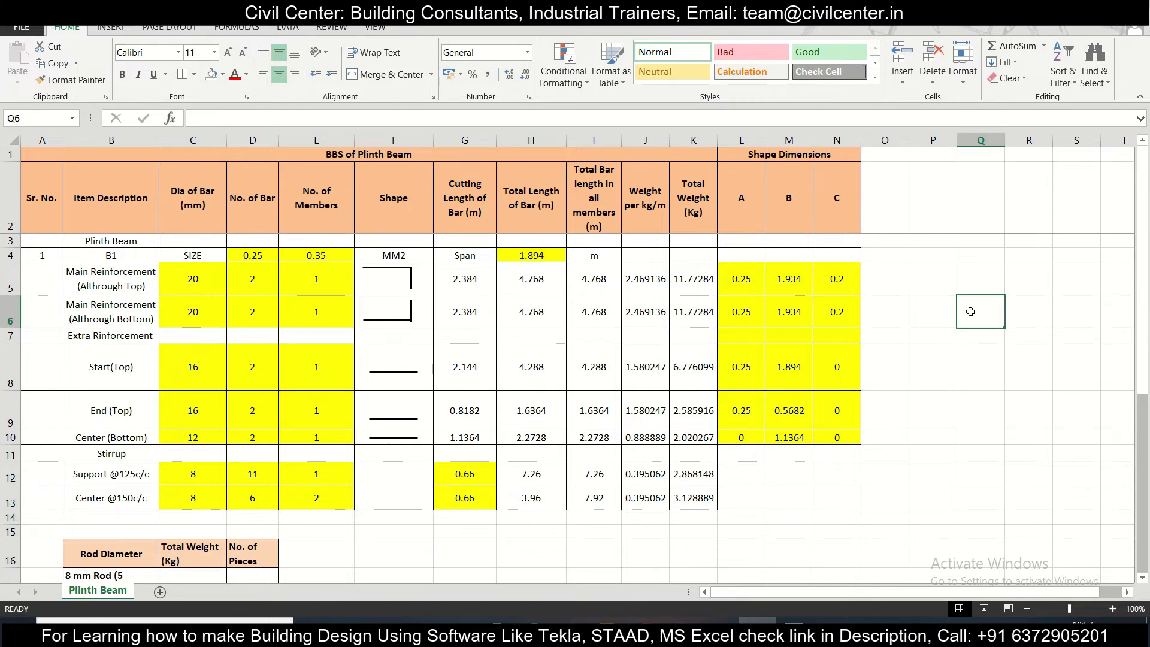
type("=350-")
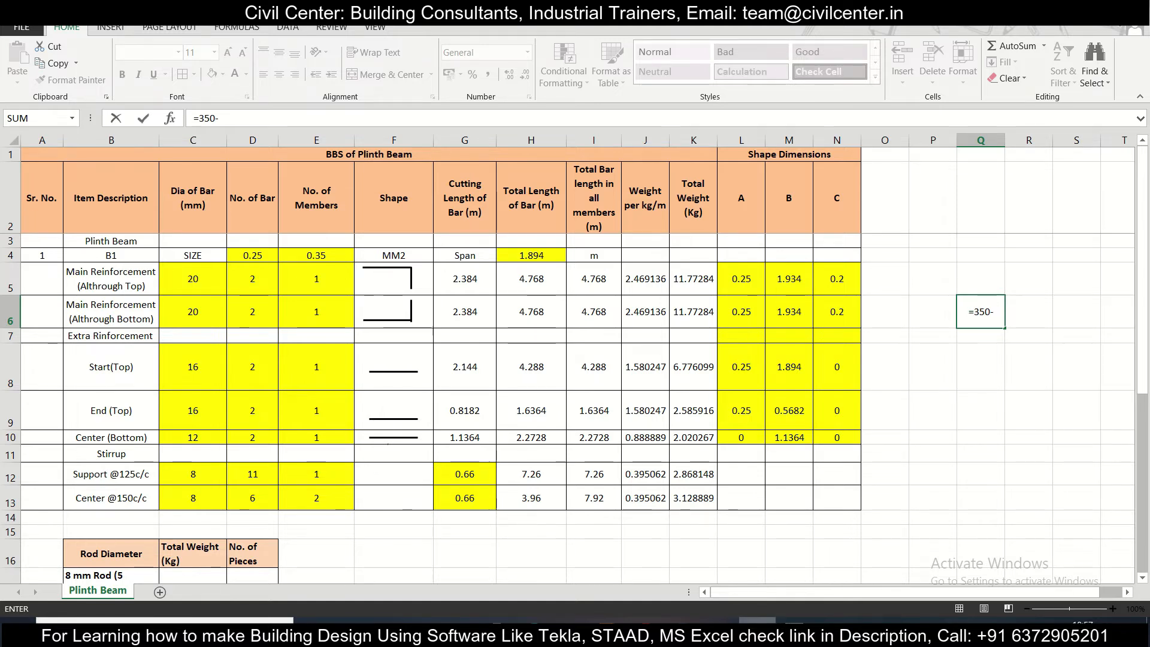
left_click(796, 629)
scroll(677, 477, "down", 8)
scroll(740, 481, "up", 6)
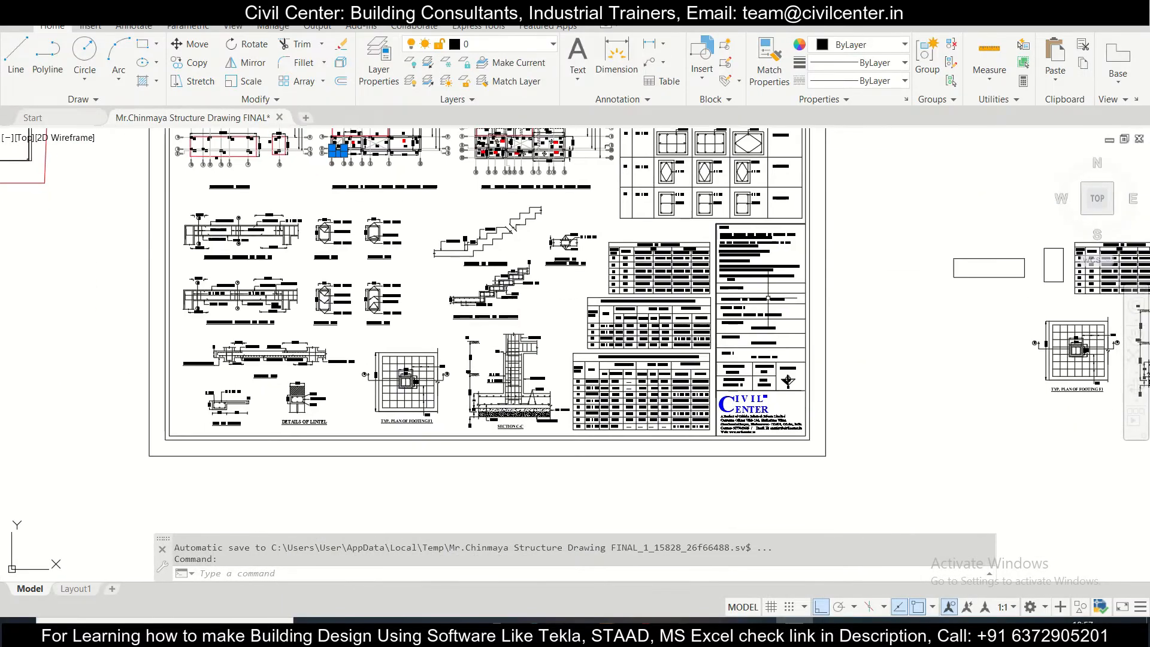
left_click(761, 627)
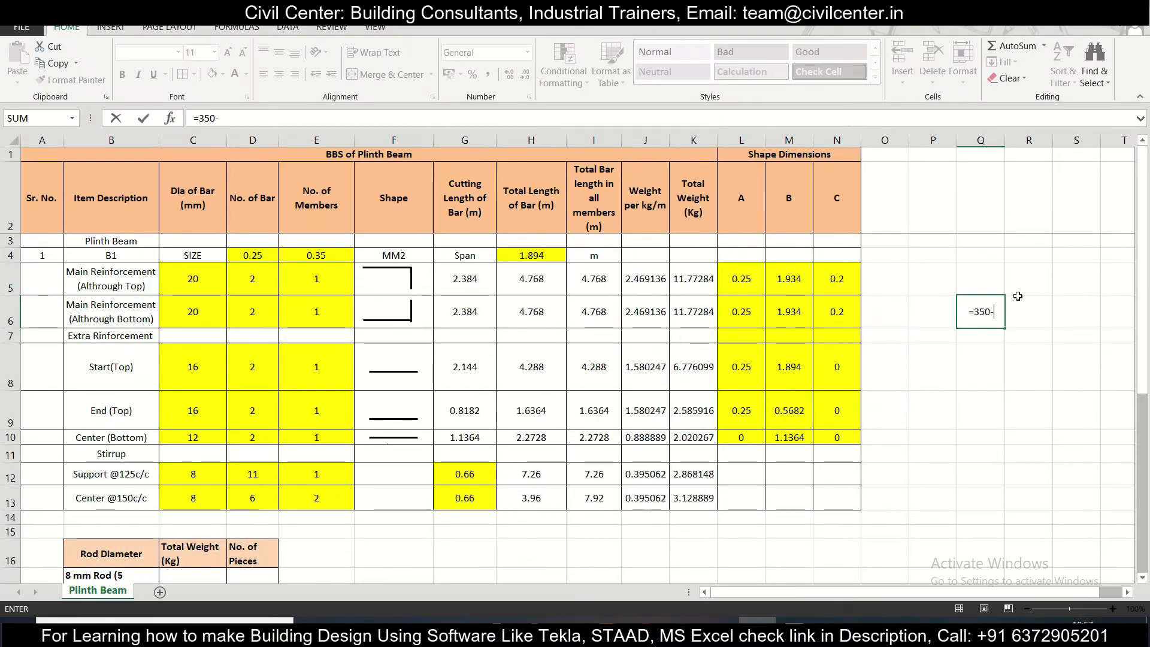
type("30*2")
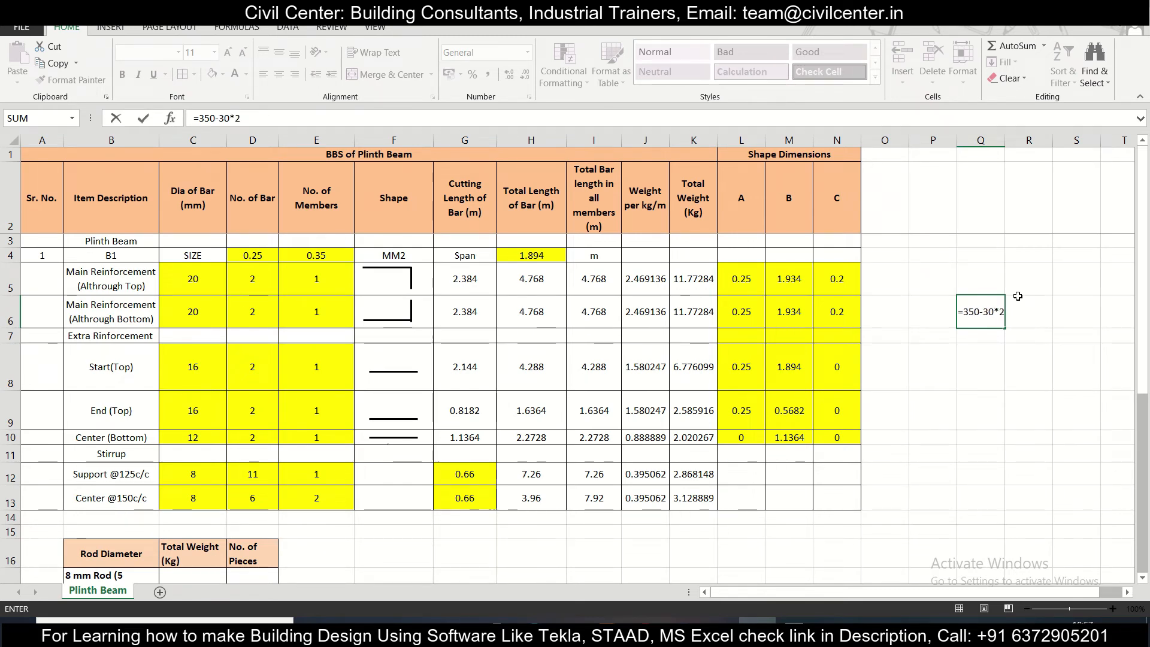
type("-")
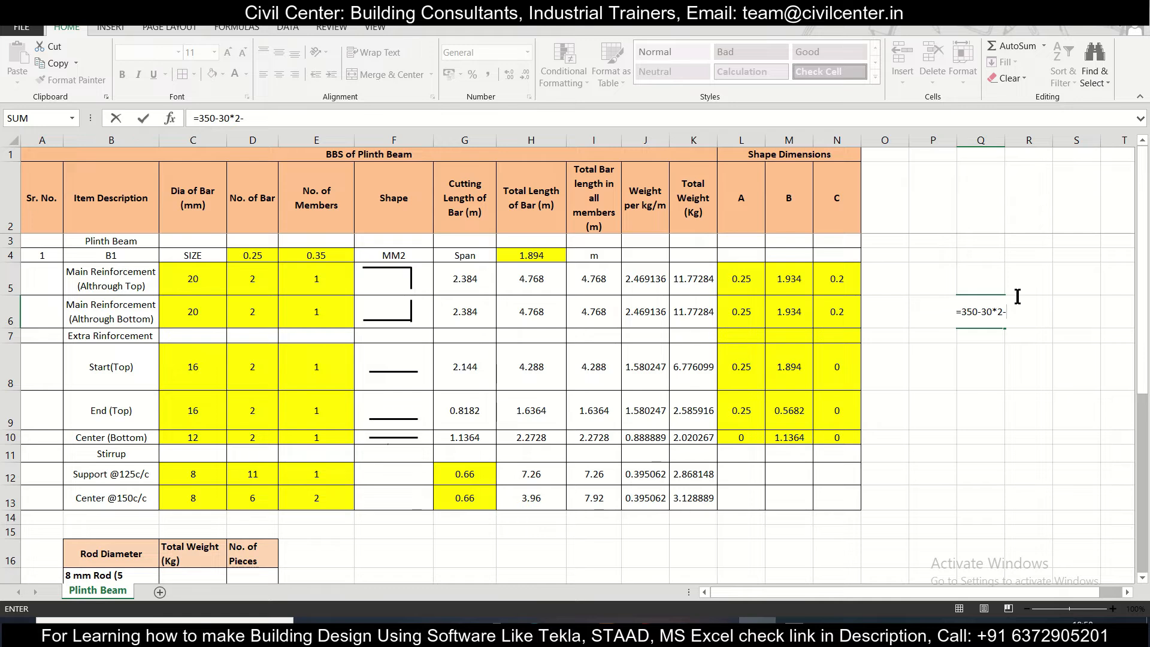
type("40")
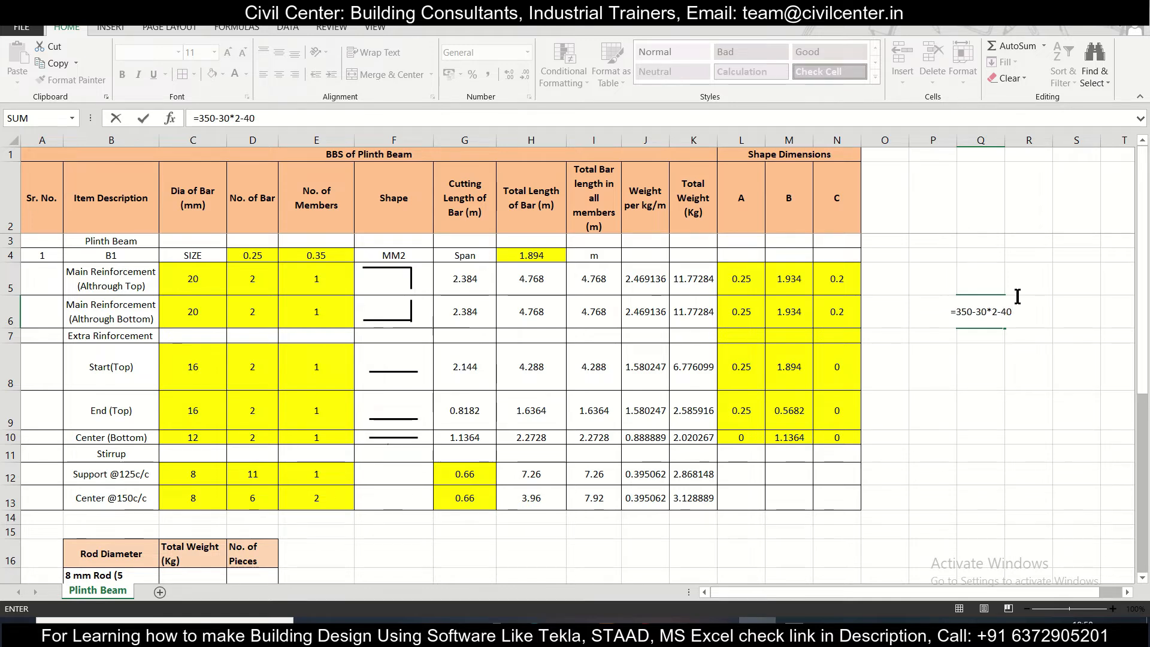
key("Return")
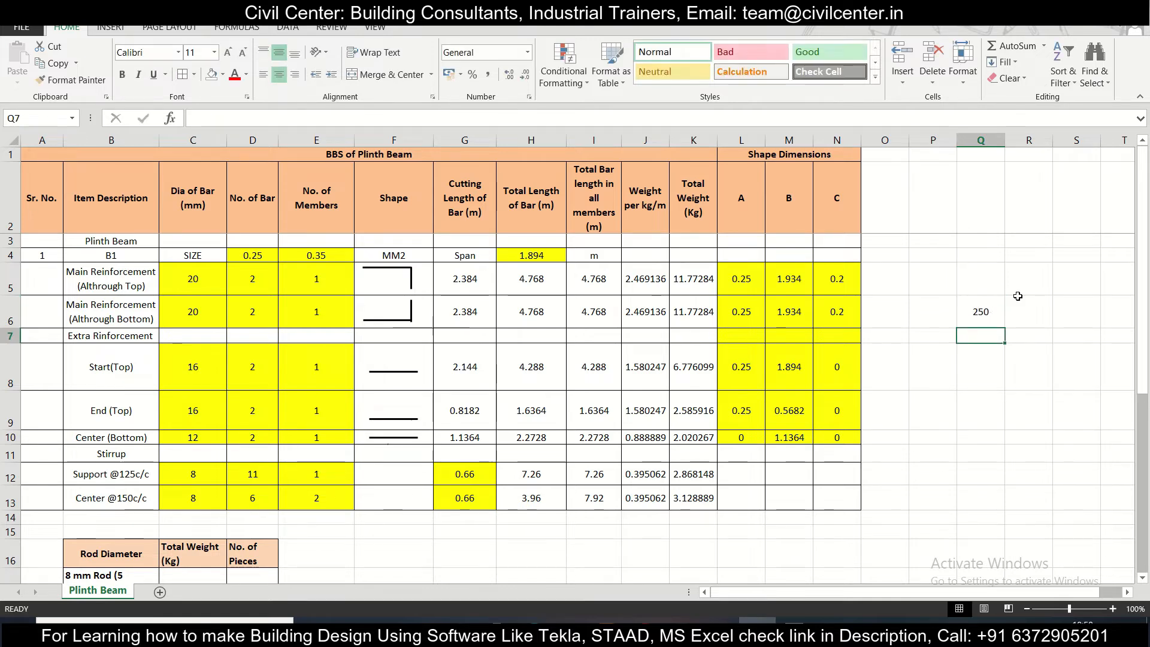
left_click(972, 315)
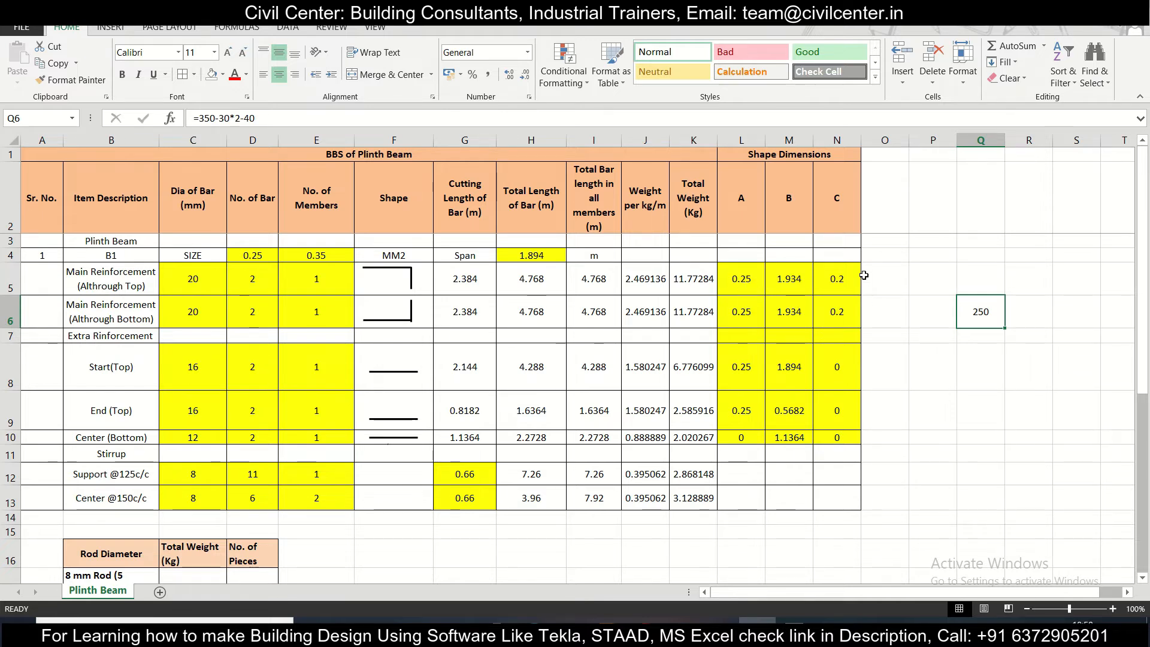
key("Delete")
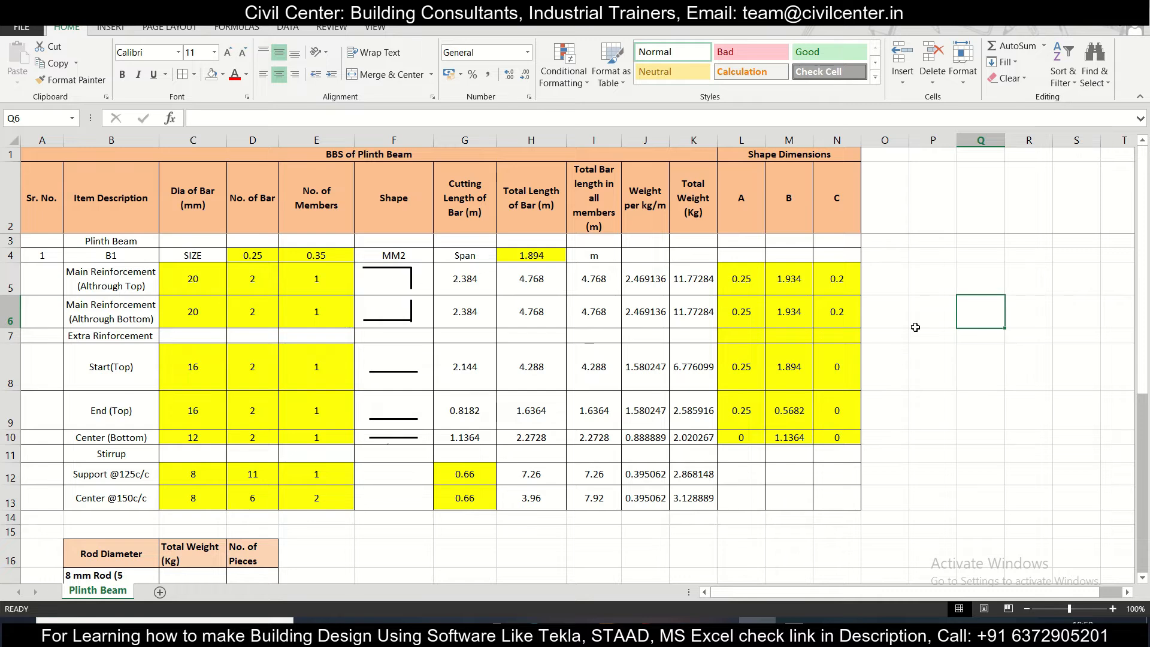
Step: Review the top main bar's shape dimensions B and C, and inspect its cutting length formula without changing it
left_click(853, 282)
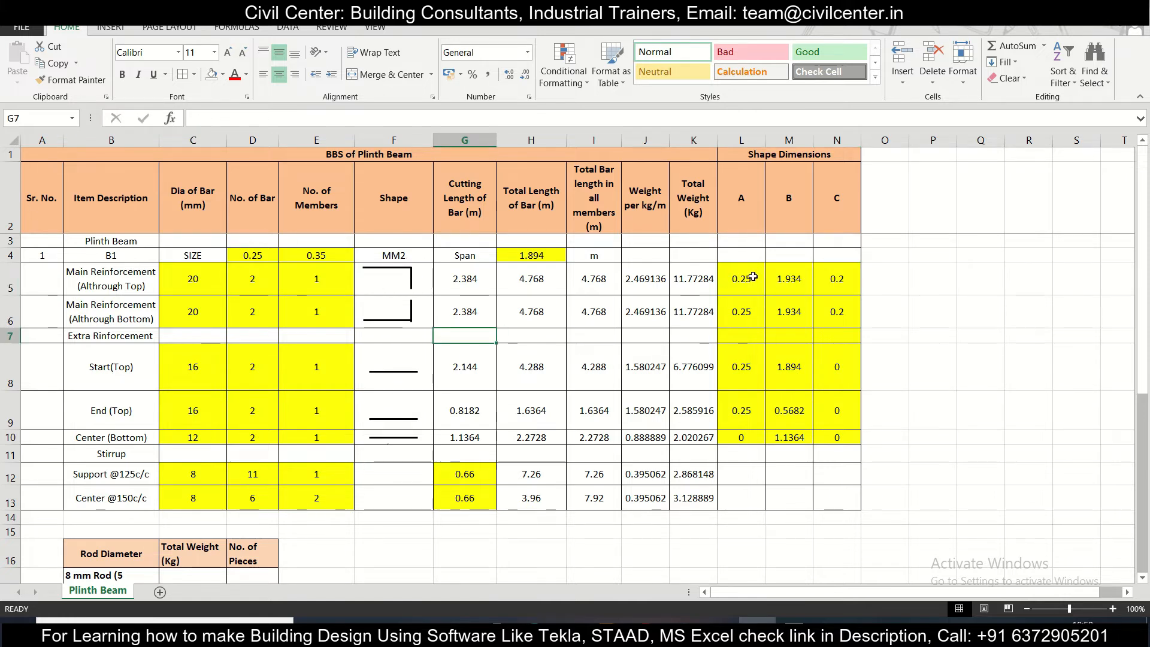
left_click(811, 278)
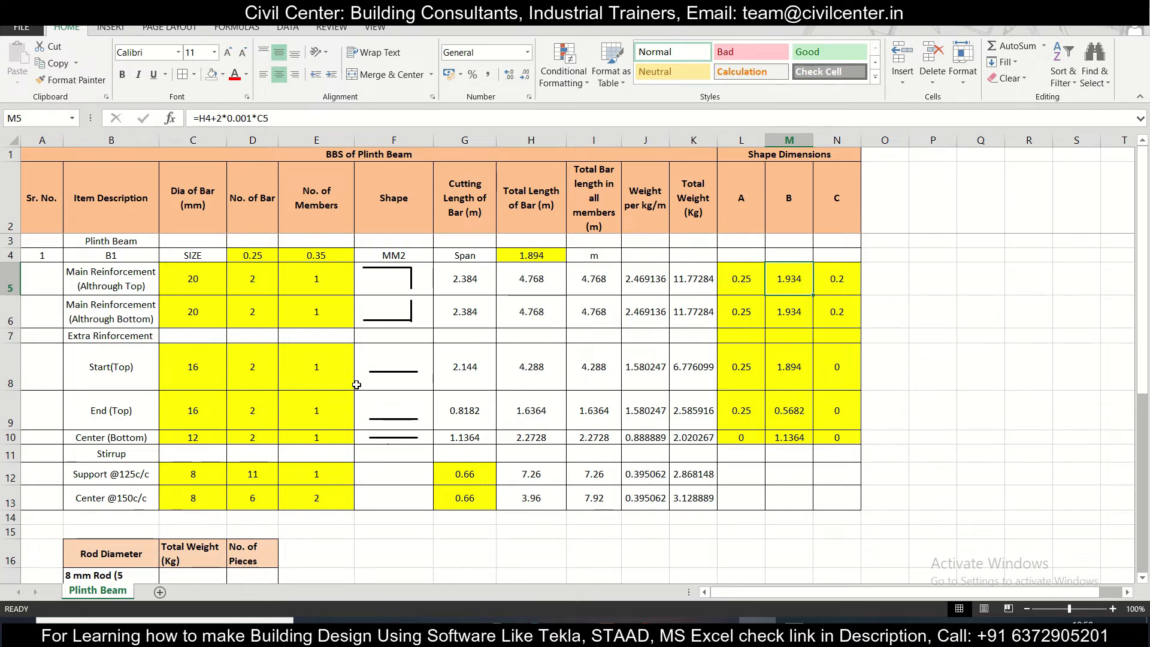
left_click(128, 319)
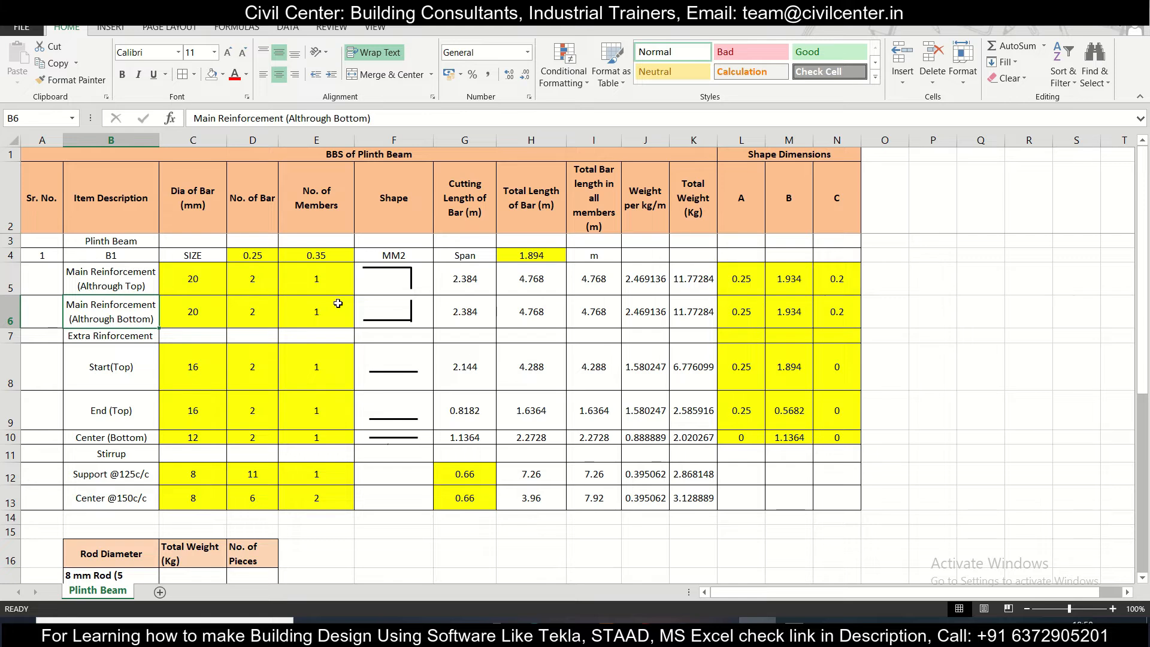
double_click(467, 280)
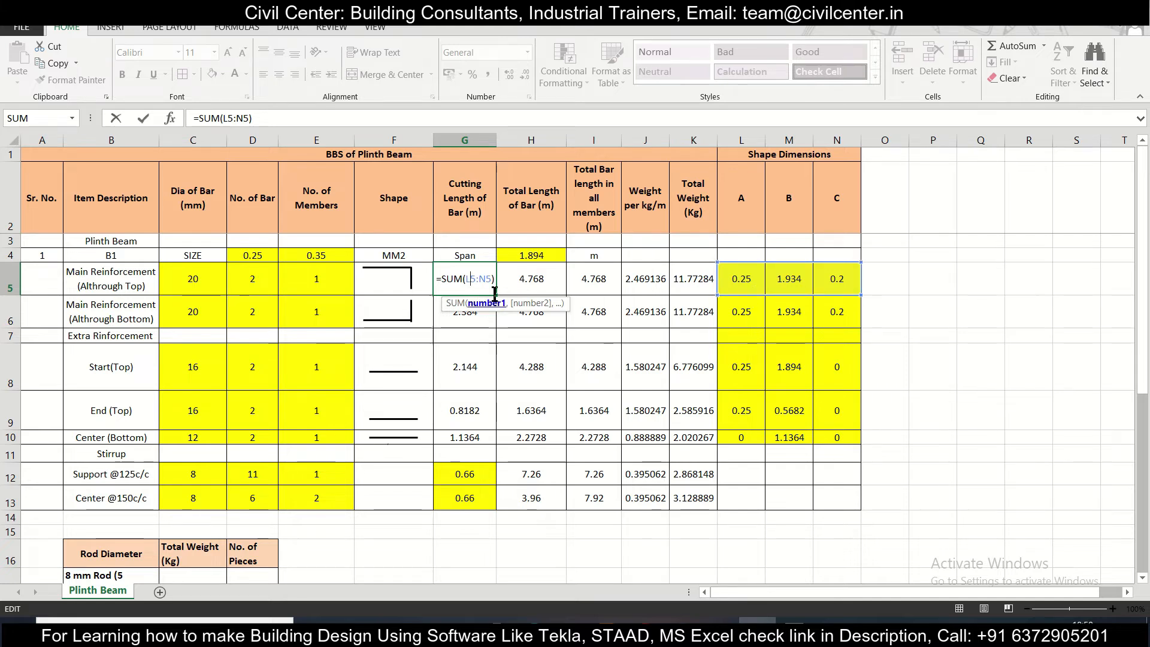
key("Escape")
Step: Inspect the top main bar's formulas for total length and total bar length in all members, leaving both as they are
double_click(555, 282)
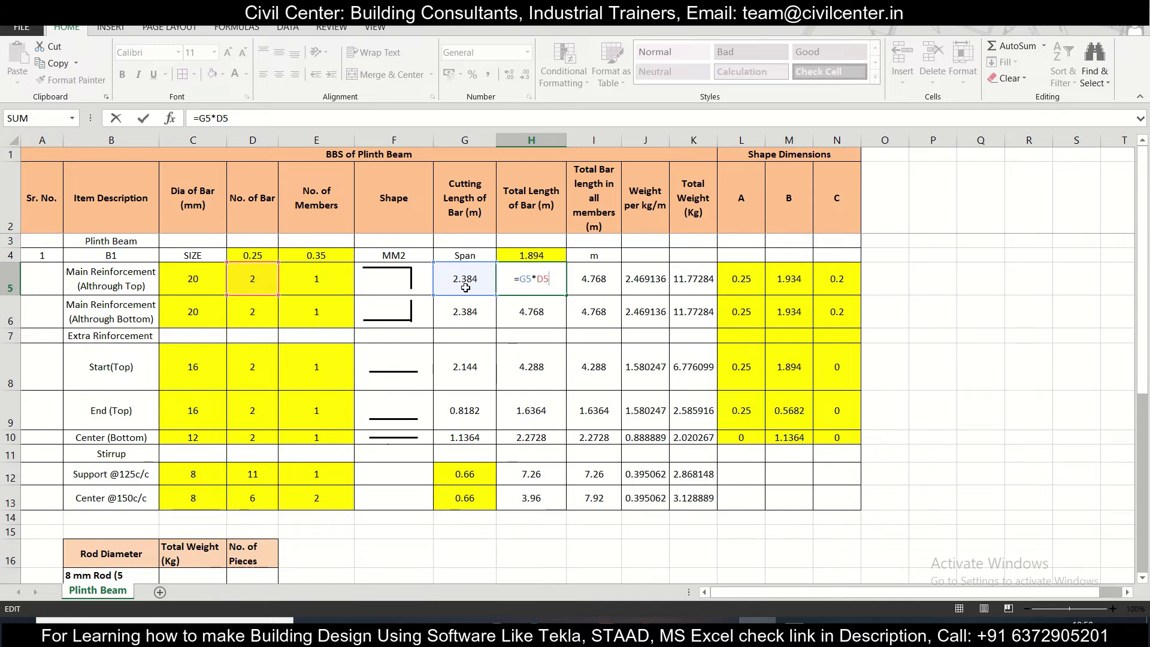
key("Escape")
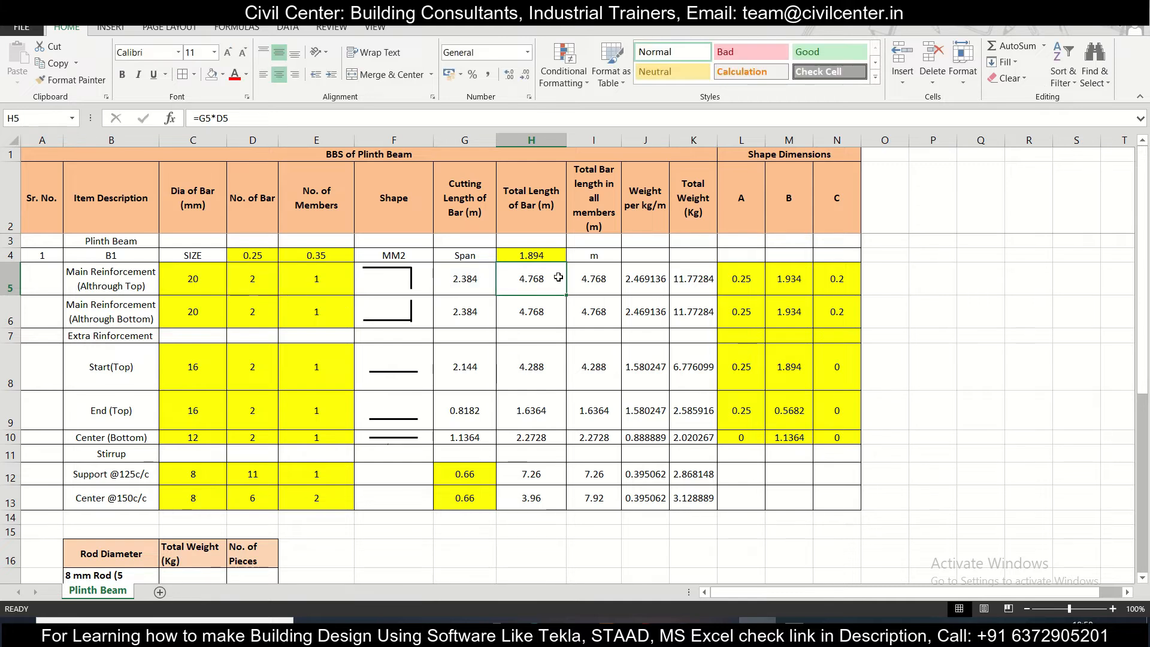
double_click(584, 275)
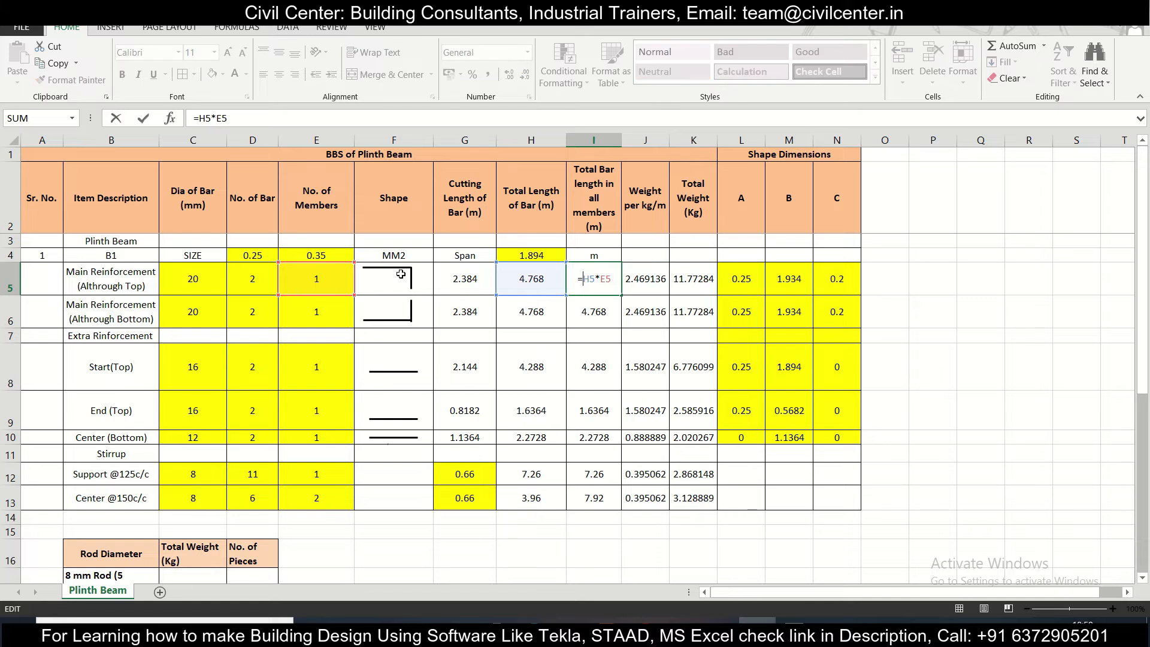
key("Escape")
Step: Inspect the top main bar's weight per metre and total weight formulas without editing them
double_click(643, 275)
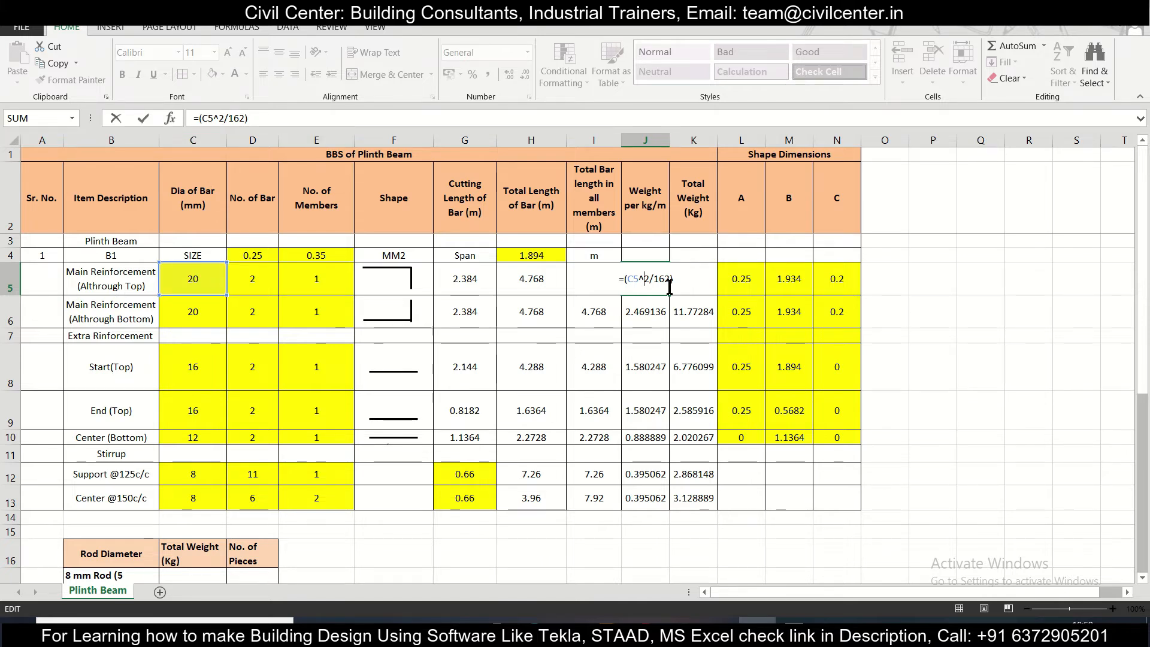
key("Escape")
double_click(684, 279)
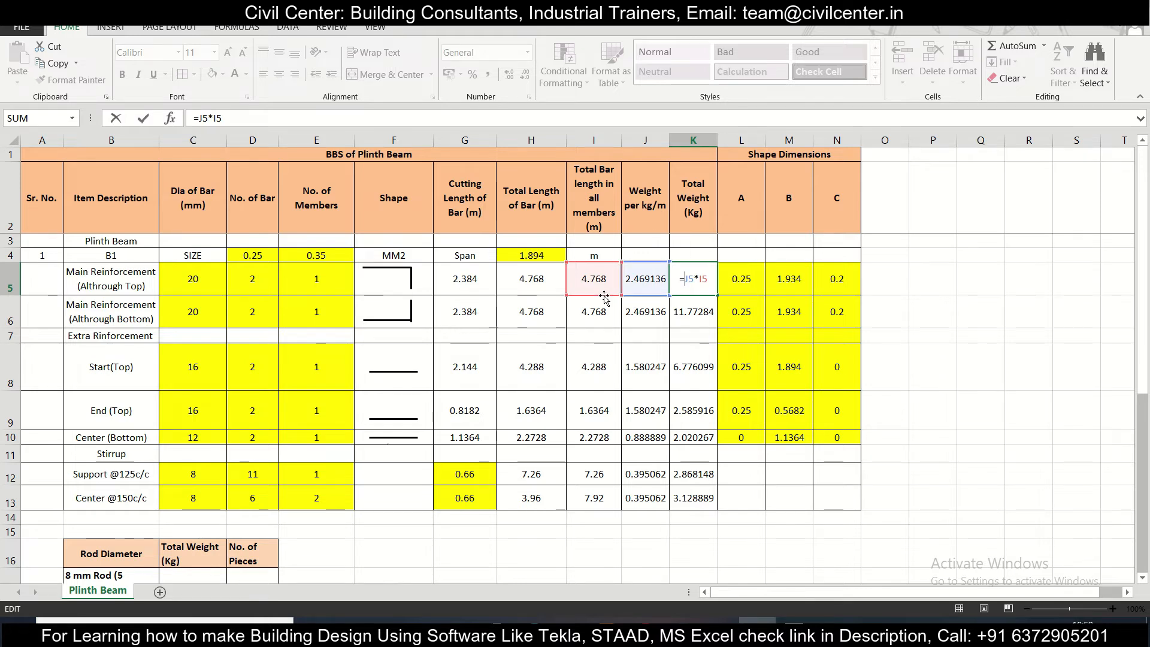
key("Escape")
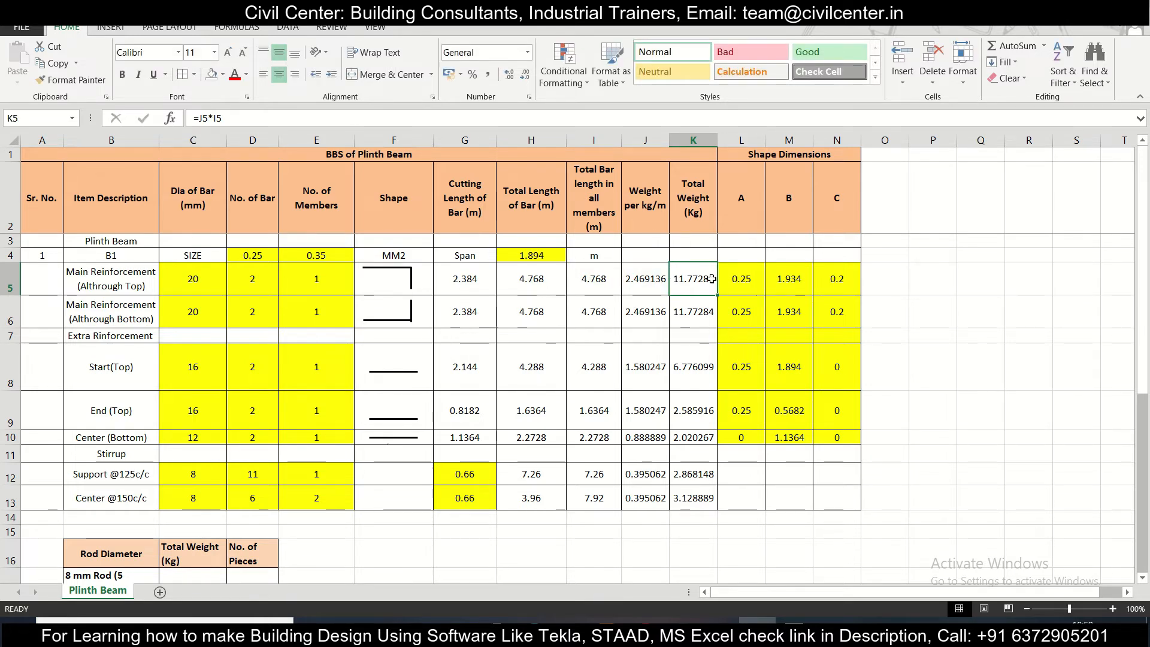
scroll(623, 287, "down", 1)
scroll(420, 300, "up", 1)
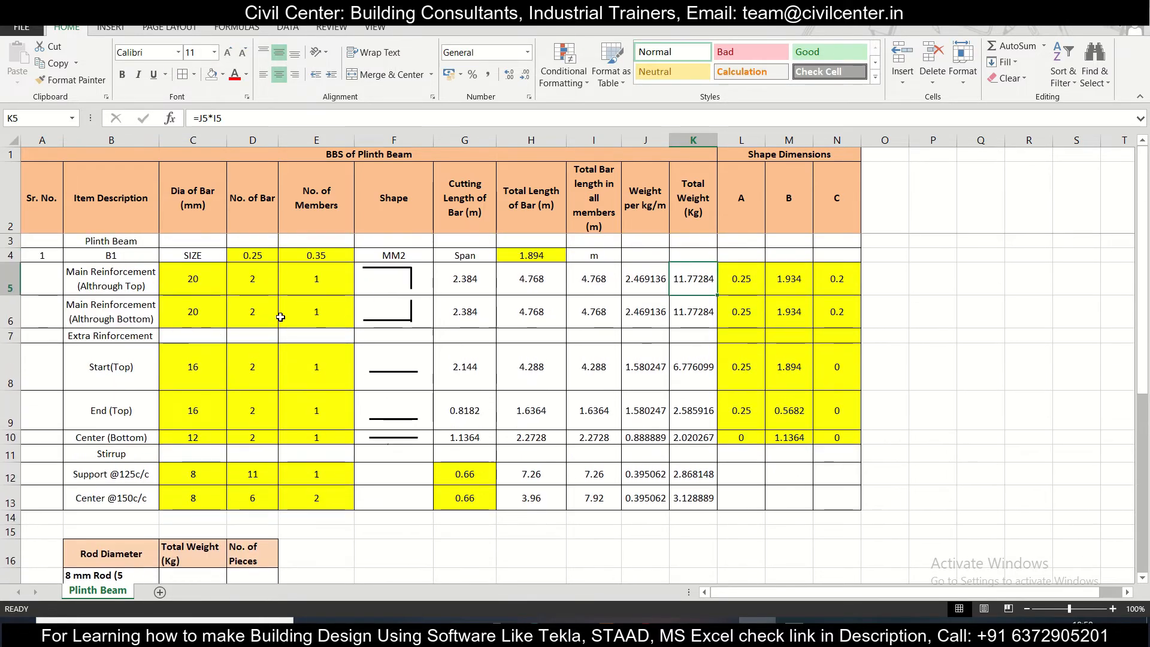
Step: Check the bottom main bar's diameter against beam B1 in AutoCAD's plinth beam and ground floor schedule, and return to Excel
left_click(131, 320)
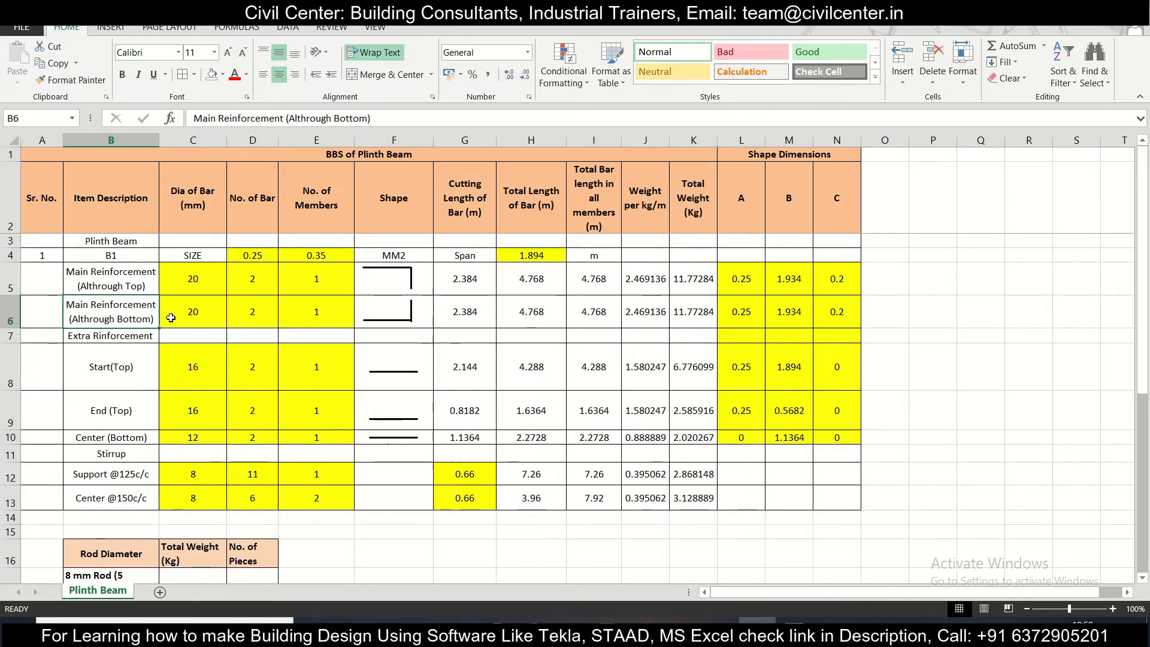
left_click(183, 315)
left_click(794, 633)
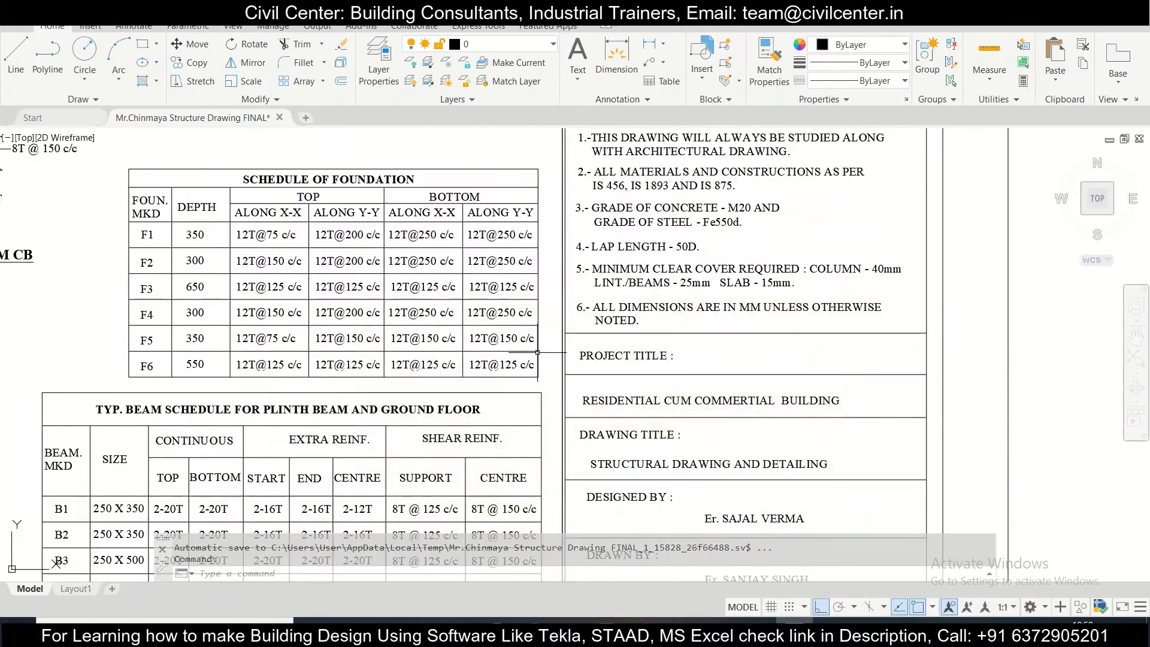
scroll(537, 354, "down", 4)
scroll(396, 431, "up", 5)
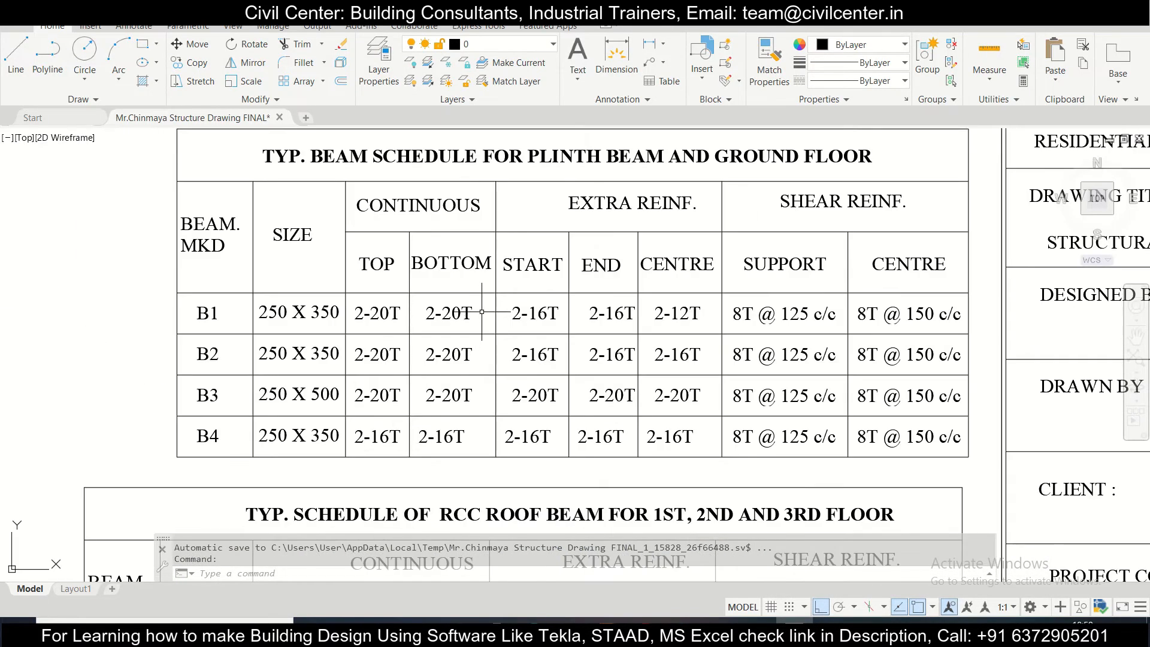
left_click(758, 622)
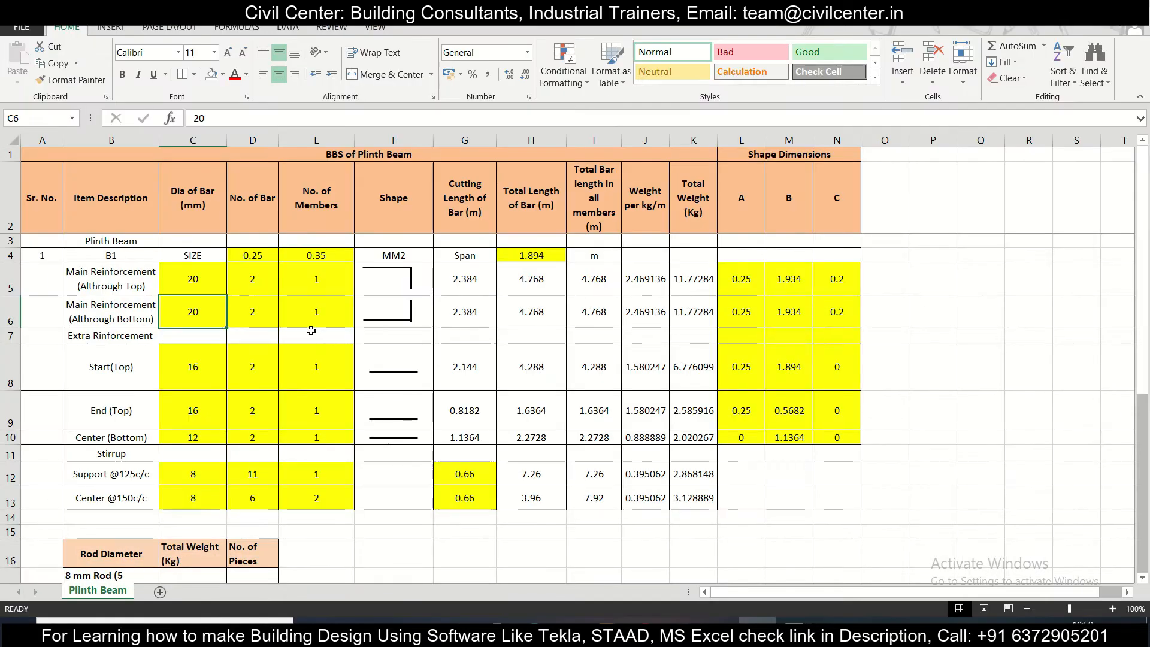
Step: Review the bottom main bar's number of members and shape, and inspect its cutting length formula without changing it
left_click(317, 313)
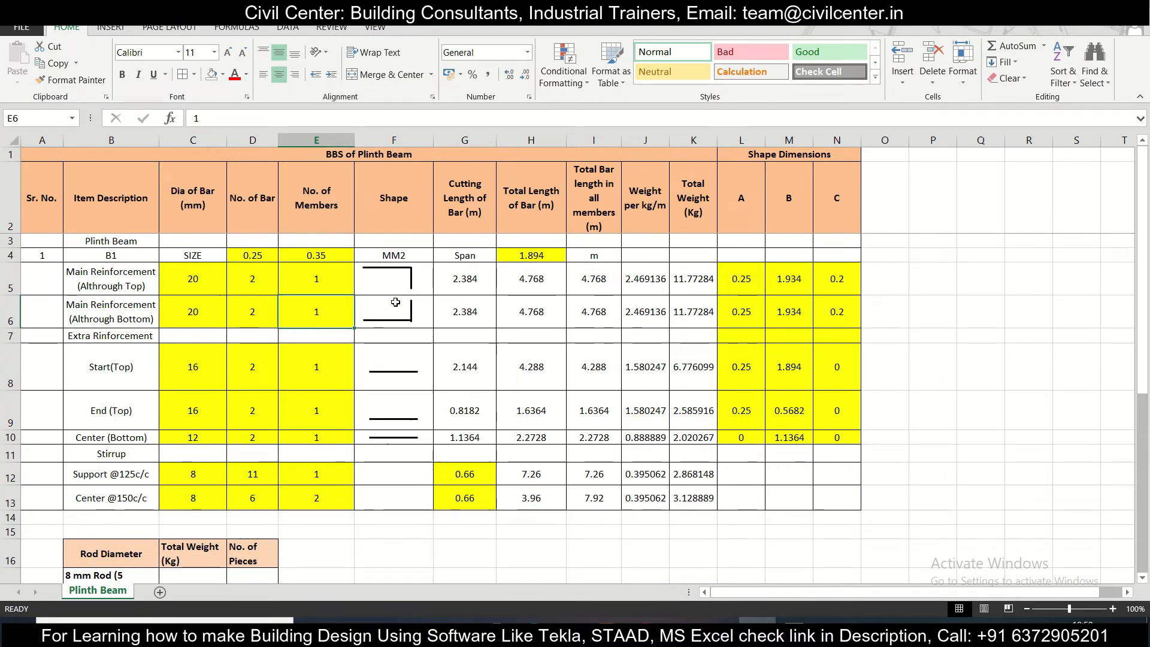
left_click(394, 303)
left_click(456, 301)
double_click(456, 301)
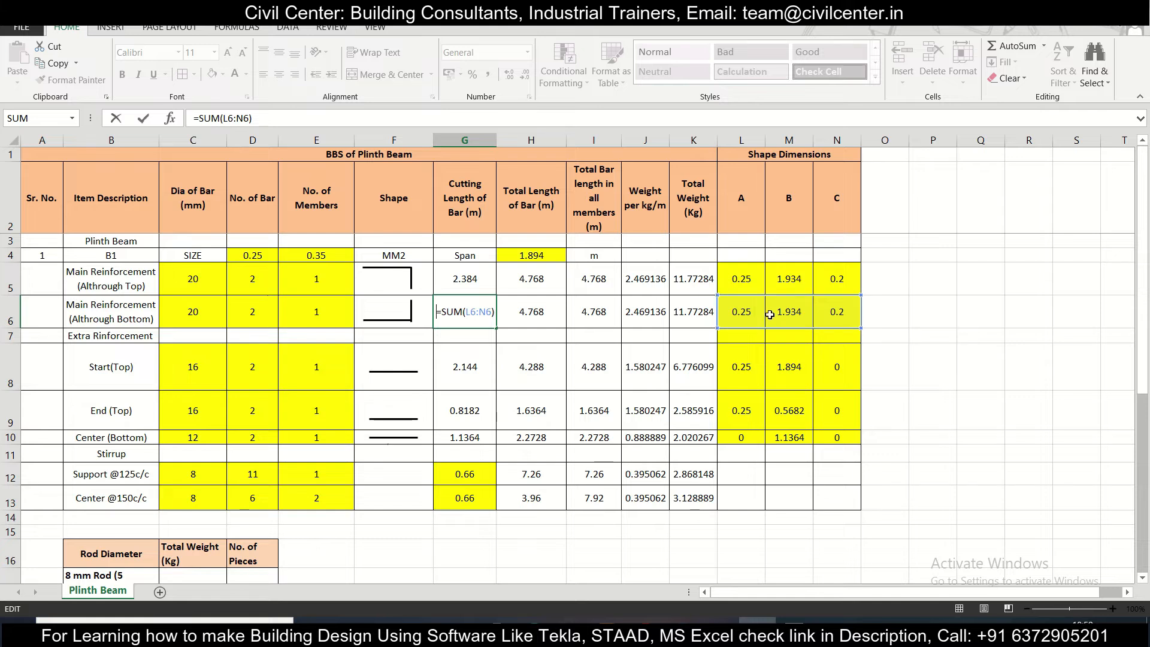
key("Escape")
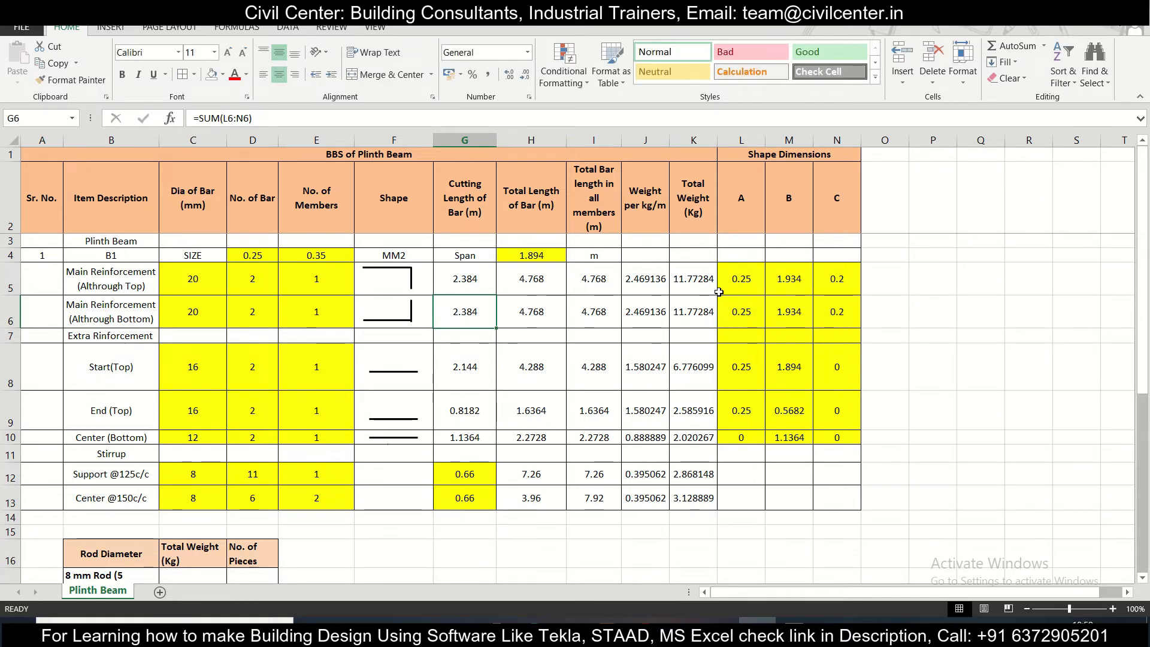
Step: Switch to AutoCAD to examine beam B1 in the beam schedule and the layout between grids A and B, and return to Excel
scroll(216, 341, "down", 1)
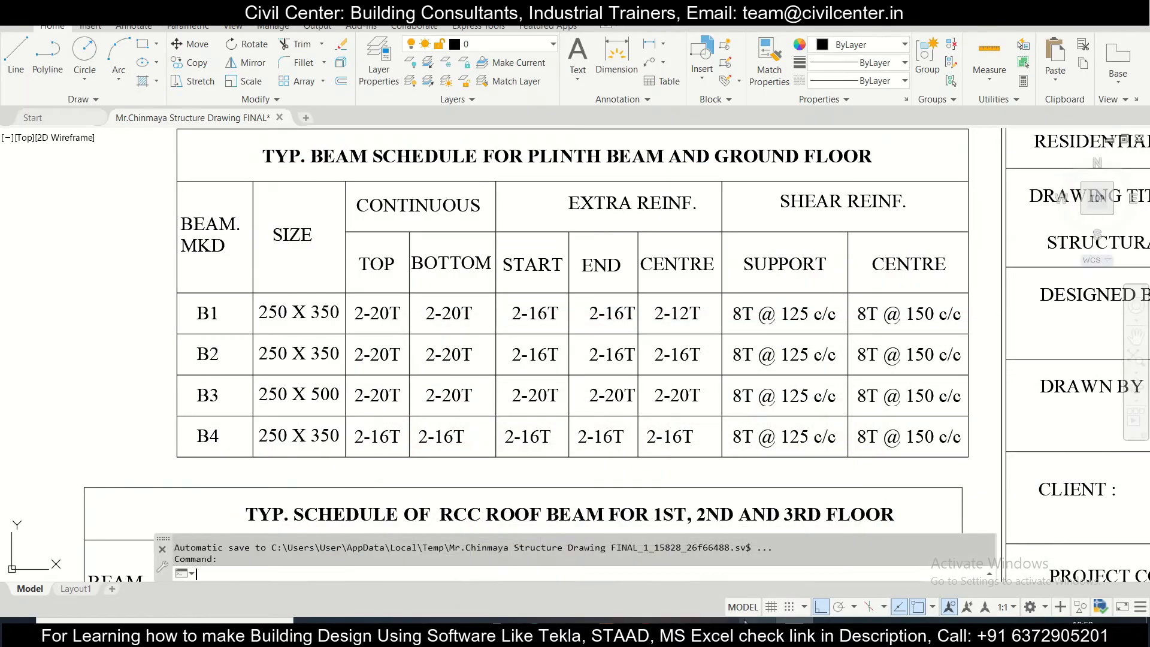
scroll(452, 370, "down", 3)
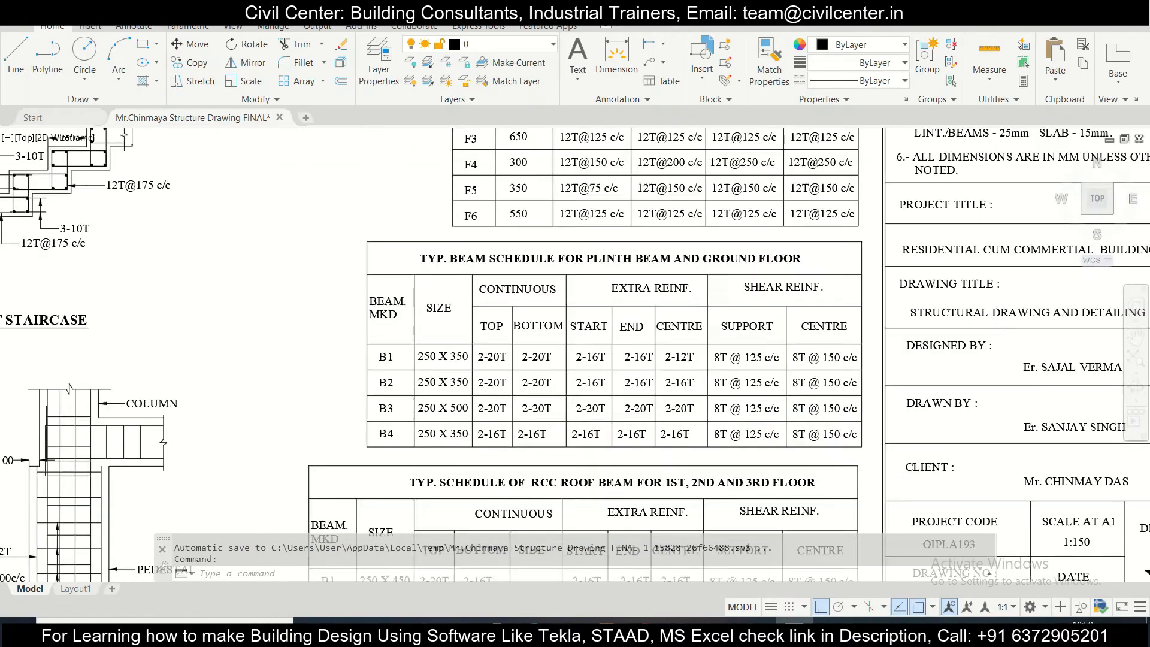
left_click_drag(226, 181, 348, 341)
scroll(293, 262, "up", 6)
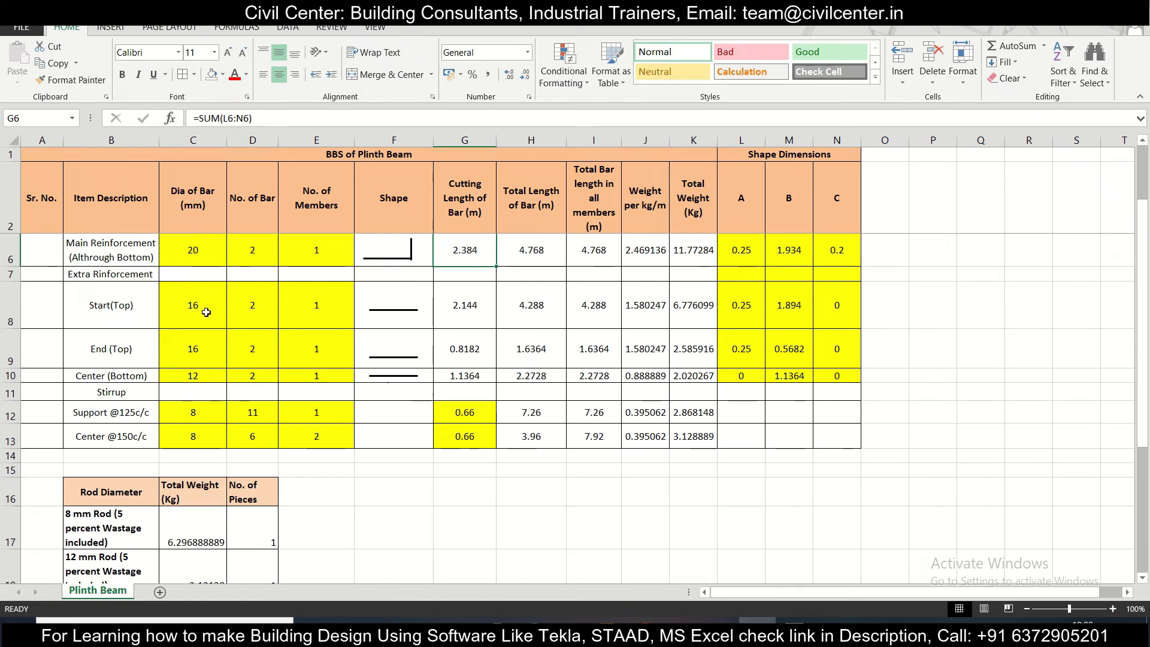
Step: Review the Start (Top) extra bar's diameter, counts and cutting length, and compare shape dimension A with the B1 layout in AutoCAD
left_click(205, 311)
left_click(258, 314)
left_click(311, 316)
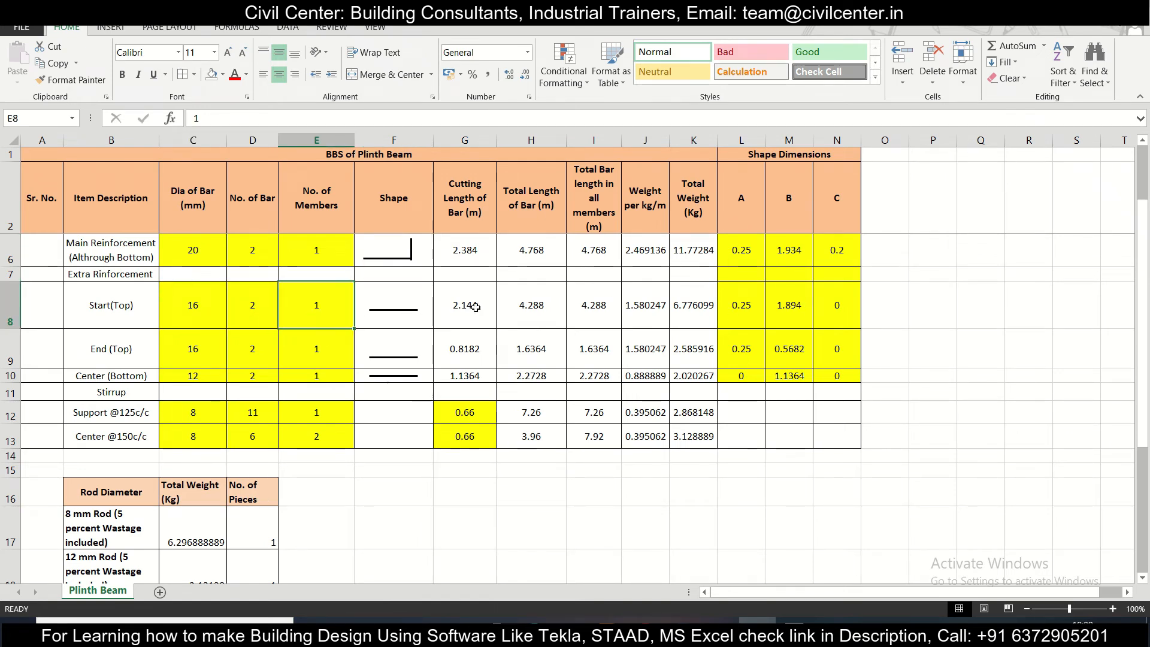
left_click(467, 304)
left_click(754, 306)
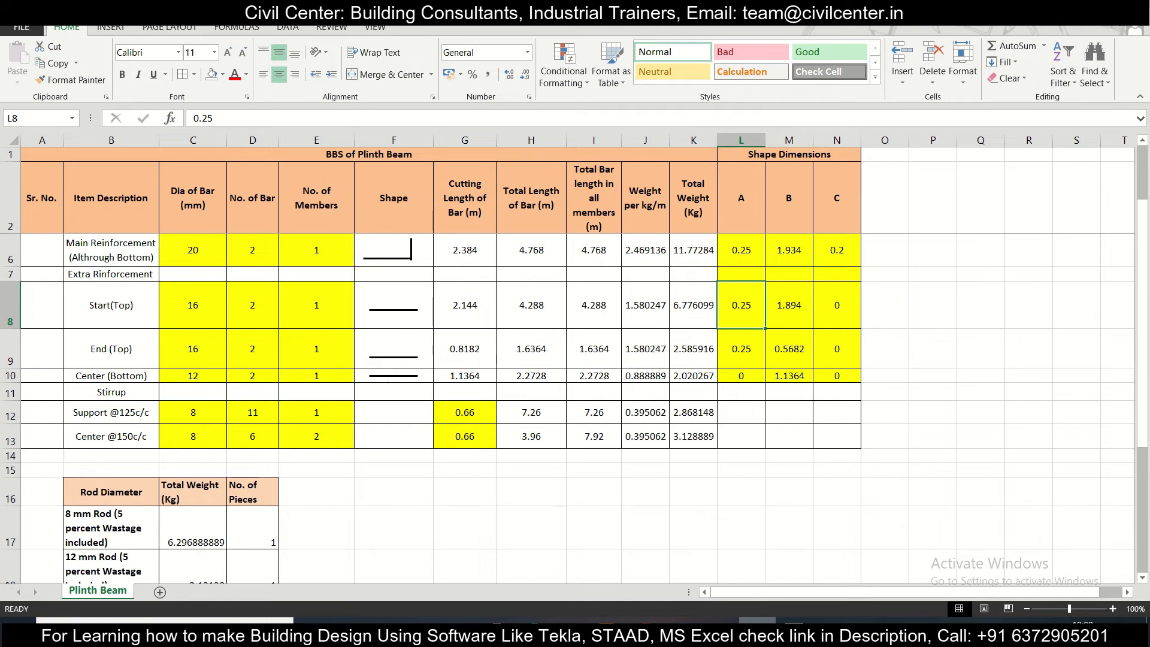
key("alt+Tab")
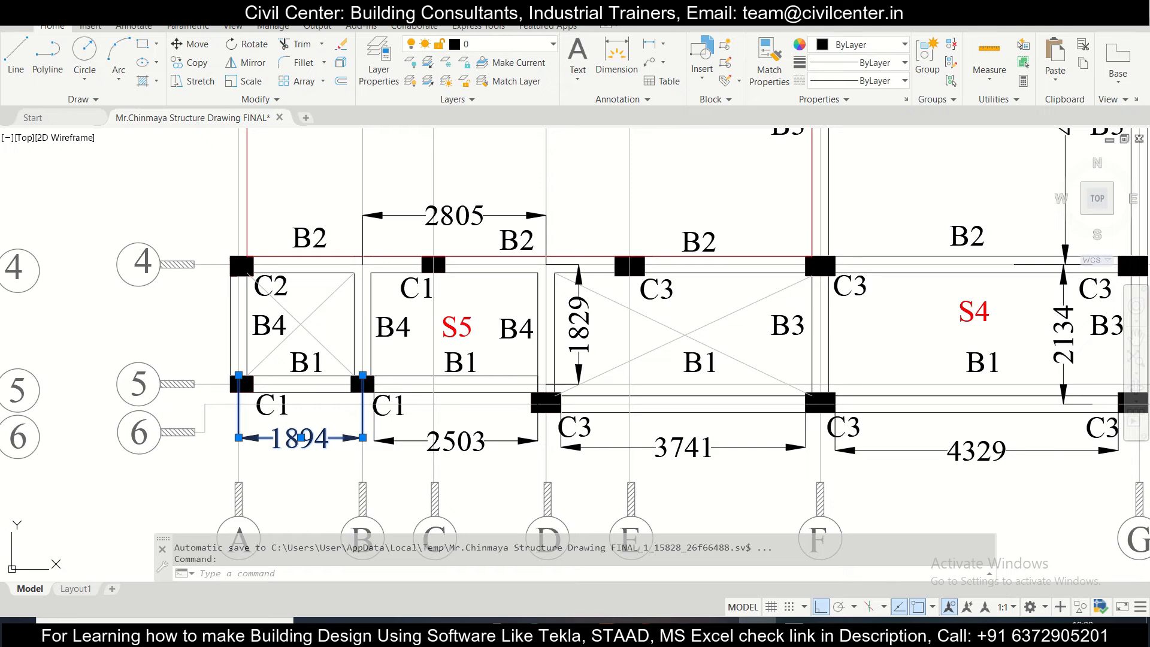
key("alt+Tab")
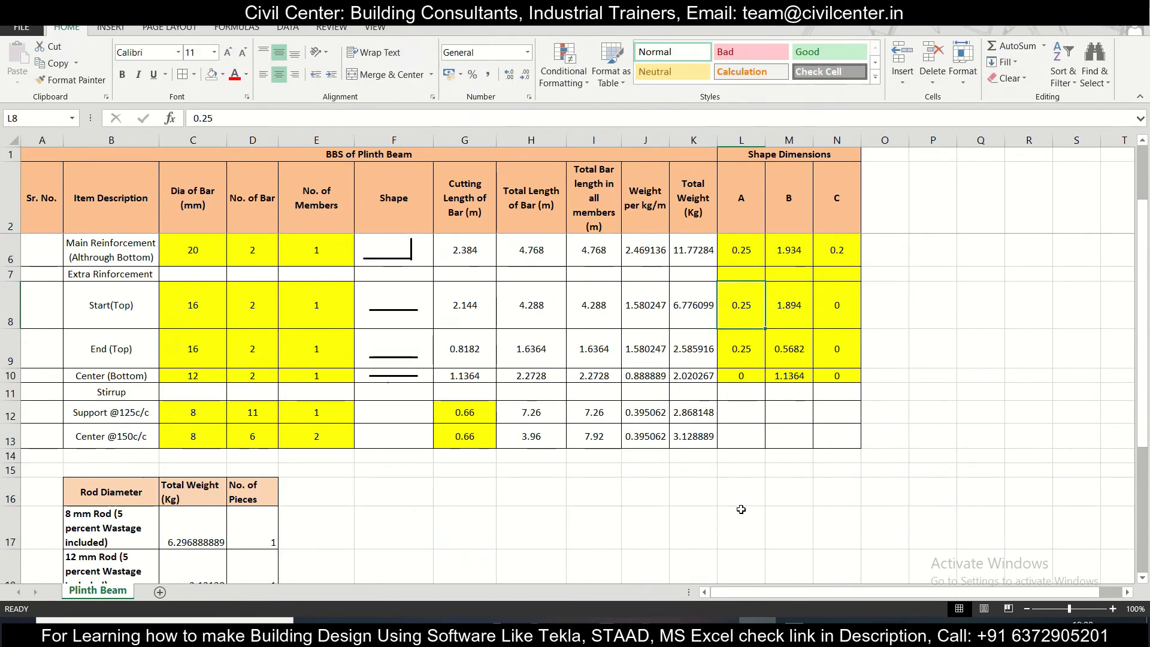
double_click(753, 309)
key("BackSpace")
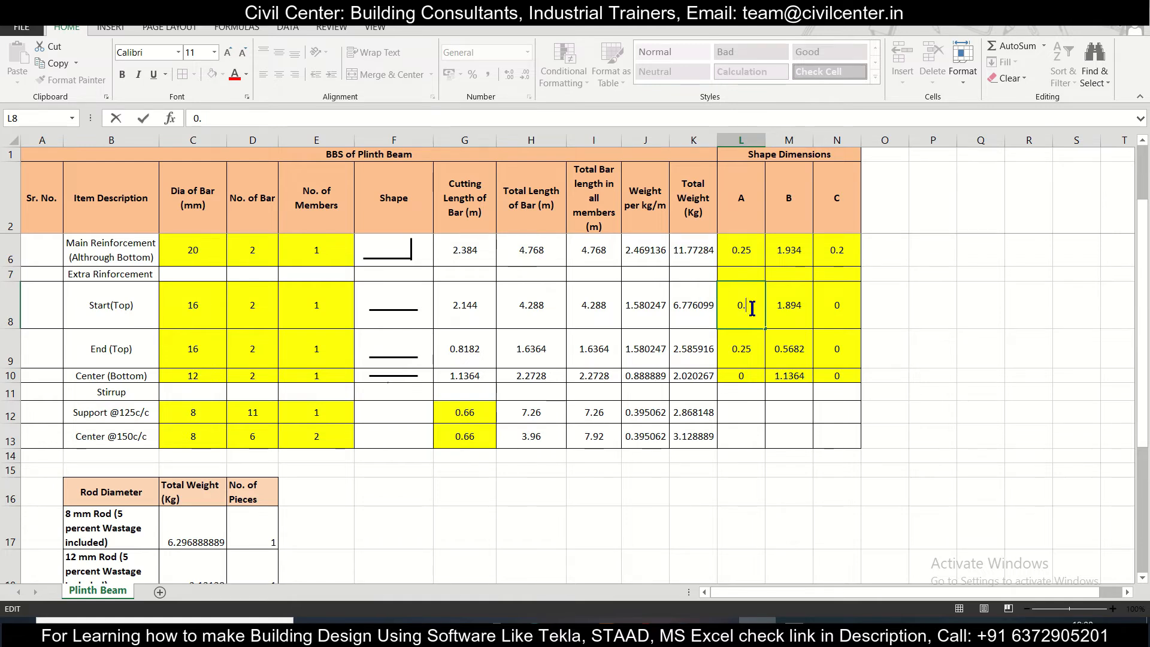
key("Return")
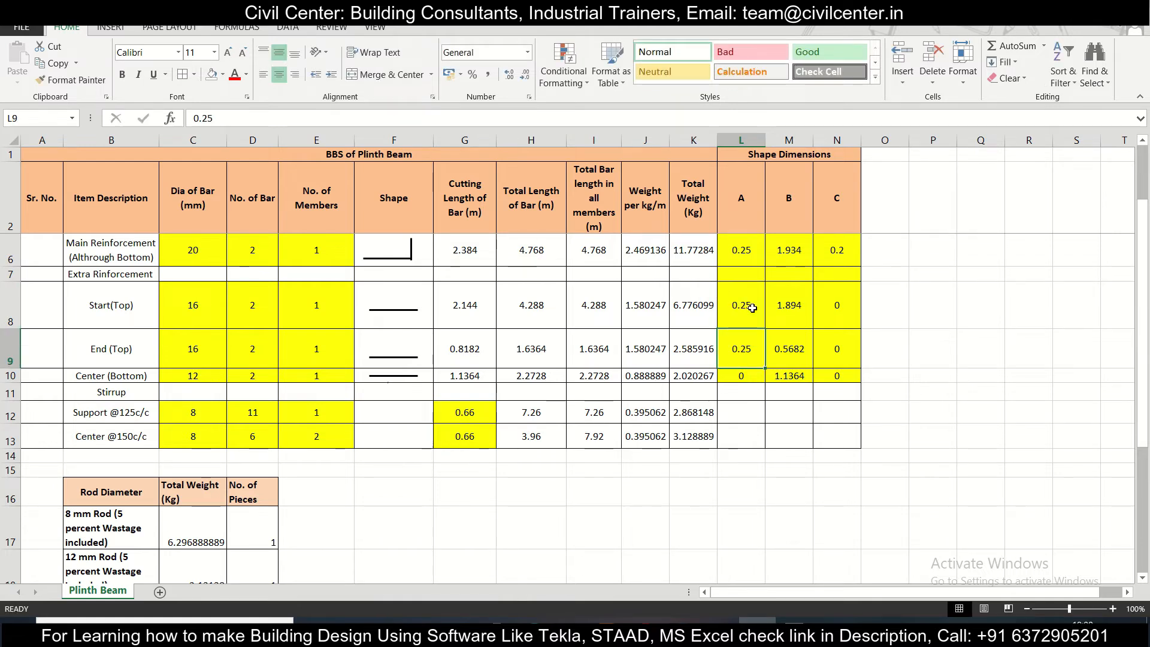
scroll(738, 290, "up", 1)
scroll(738, 290, "up", 1)
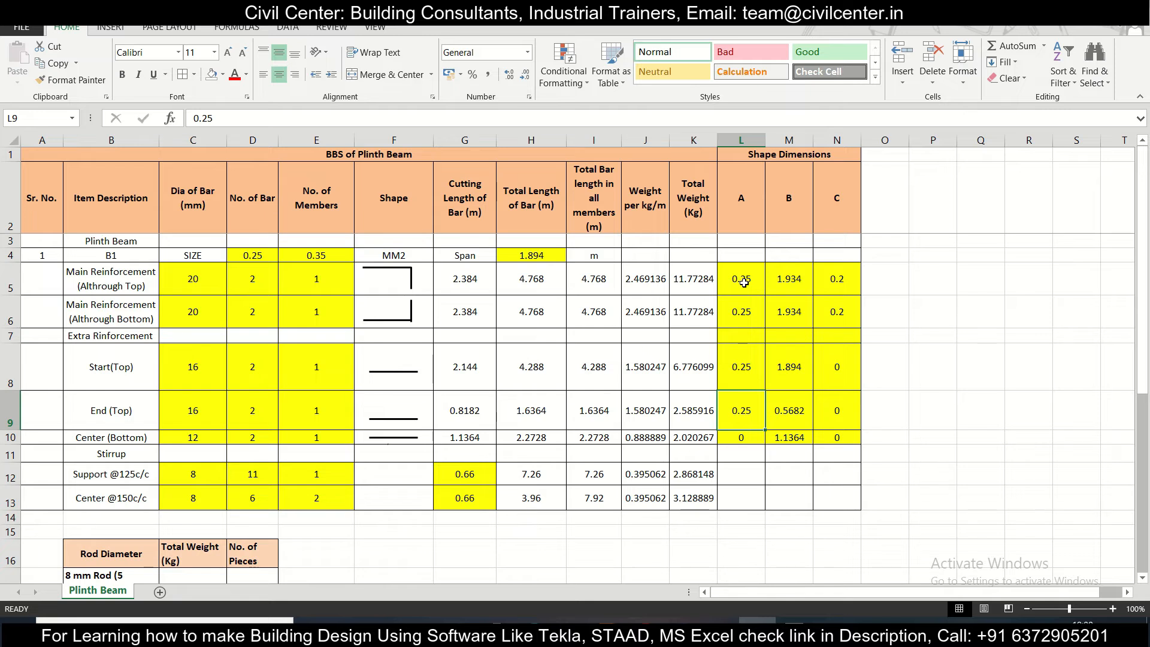
left_click(480, 33)
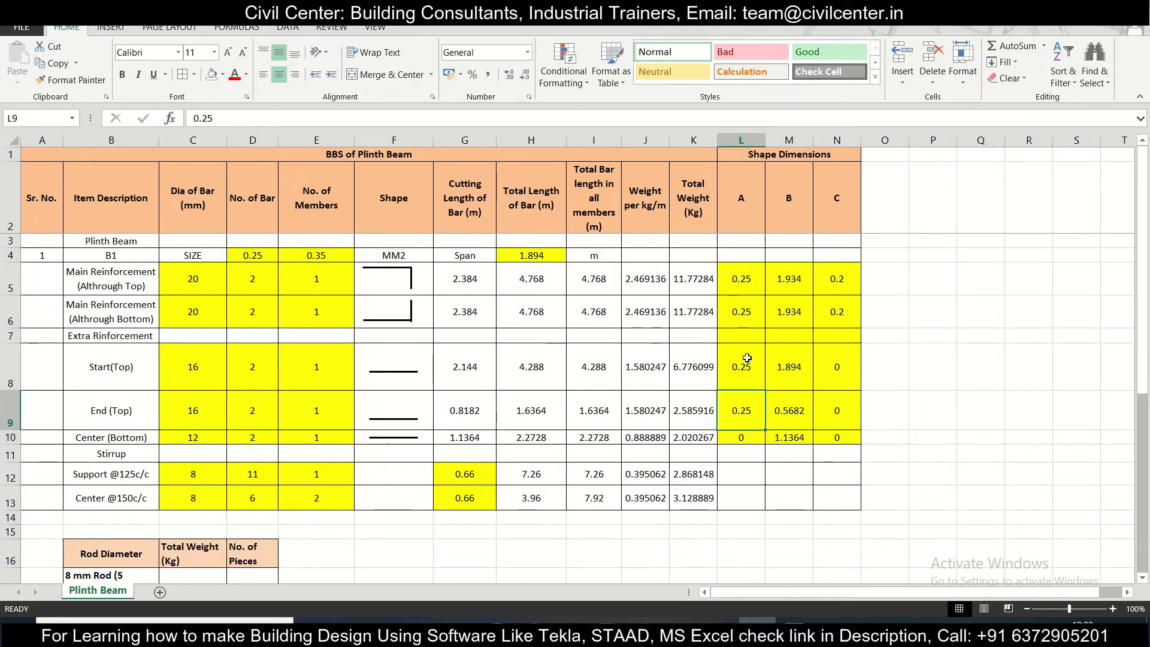
Step: Set shape dimension A of the Start (Top) extra bar to 0.125
left_click(745, 356)
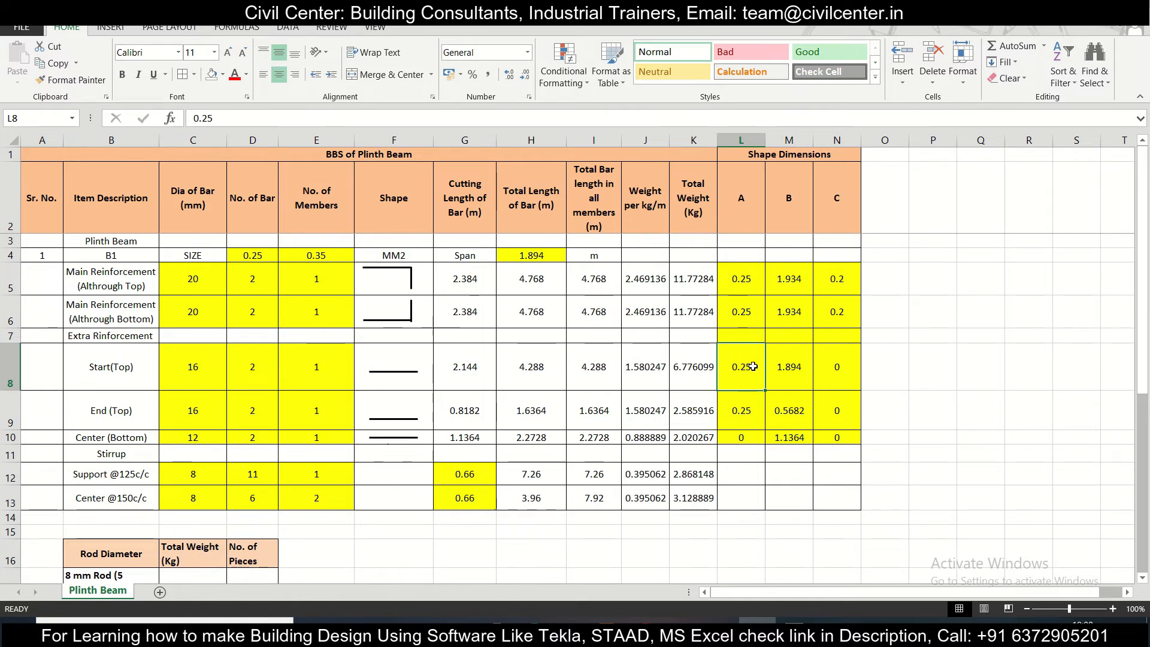
type("0.122")
key("BackSpace")
type("5")
key("Return")
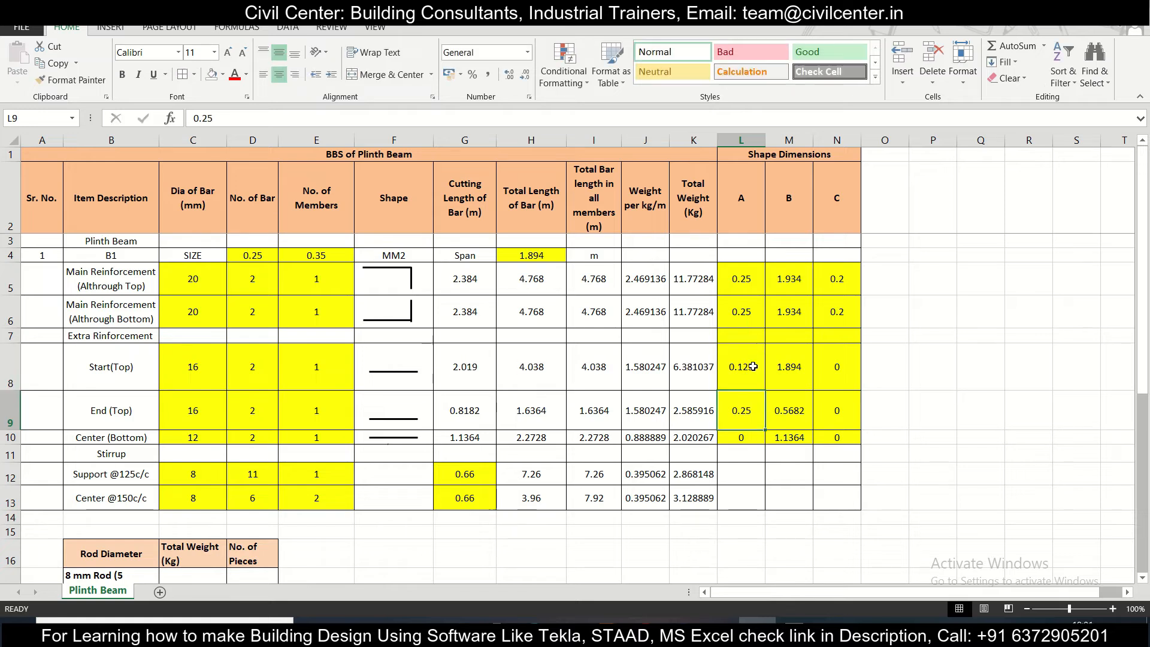
Step: Change the Start (Top) extra bar's shape dimension B formula to =H4*0.1
left_click(794, 359)
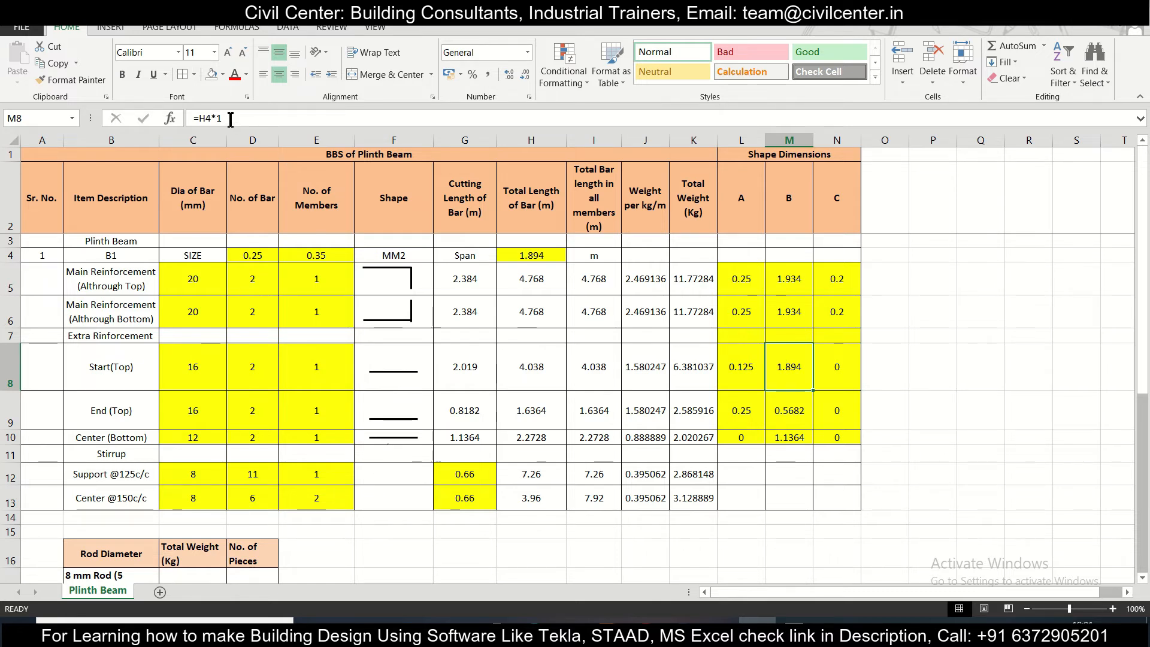
double_click(787, 376)
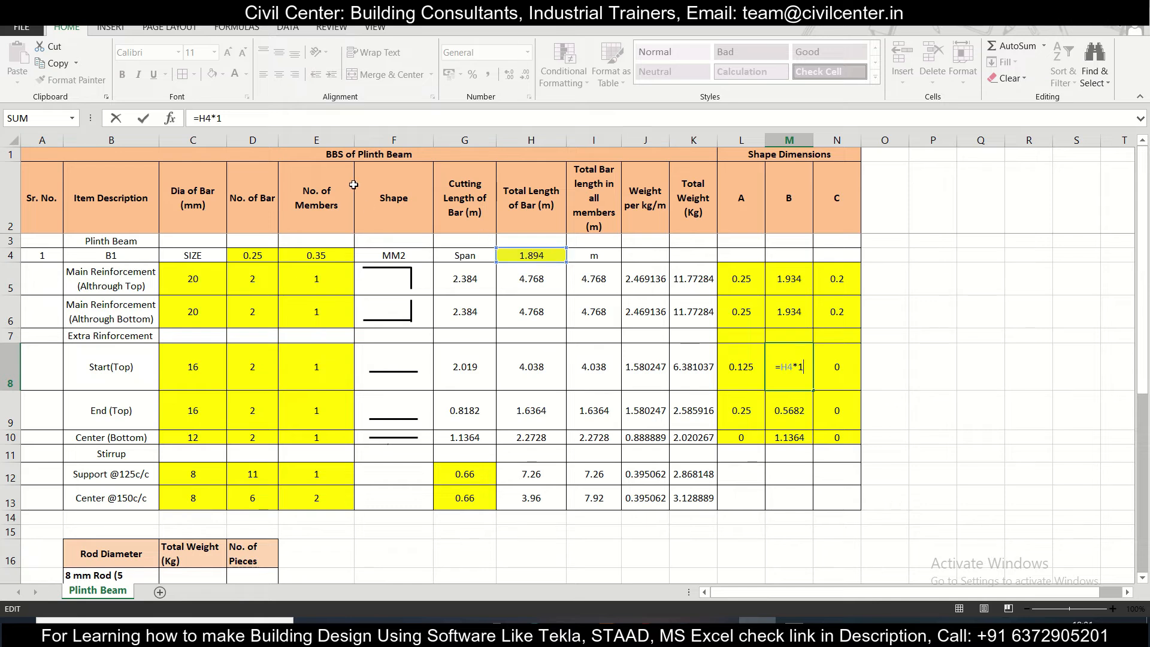
left_click(222, 118)
type("0.1894")
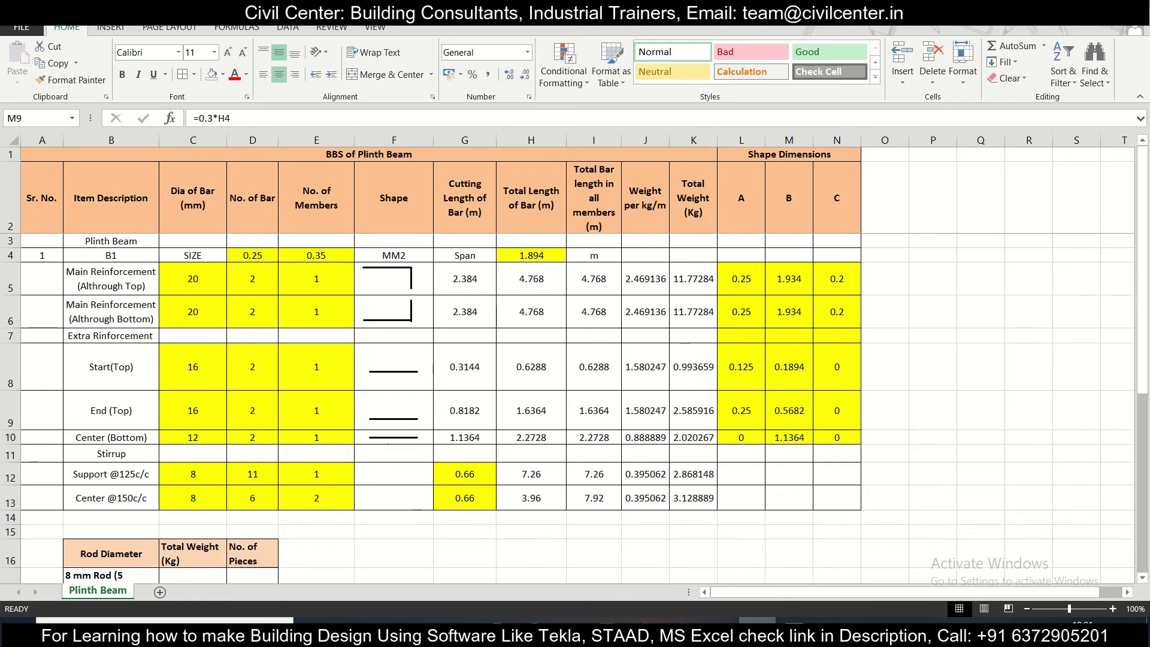
Step: Switch to AutoCAD to examine the top extra bar extents in beam B1's longitudinal section, and return to Excel
key("alt+Tab")
scroll(554, 373, "down", 5)
left_click_drag(422, 433, 654, 174)
left_click_drag(475, 348, 552, 247)
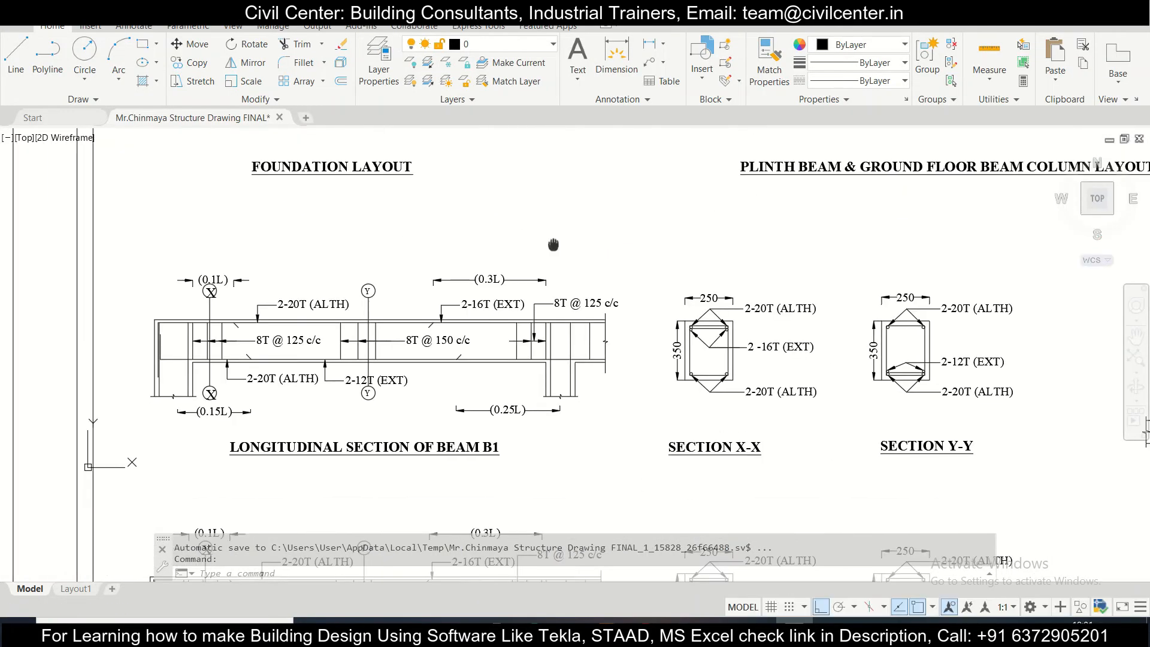
scroll(192, 321, "up", 4)
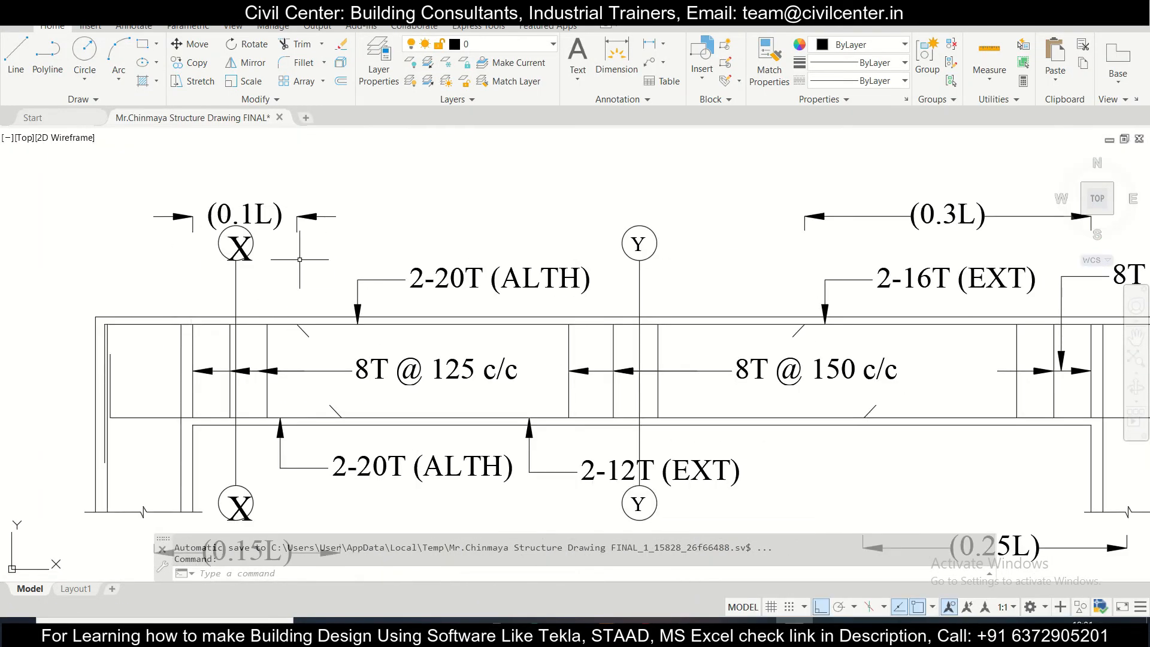
scroll(307, 300, "down", 4)
left_click_drag(478, 220, 293, 372)
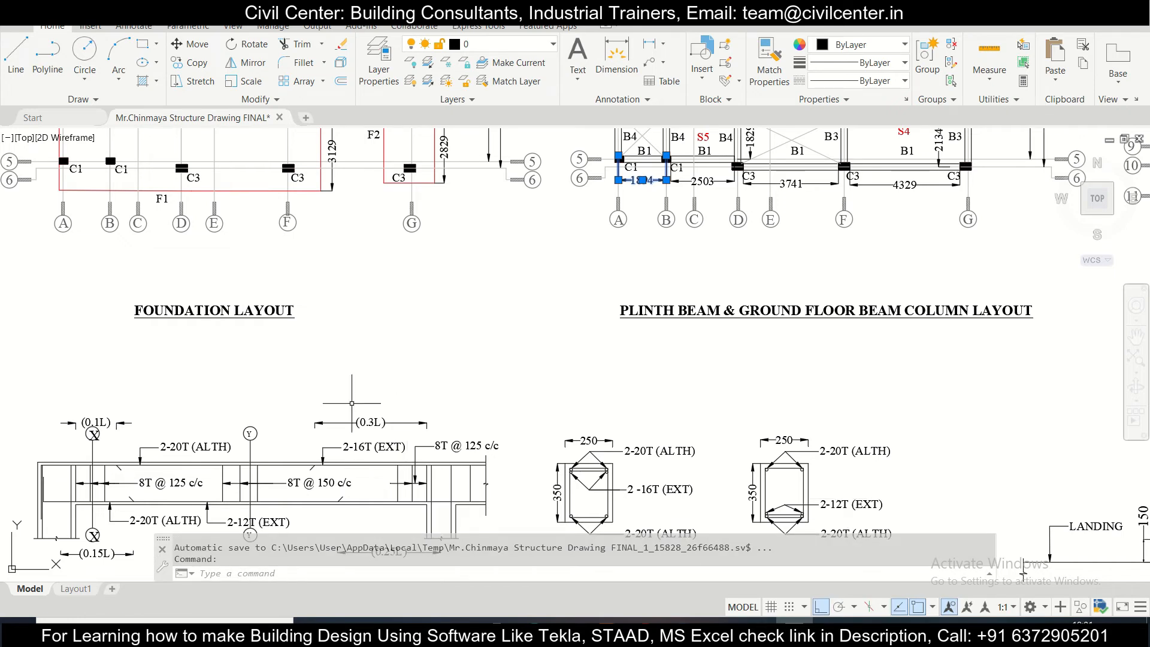
left_click(758, 622)
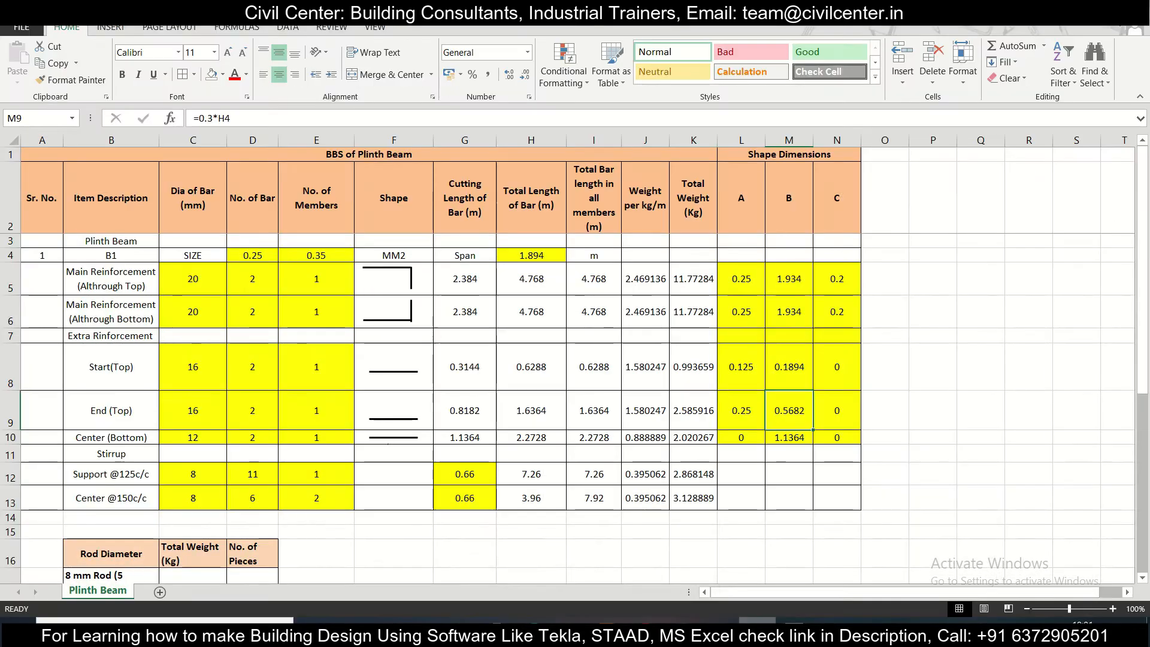
Step: Compare the shape dimension B formulas of the Start (Top) and End (Top) extra bars
left_click(789, 367)
left_click(789, 411)
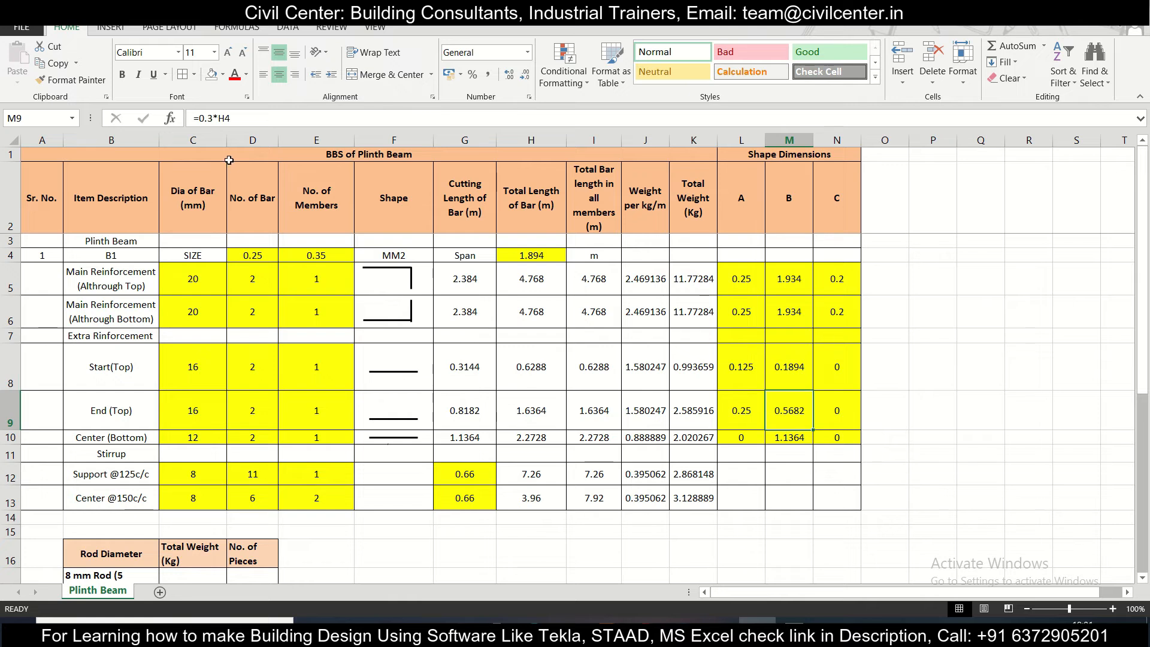
double_click(789, 411)
key("Escape")
double_click(784, 371)
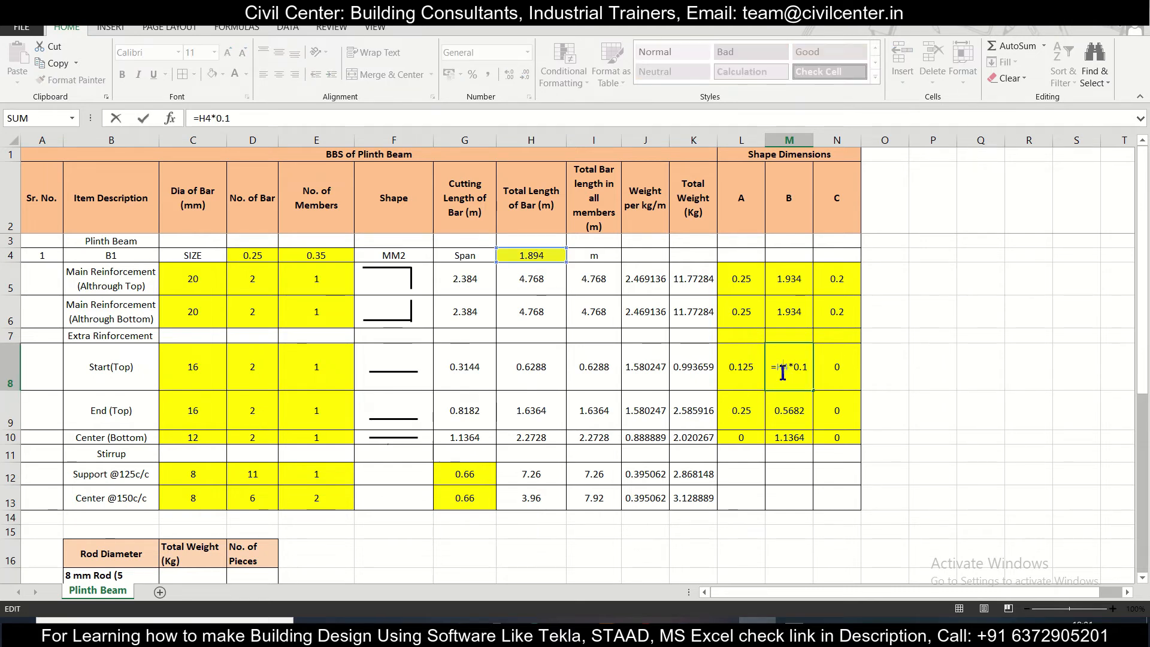
key("Return")
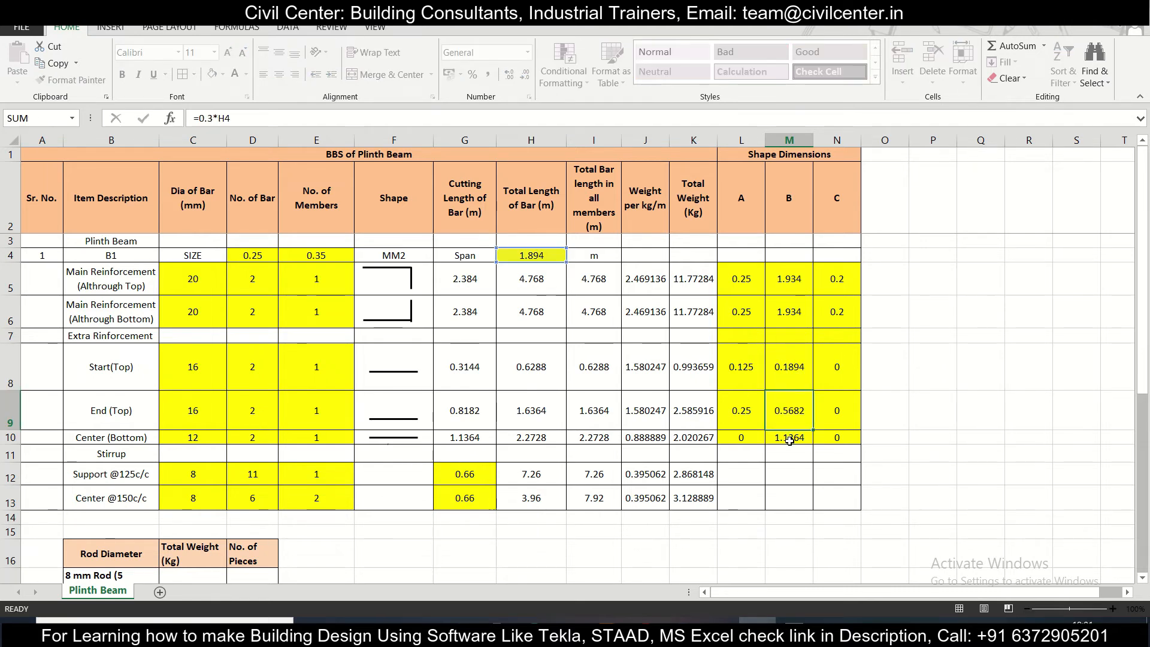
Step: Inspect the Center (Bottom) extra bar's dimension B formula and compare it with beam B1's longitudinal section in AutoCAD, returning to Excel
double_click(790, 439)
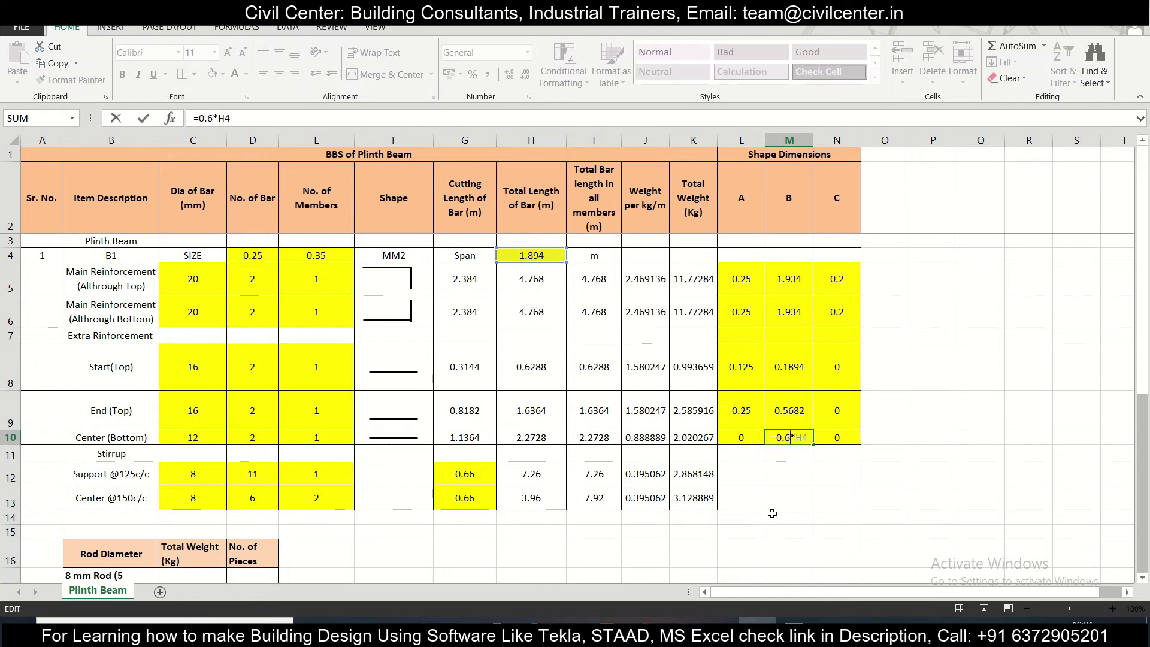
left_click(795, 633)
left_click_drag(319, 488, 354, 410)
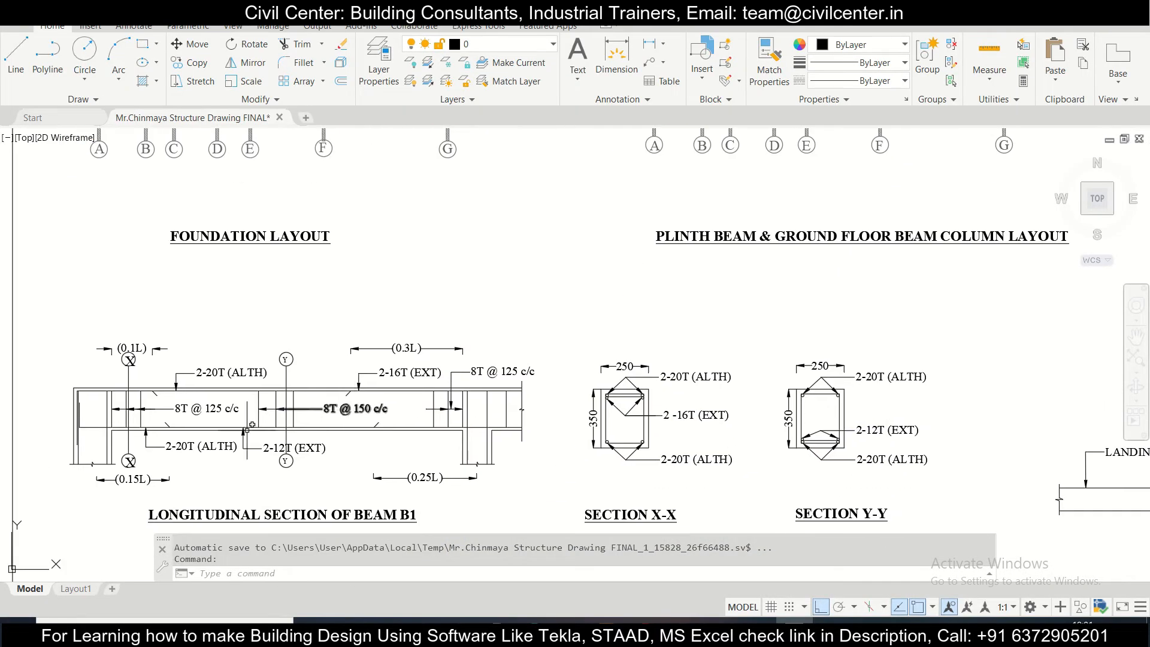
scroll(166, 447, "up", 2)
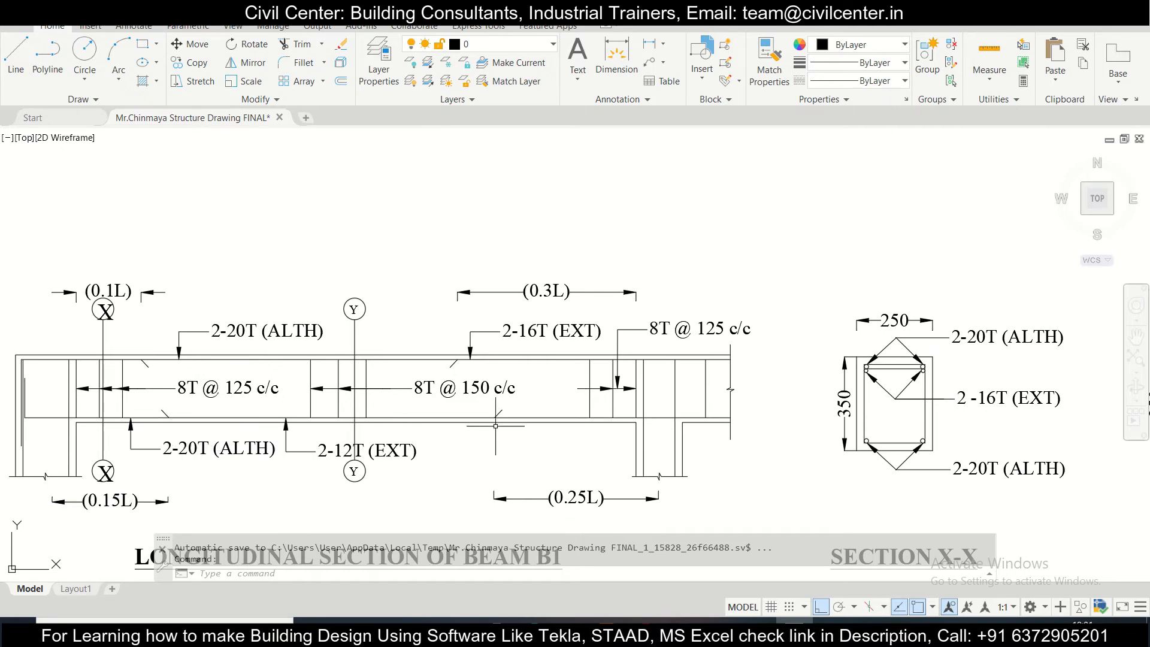
left_click(757, 632)
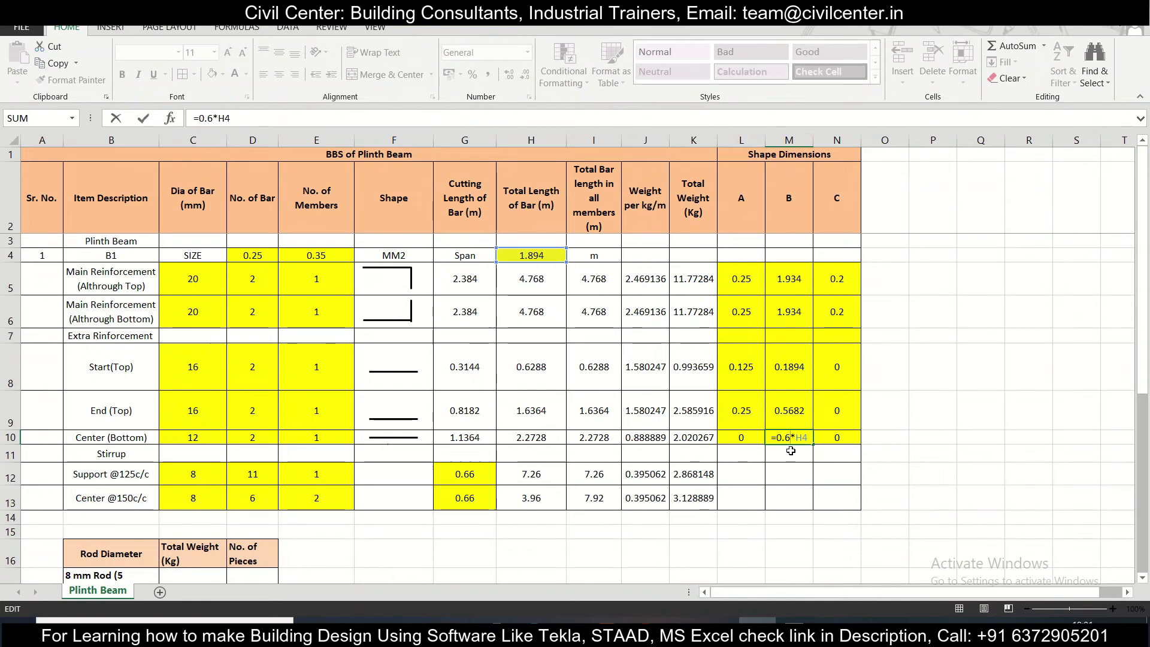
key("Escape")
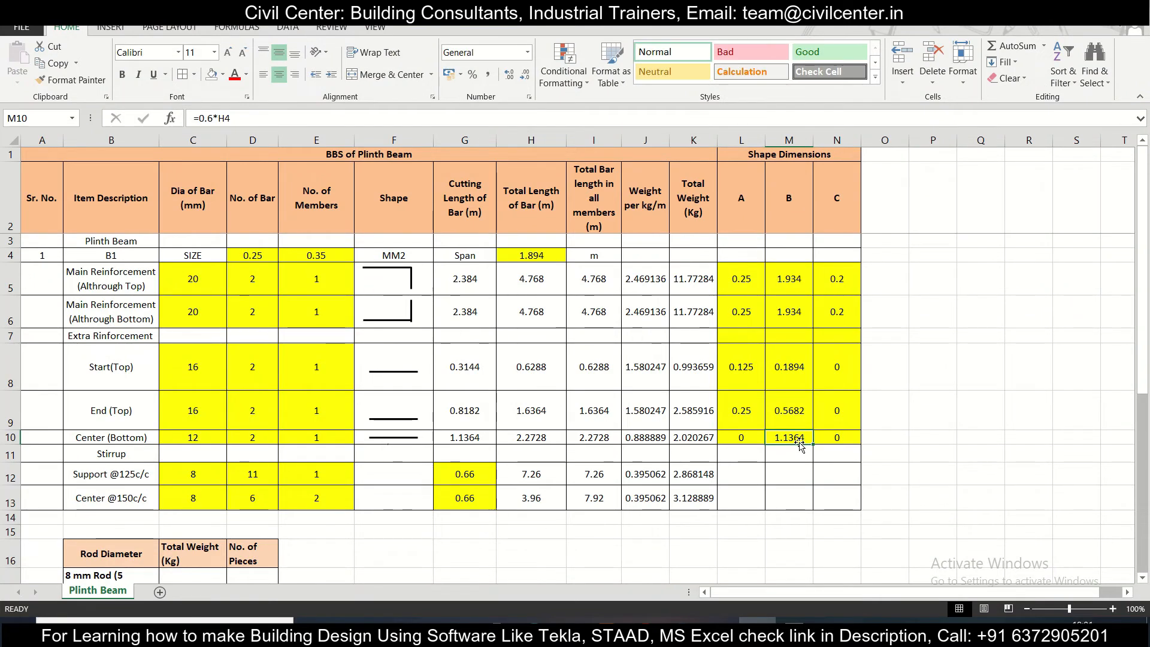
scroll(800, 444, "down", 1)
scroll(800, 443, "down", 1)
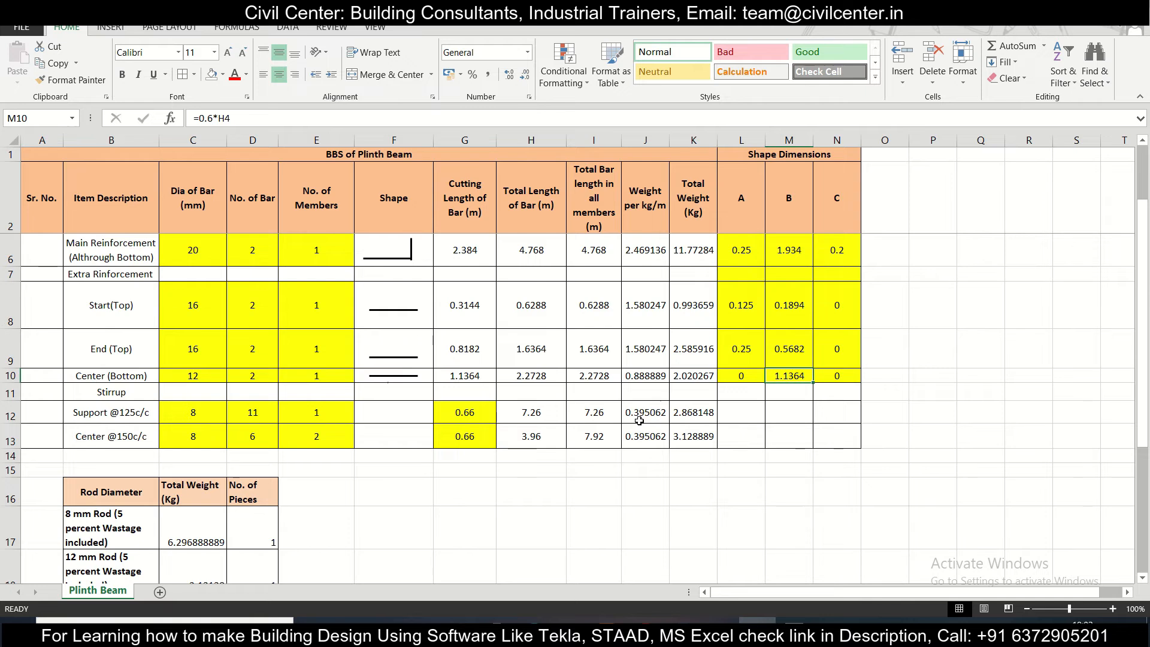
scroll(644, 419, "up", 1)
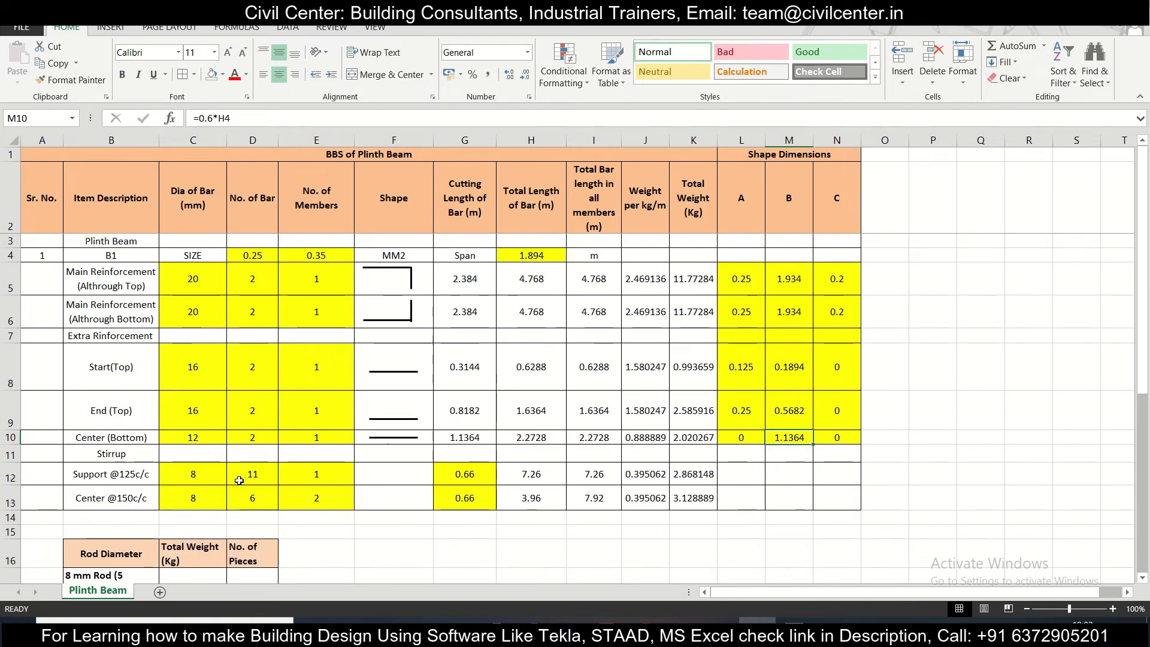
scroll(231, 472, "down", 1)
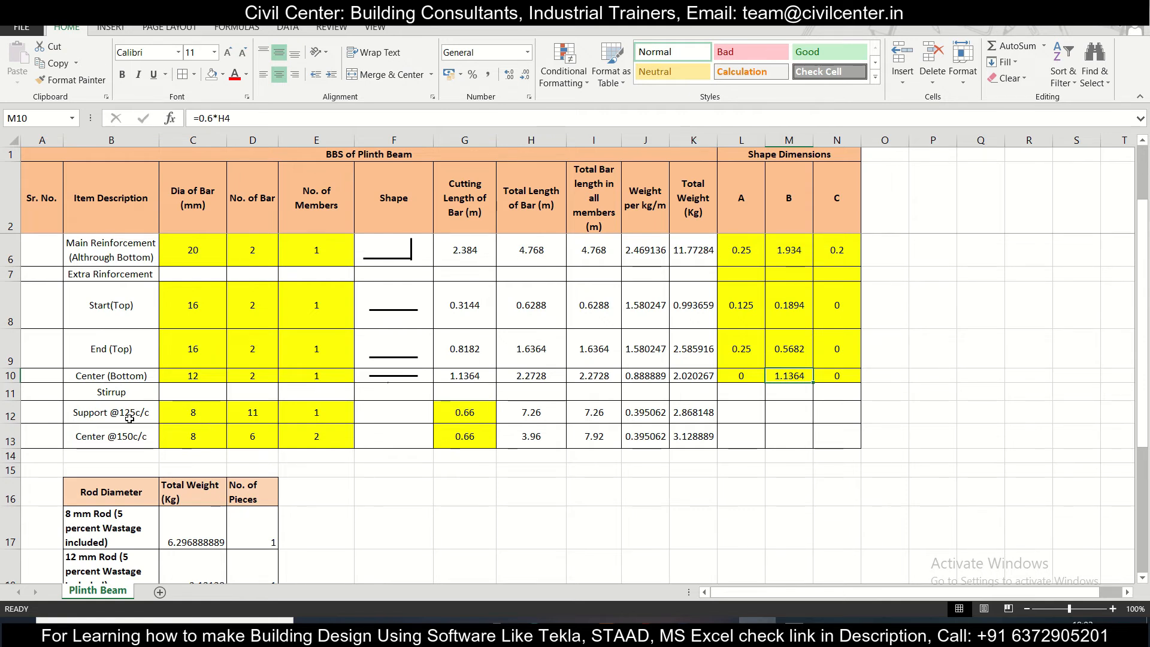
left_click(203, 414)
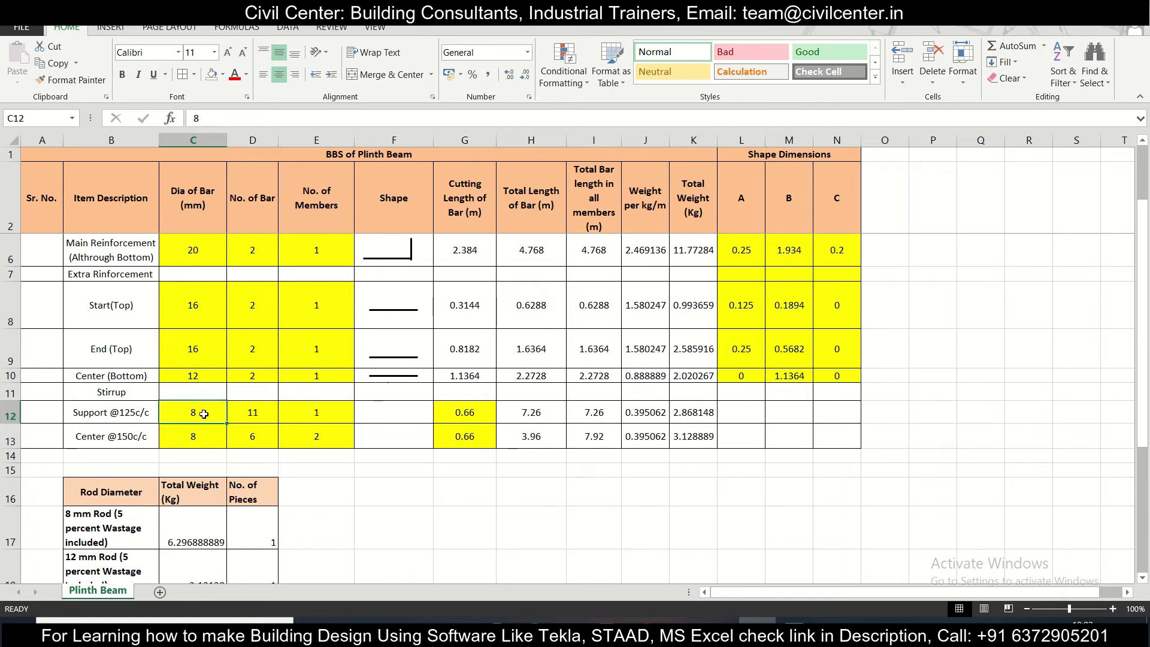
double_click(268, 412)
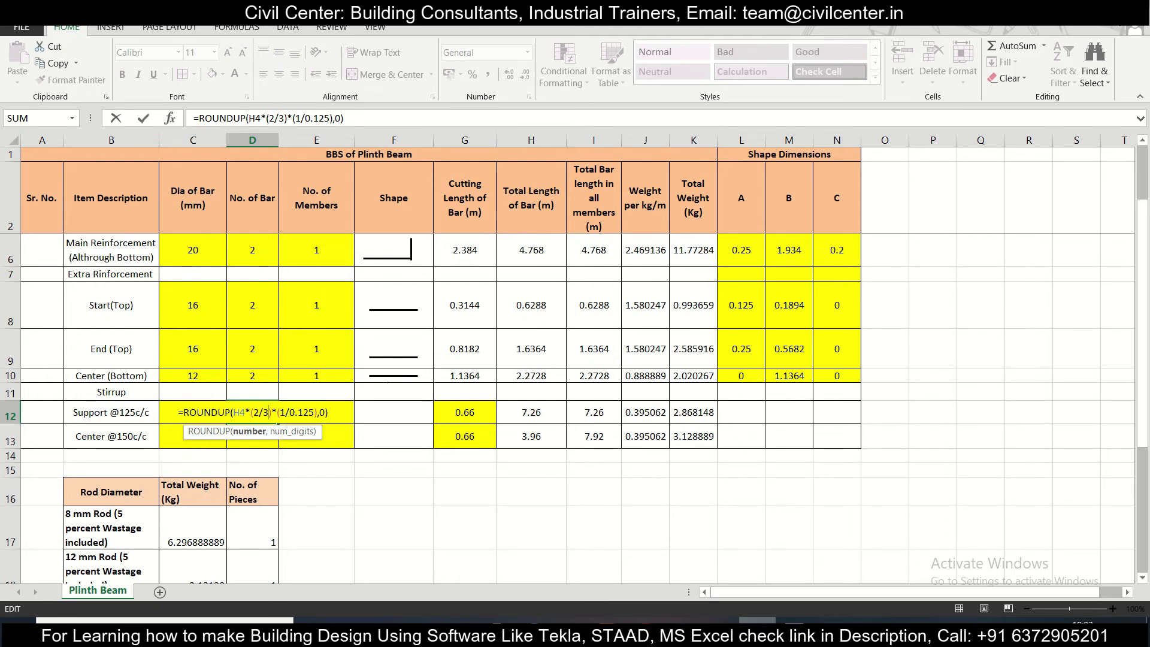
scroll(279, 425, "up", 3)
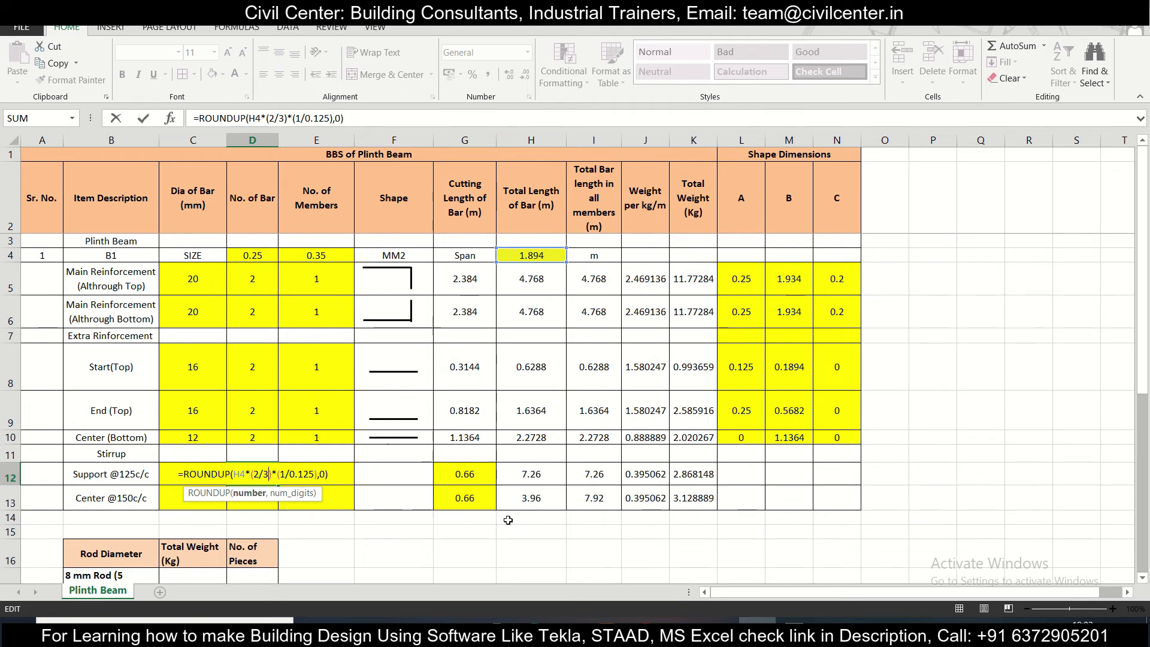
Step: Check beam B1's stirrup spacing in AutoCAD's longitudinal section and the shear reinforcement columns of the plinth beam schedule, and return to Excel
left_click(758, 633)
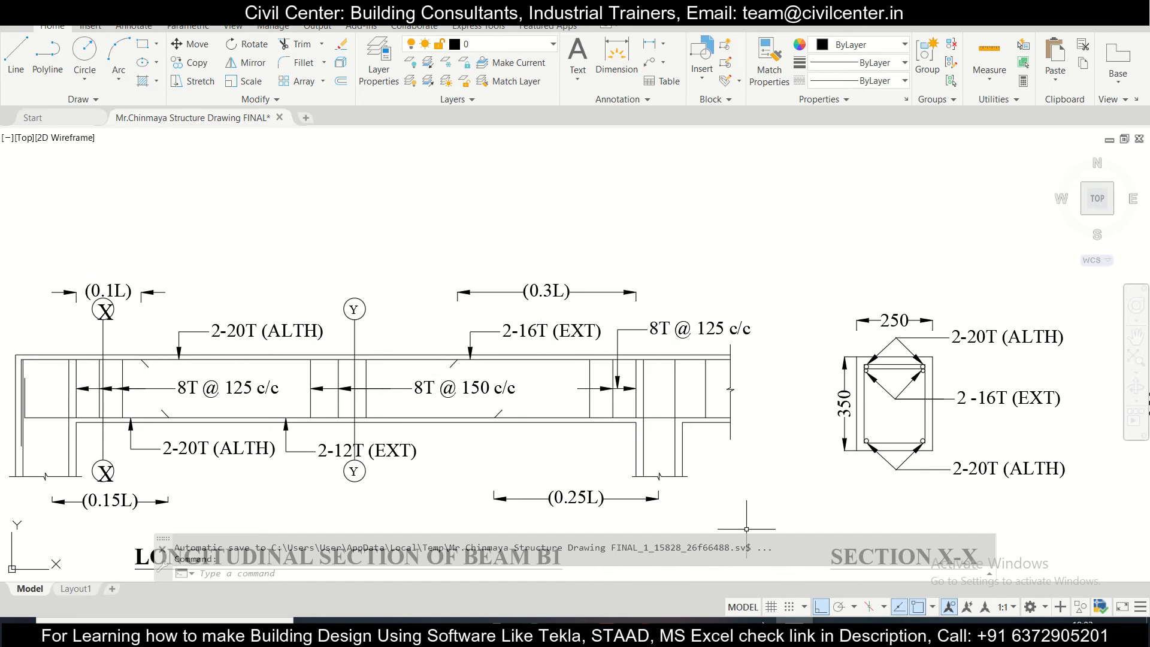
left_click(758, 633)
left_click(757, 633)
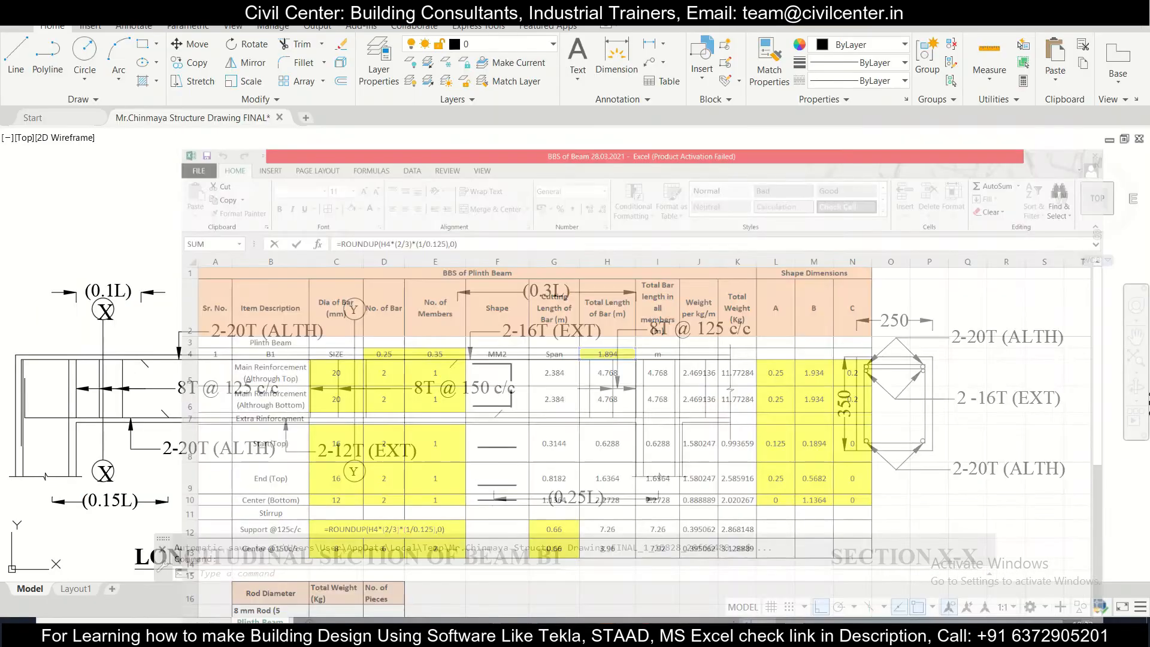
scroll(578, 424, "down", 4)
left_click_drag(680, 444, 172, 358)
left_click_drag(590, 408, 234, 302)
scroll(721, 287, "up", 6)
scroll(721, 287, "down", 4)
left_click_drag(720, 288, 722, 169)
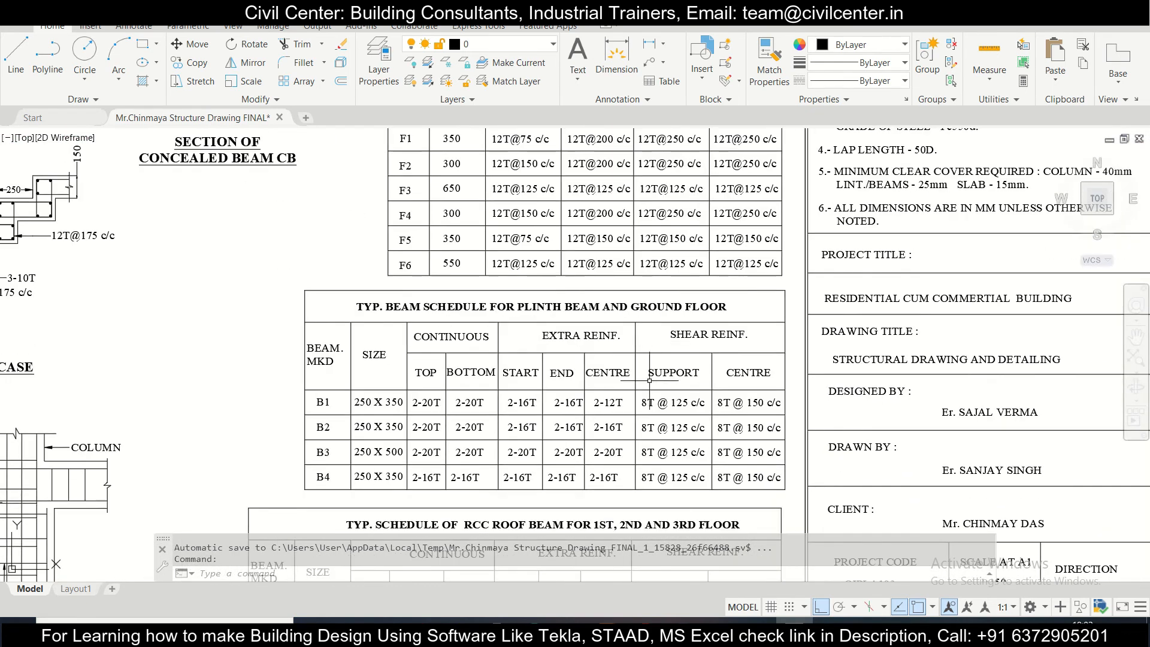
scroll(740, 438, "up", 4)
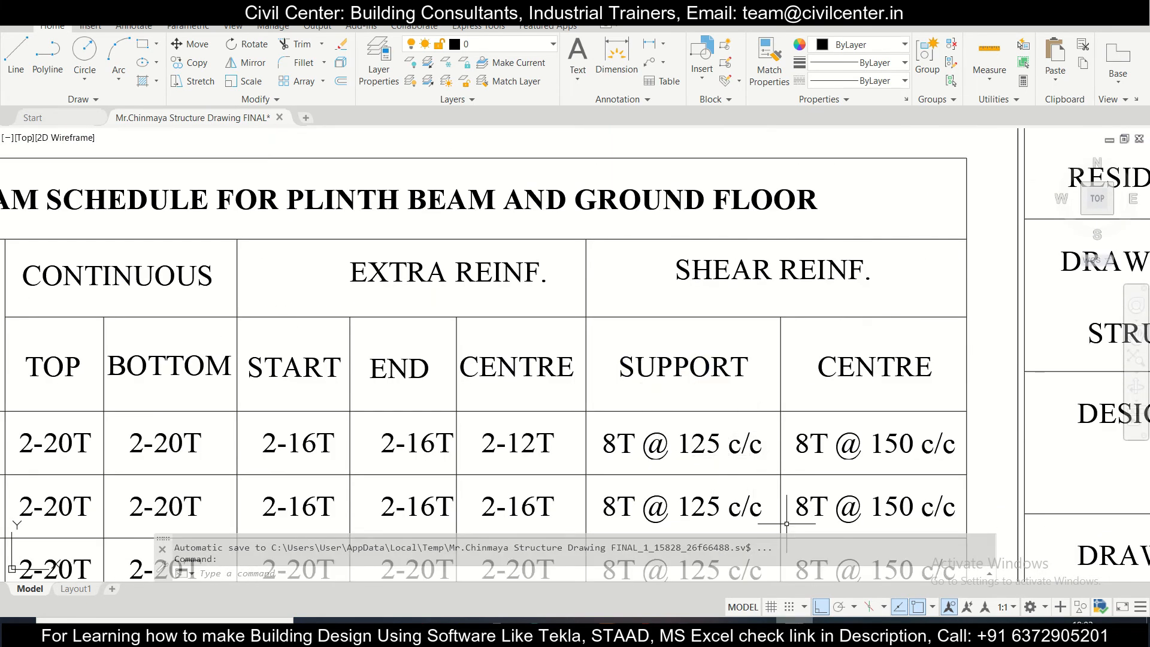
left_click(757, 633)
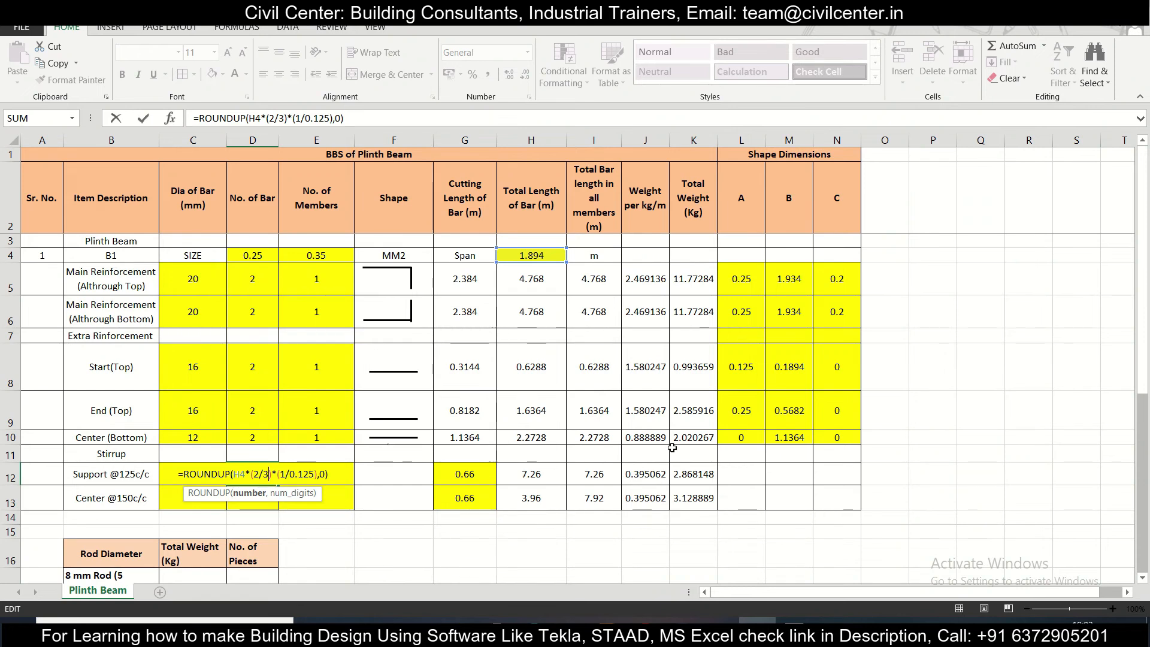
left_click(334, 474)
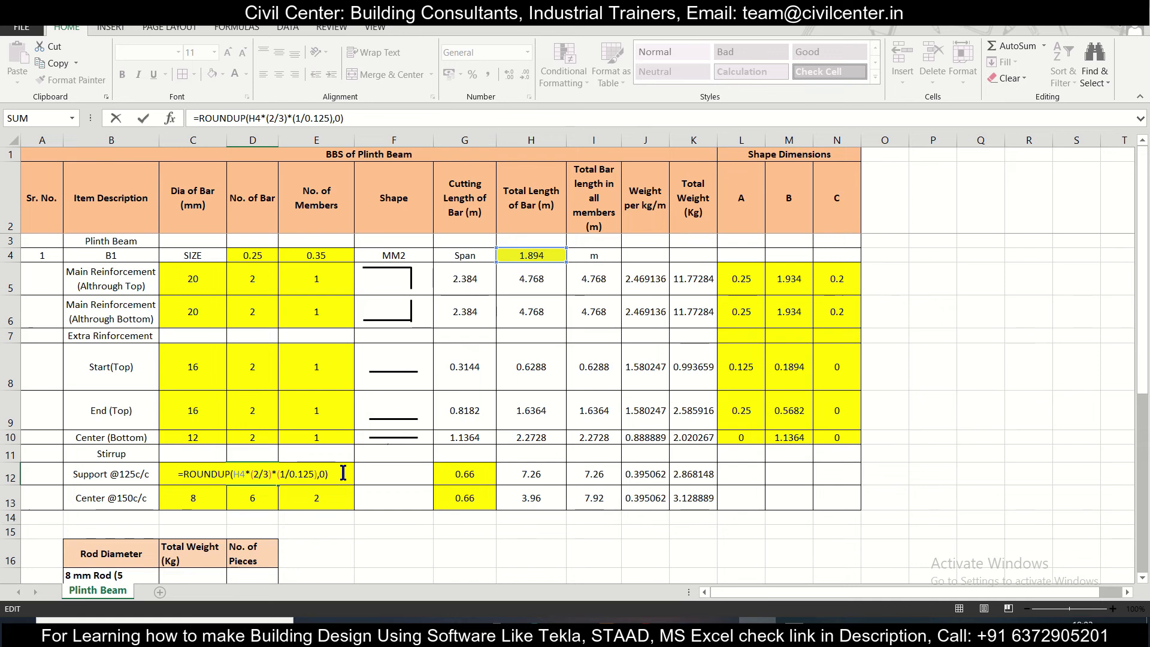
key("Return")
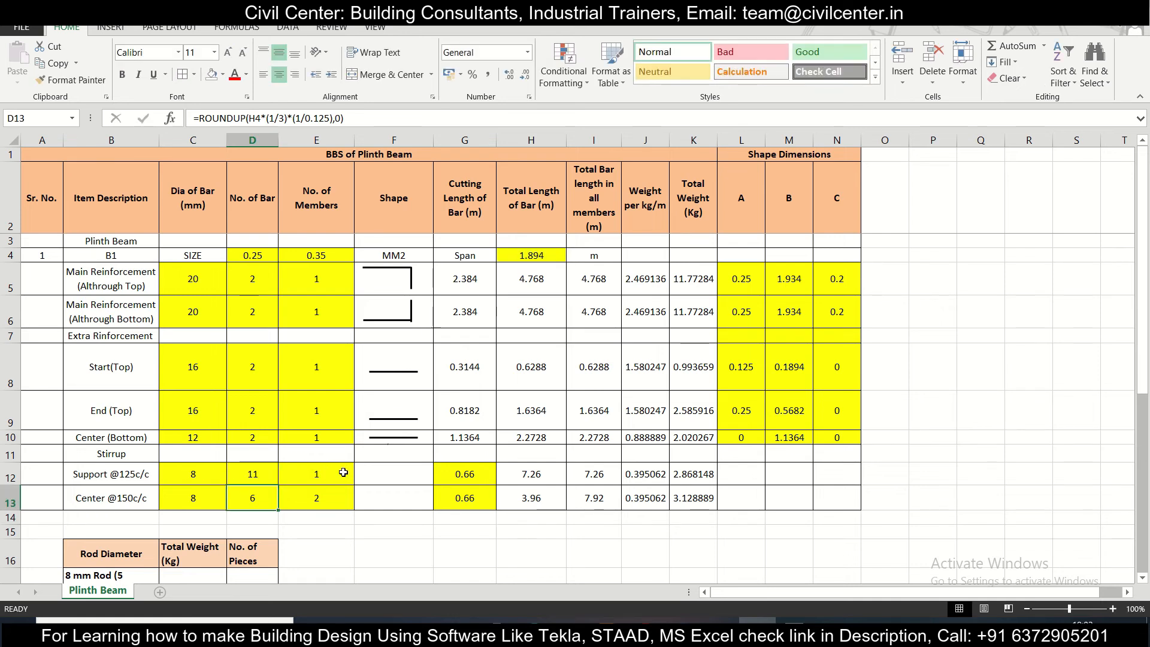
left_click(256, 473)
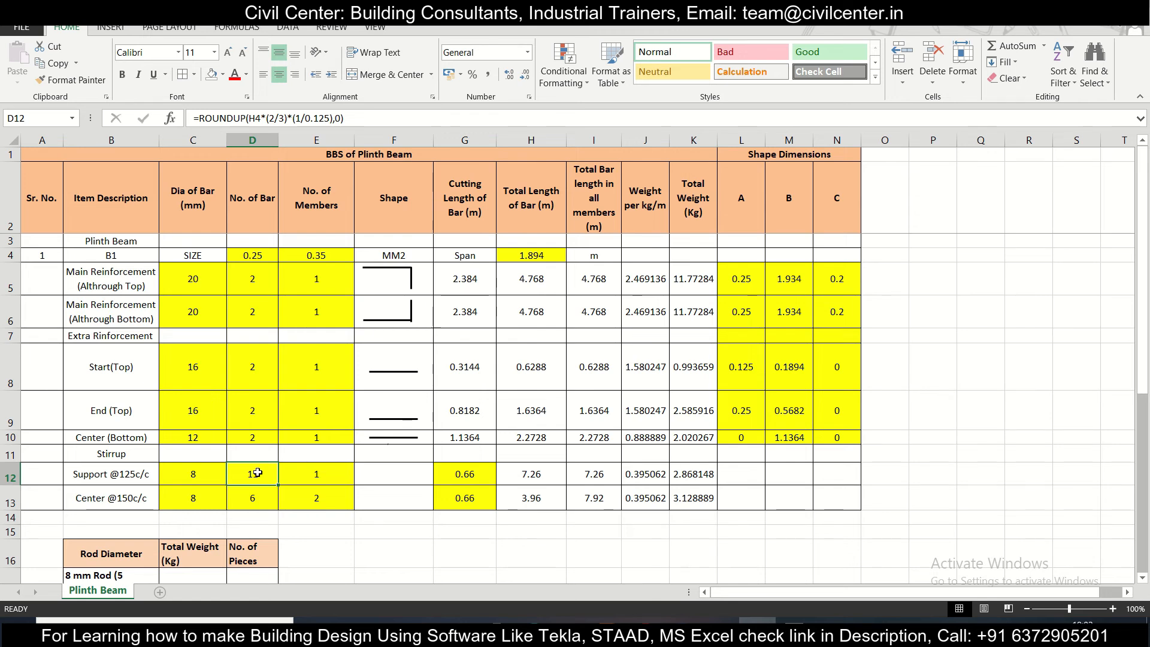
left_click(262, 509)
double_click(261, 502)
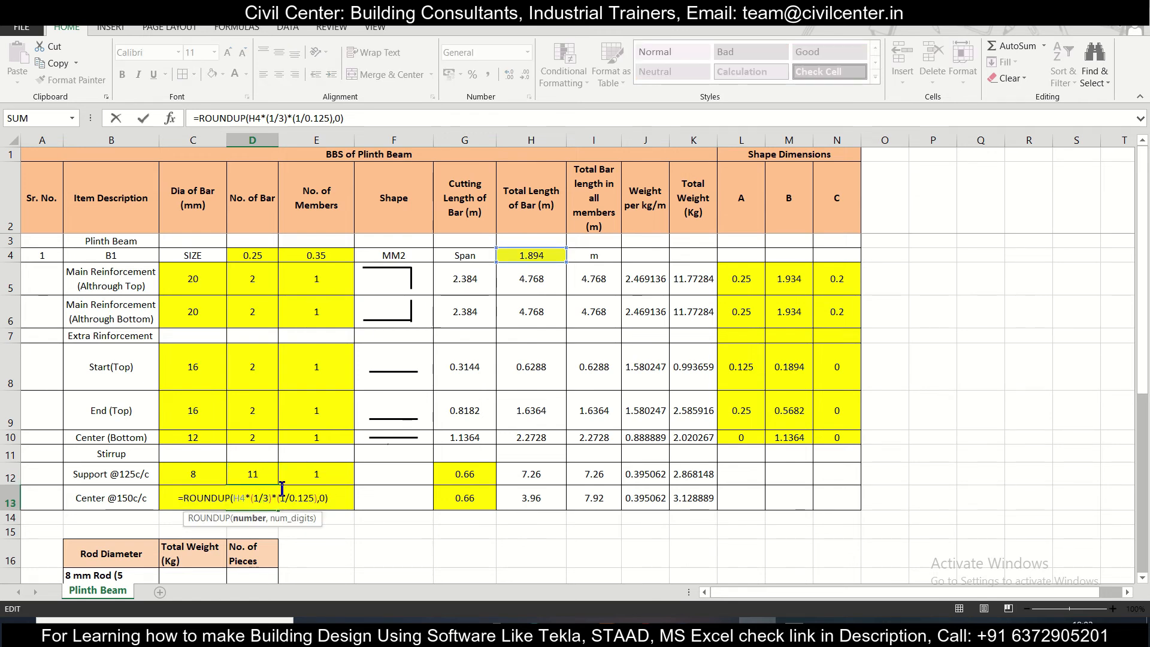
key("Escape")
double_click(472, 476)
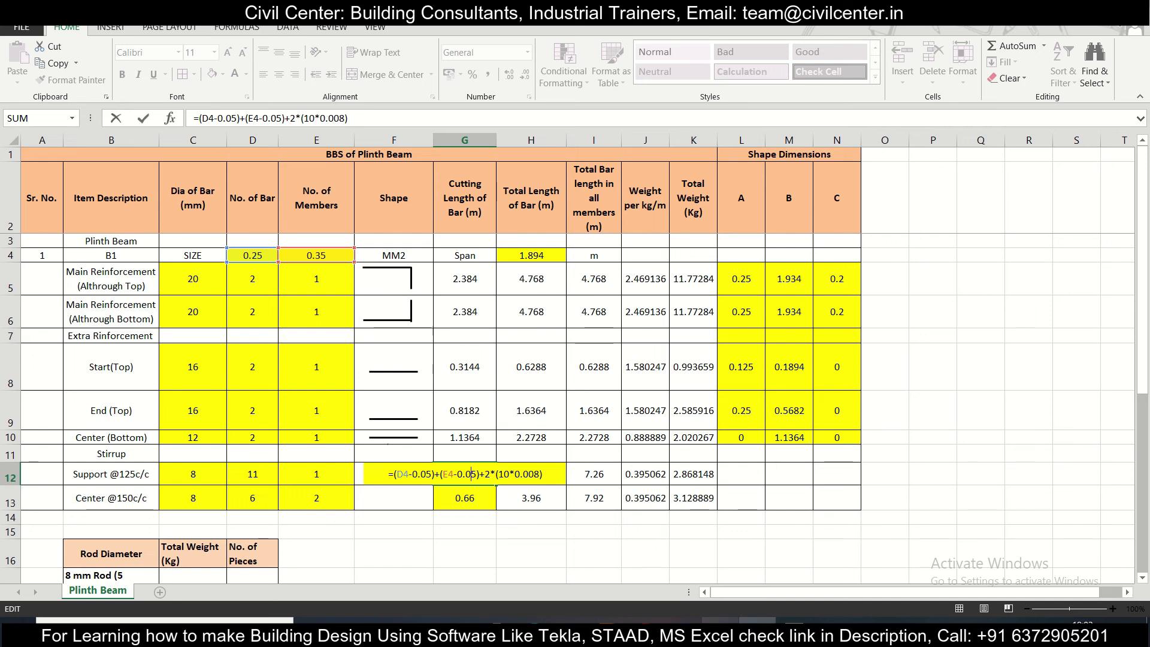
left_click(794, 632)
scroll(382, 178, "down", 6)
scroll(382, 178, "up", 6)
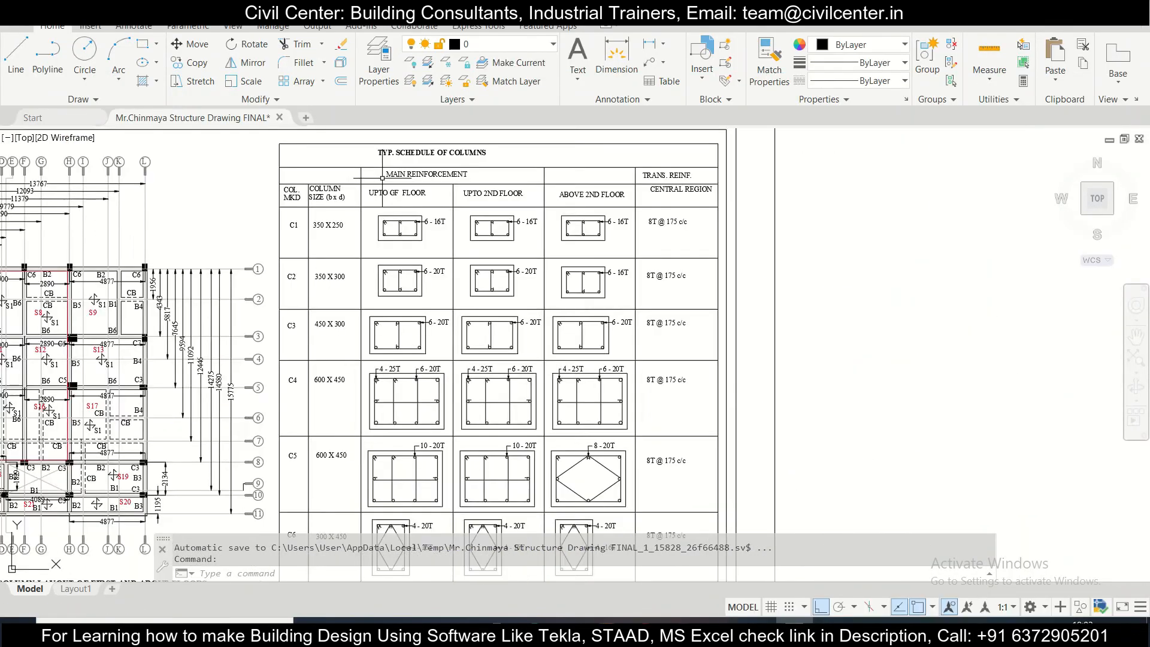
scroll(382, 178, "up", 4)
scroll(385, 406, "up", 2)
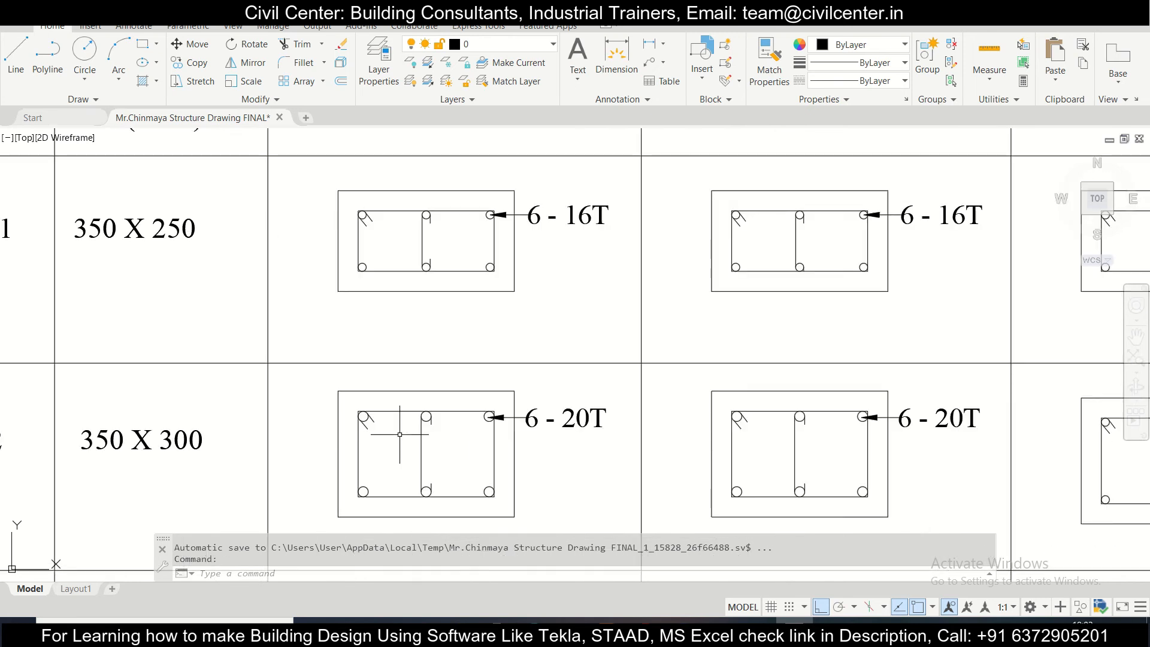
Step: Select the stirrup outline and its corner hooks in the 350 X 300 column's 6 - 20T section to examine the stirrup shape
left_click(410, 405)
left_click(403, 414)
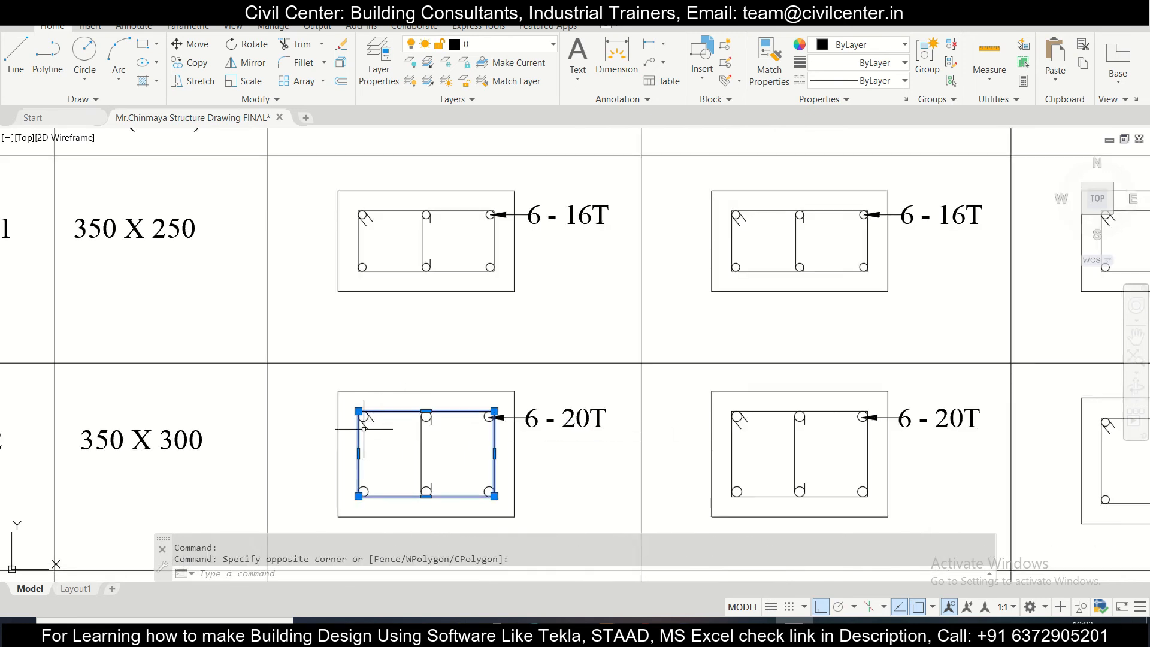
scroll(367, 429, "up", 3)
left_click(428, 427)
left_click(367, 403)
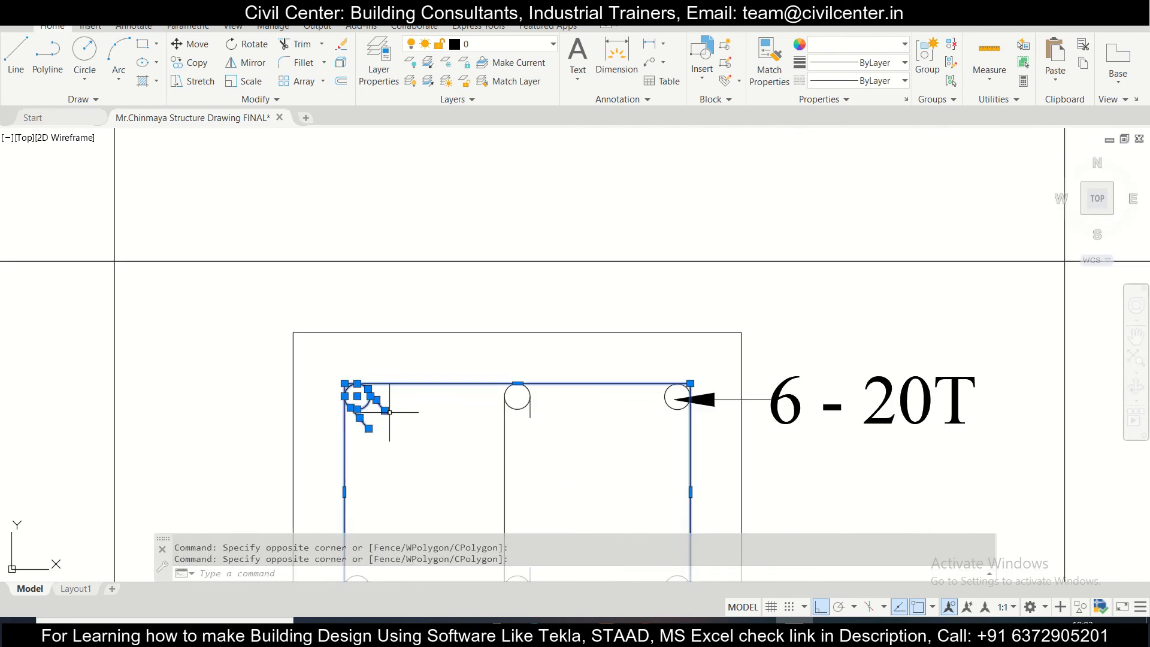
scroll(346, 409, "down", 2)
scroll(347, 358, "down", 2)
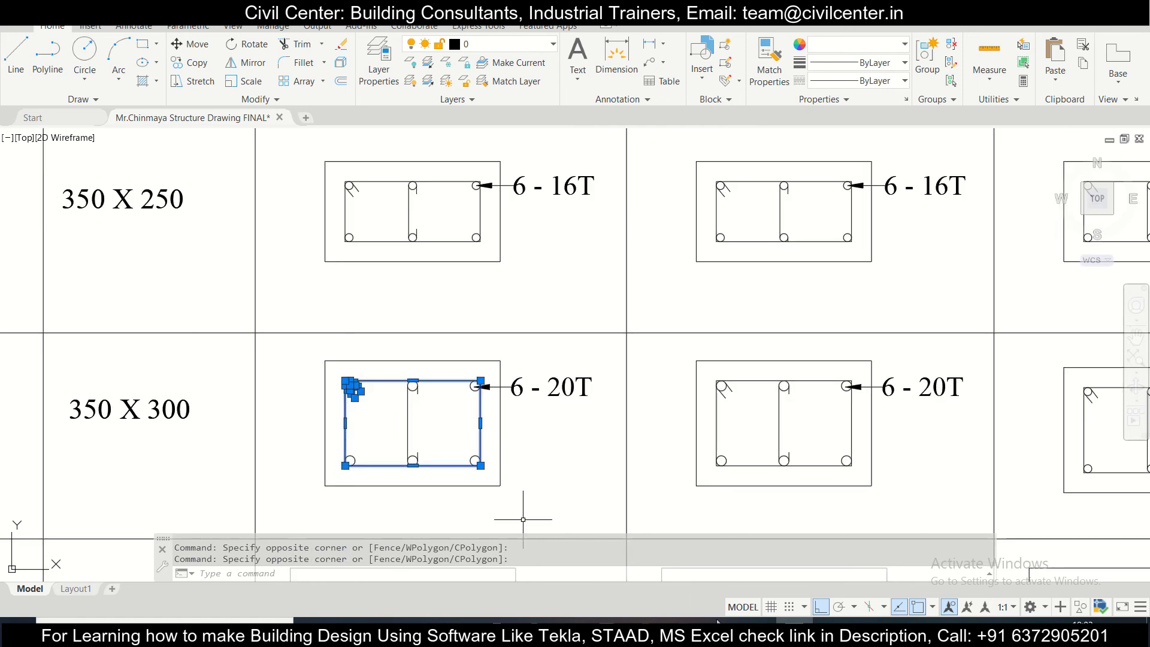
Step: Compare the Support stirrup's cutting length formula in Excel with the stirrup hook detail in AutoCAD, and close the formula in Excel
left_click(758, 621)
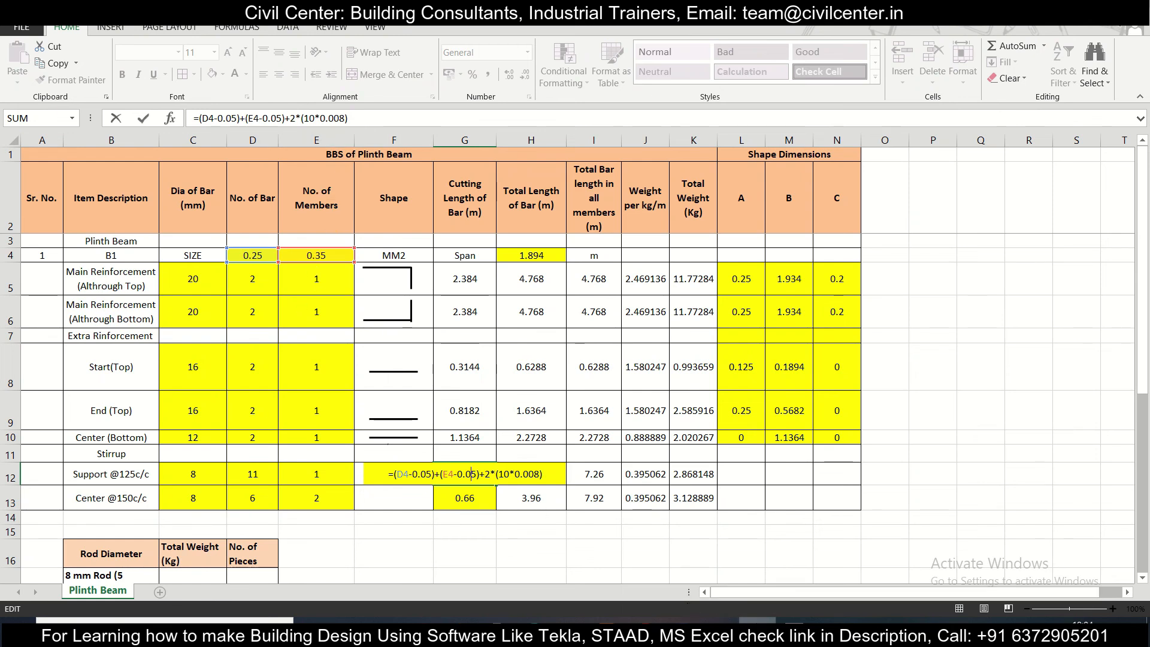
left_click(756, 620)
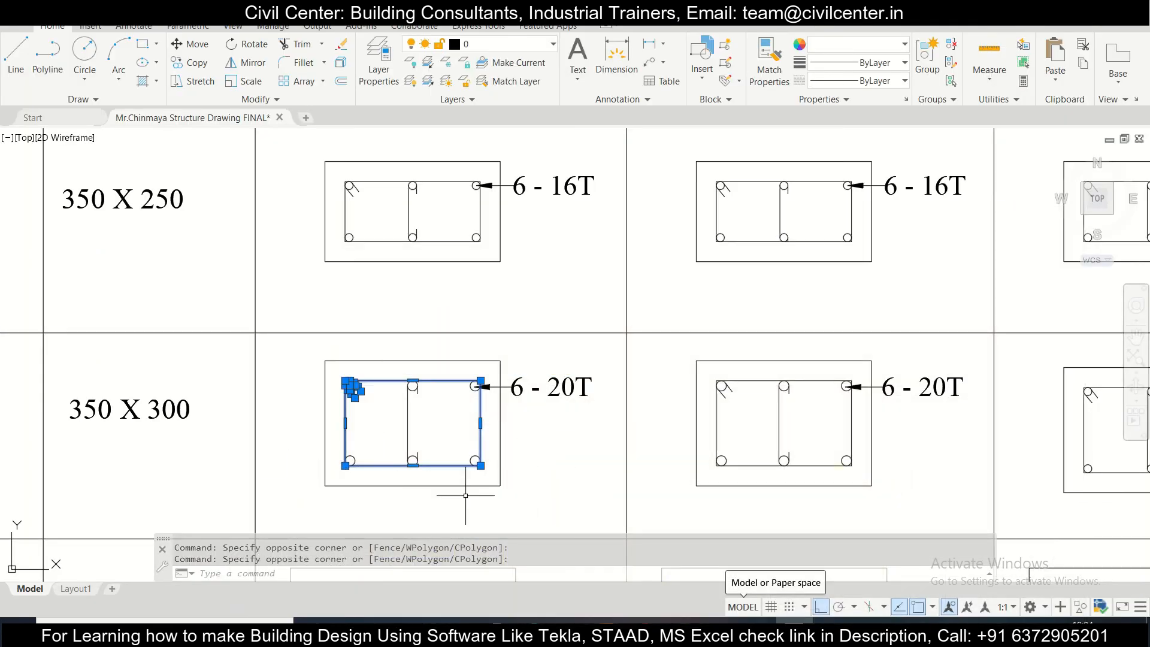
left_click(758, 621)
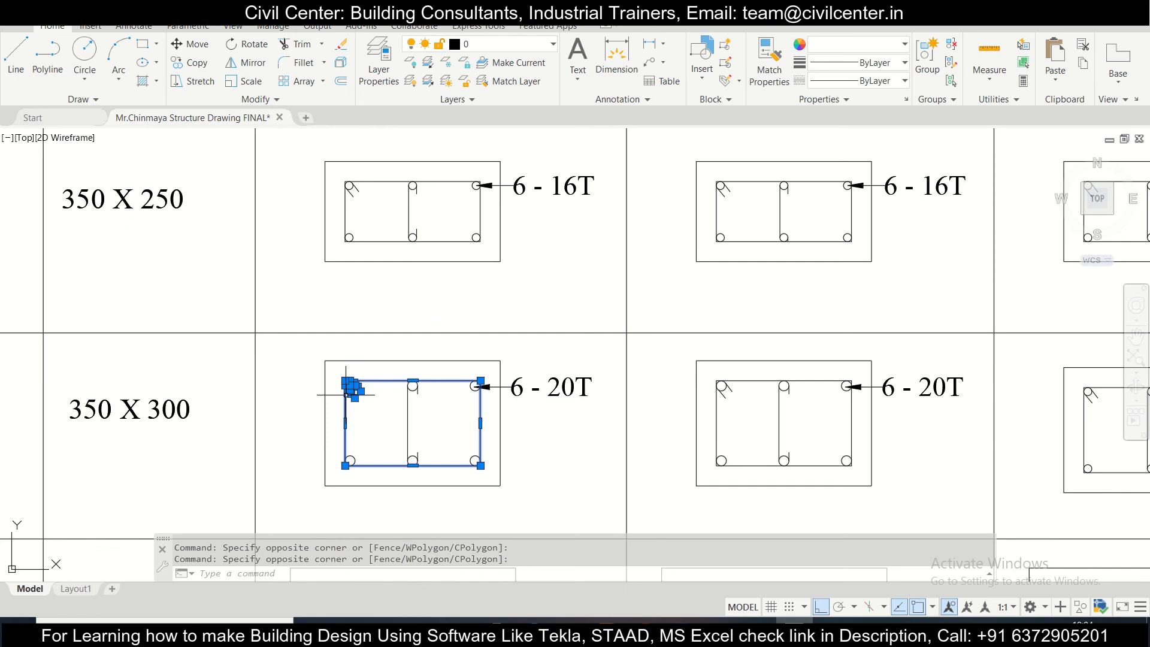
scroll(336, 390, "up", 4)
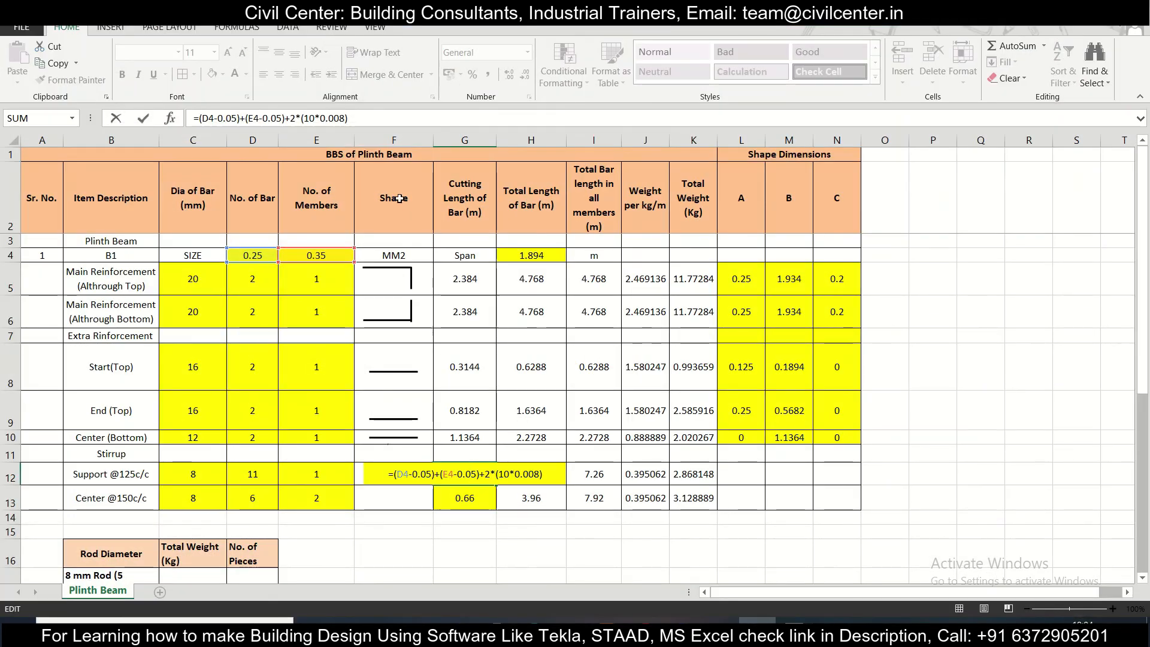
left_click(383, 113)
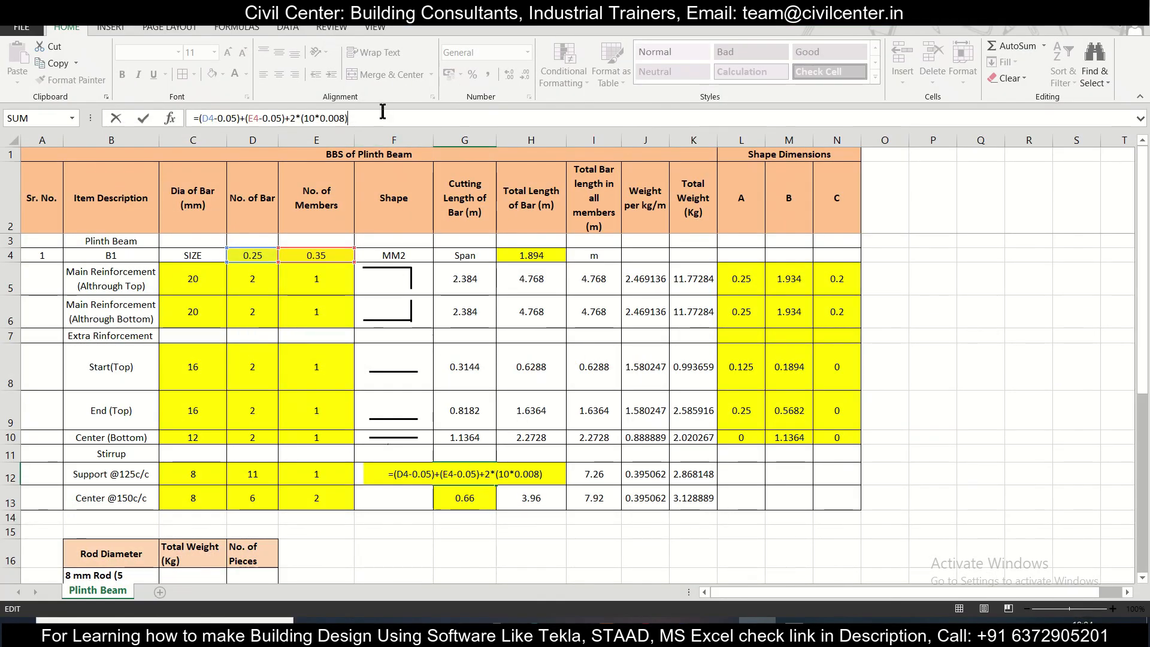
key("Return")
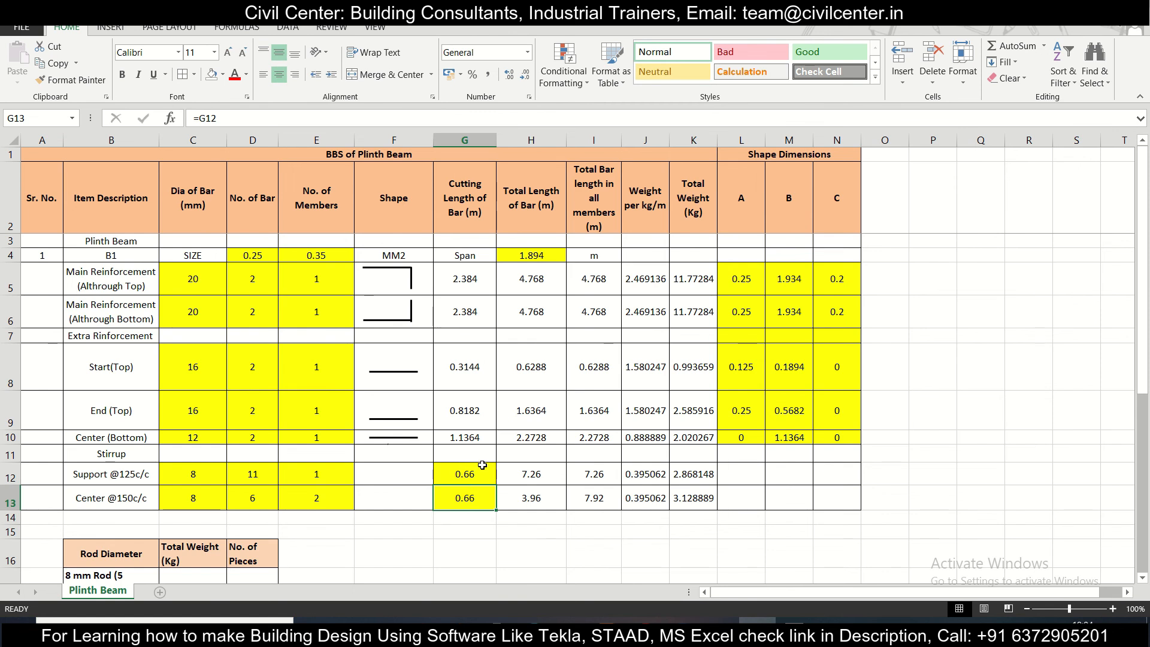
Step: Review the weight per metre, total weight and total bar length formulas in the Support and Center stirrup rows
left_click(647, 472)
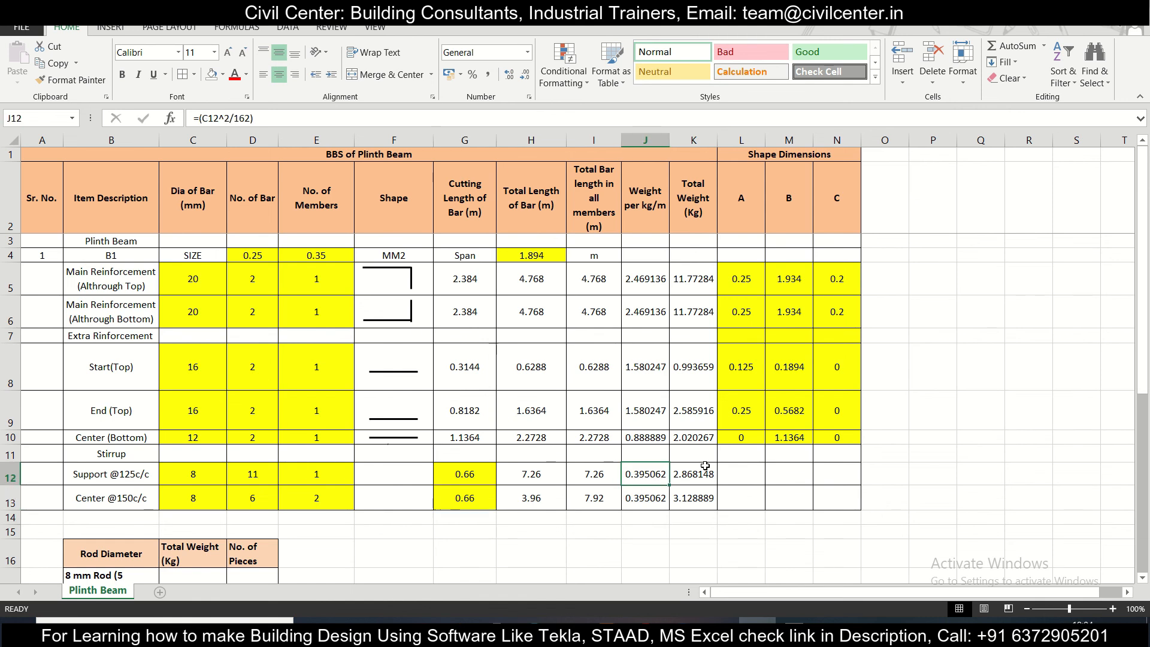
left_click(705, 470)
left_click(693, 498)
left_click(617, 501)
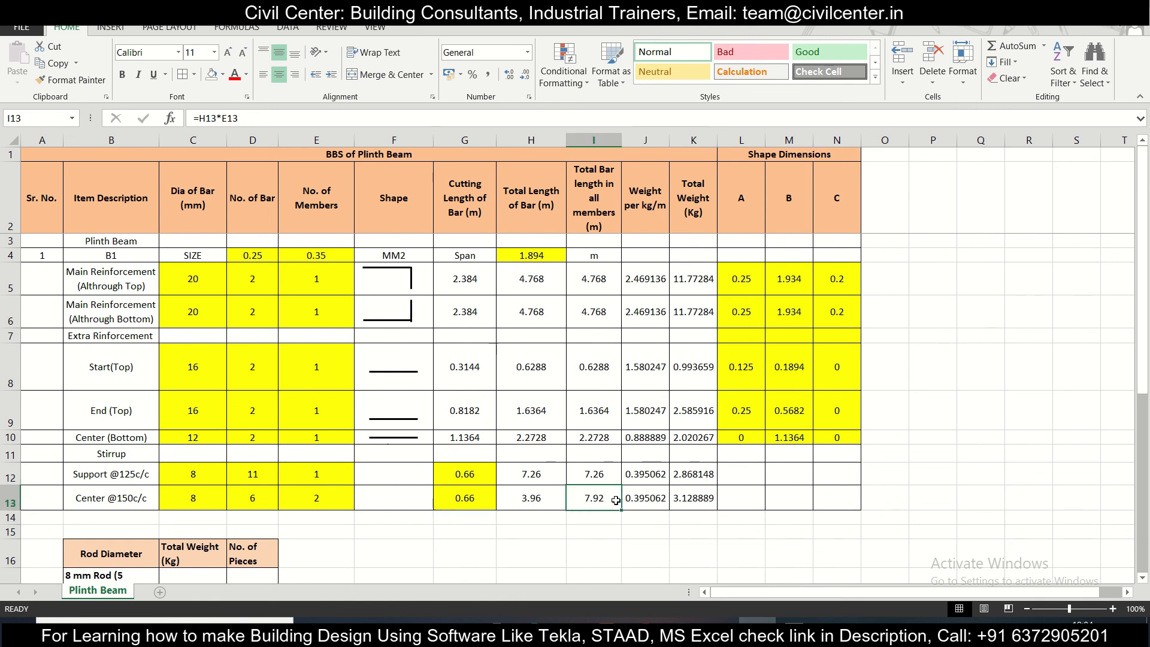
left_click(713, 496)
left_click(698, 466)
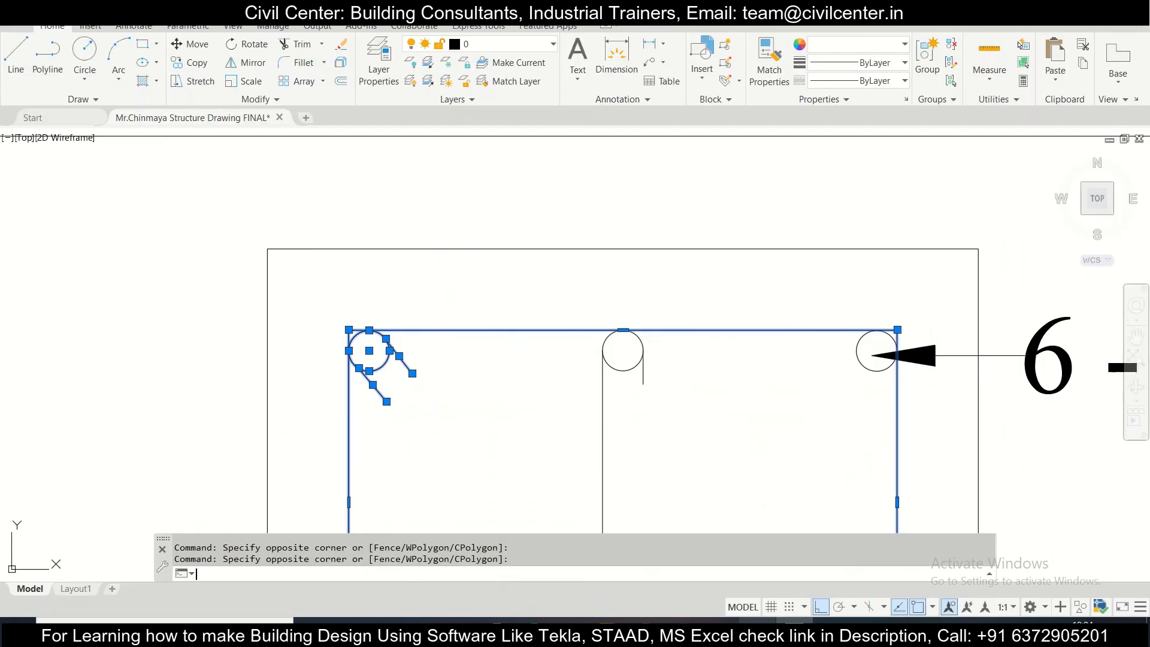
Step: Switch to AutoCAD and examine the B1 beams and their span dimensions along grid lines 5 and 6 of the plinth beam layout
scroll(571, 281, "down", 6)
left_click_drag(571, 280, 830, 133)
left_click_drag(144, 419, 659, 394)
scroll(258, 431, "up", 2)
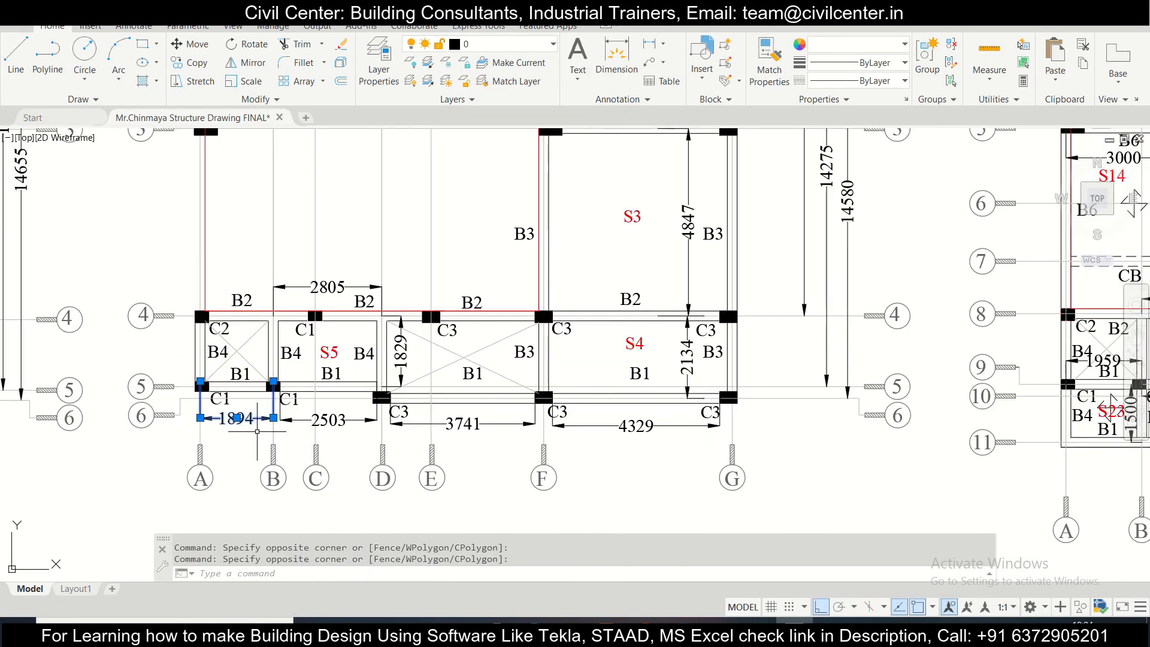
scroll(258, 430, "up", 2)
left_click_drag(311, 351, 306, 419)
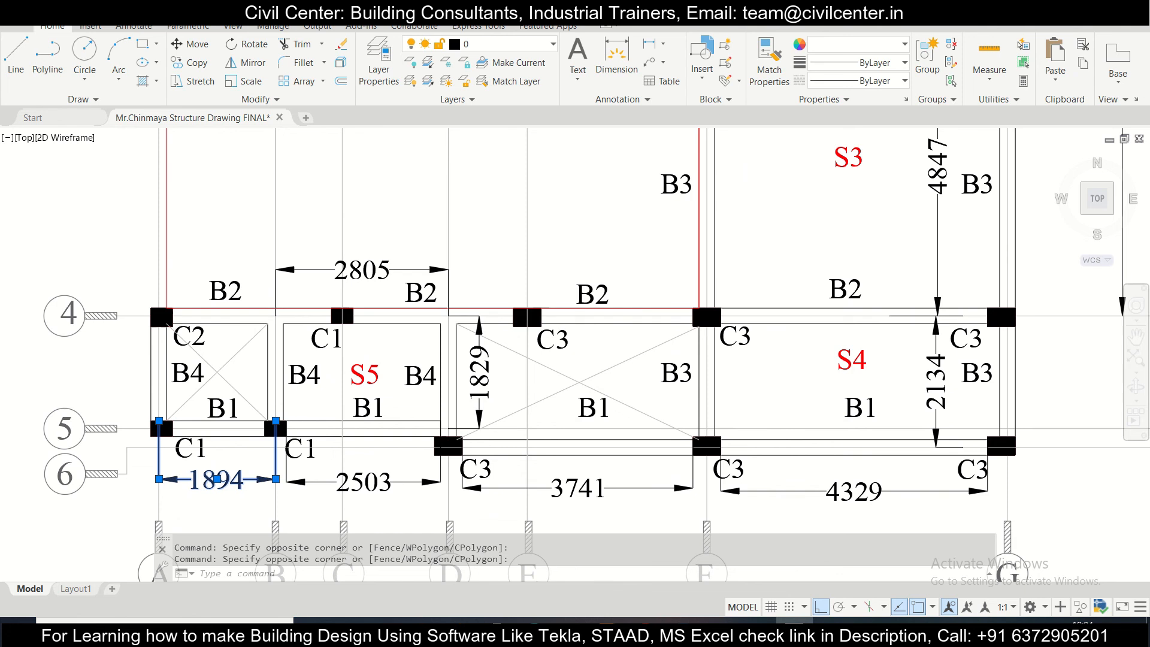
scroll(294, 399, "down", 4)
left_click_drag(356, 330, 368, 374)
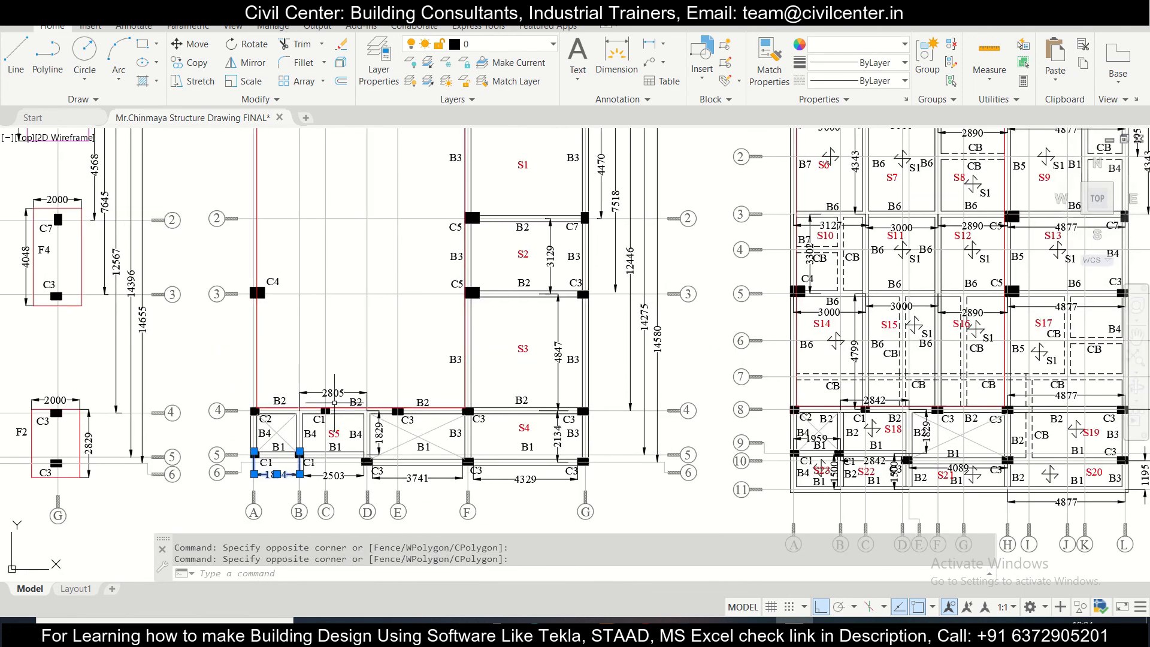